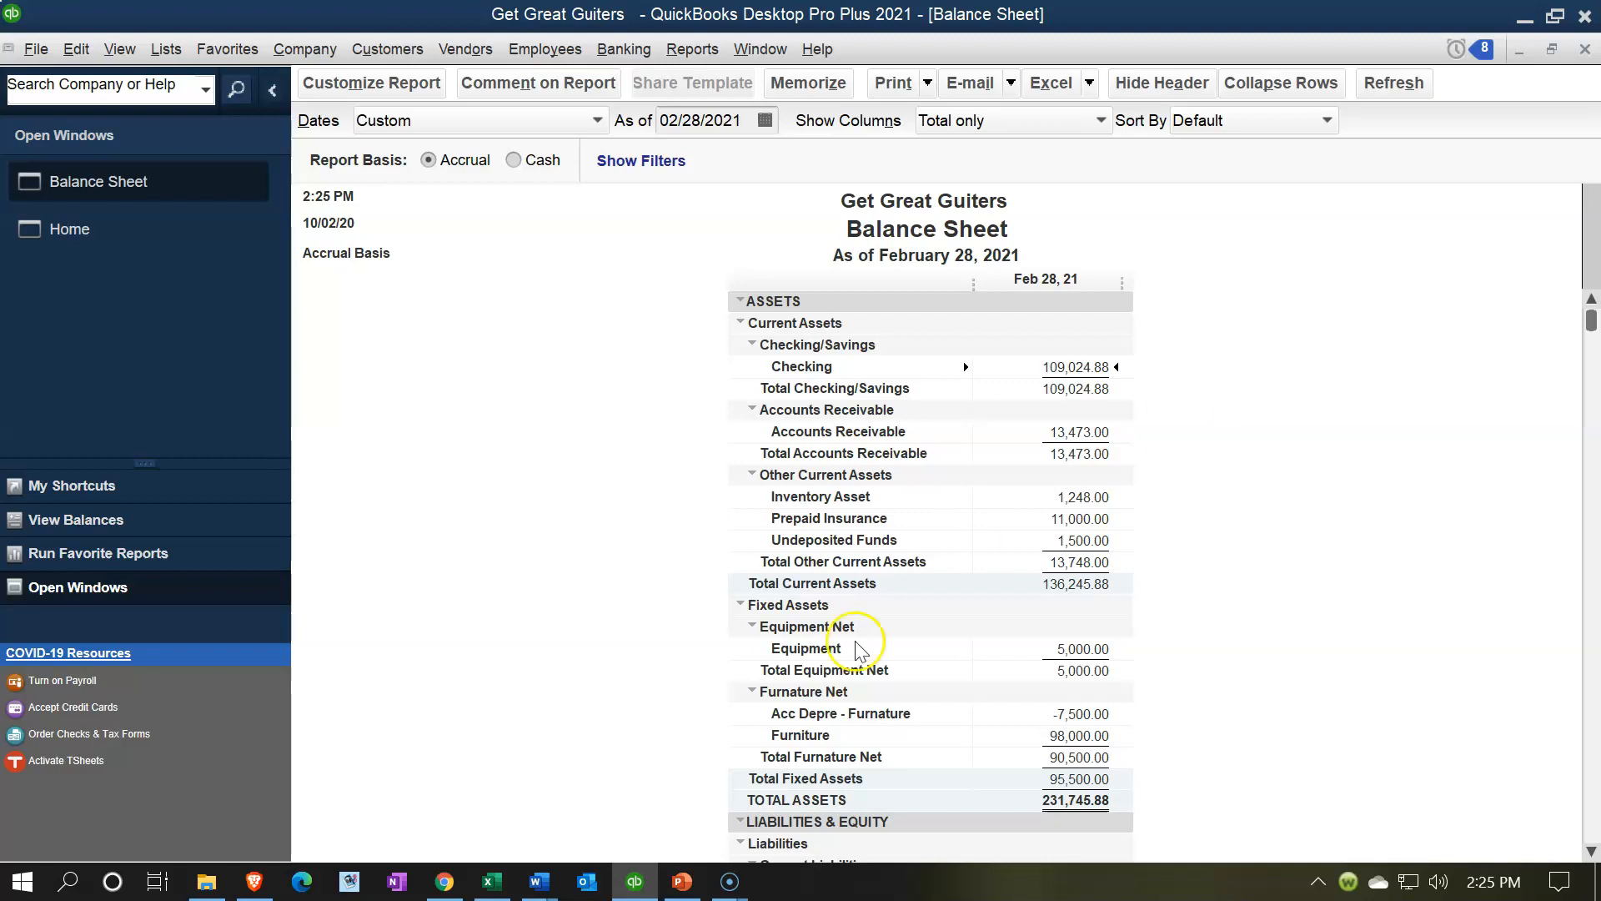
# Step: Switch to Excel and review the February 28 ending balance on the bank statement
pyautogui.click(495, 886)
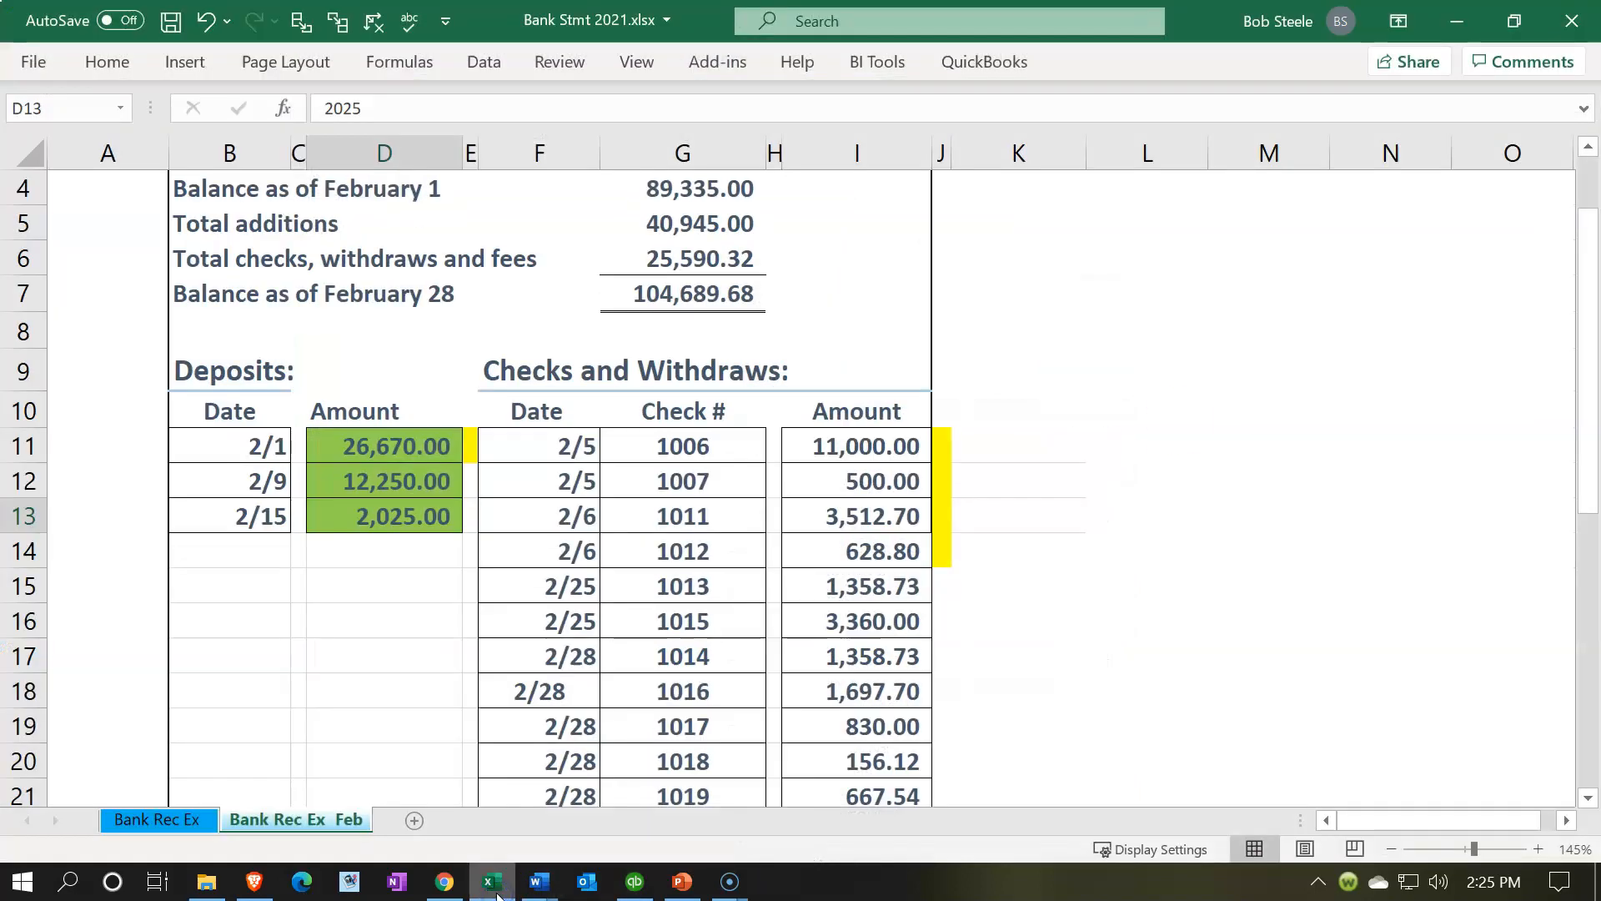
pyautogui.click(657, 656)
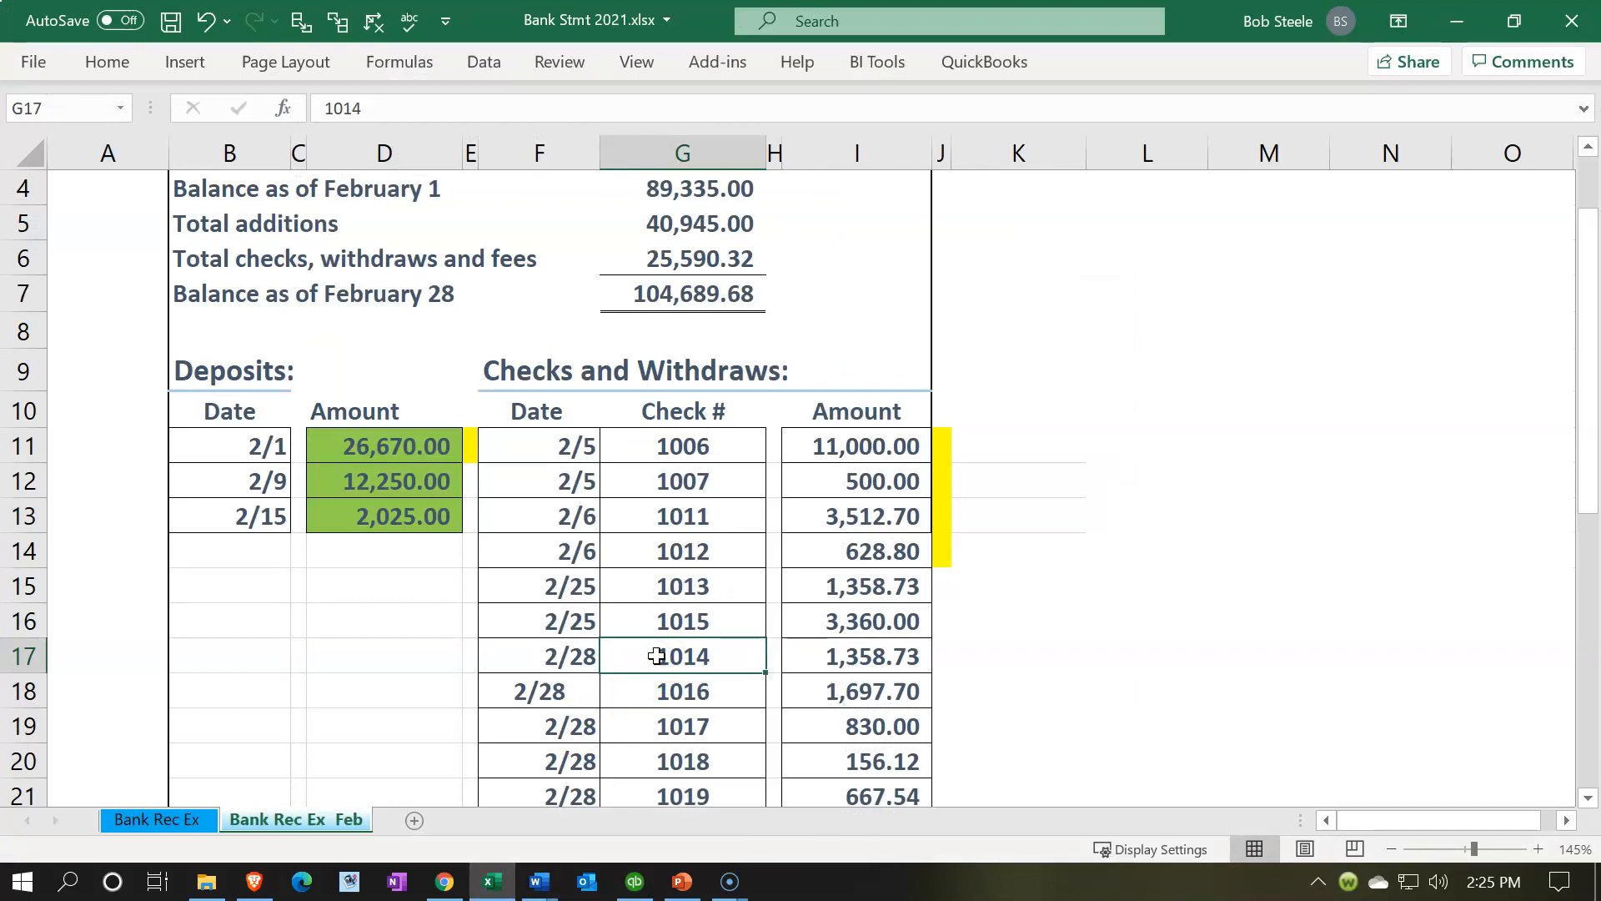
pyautogui.scroll(1, 671, 647)
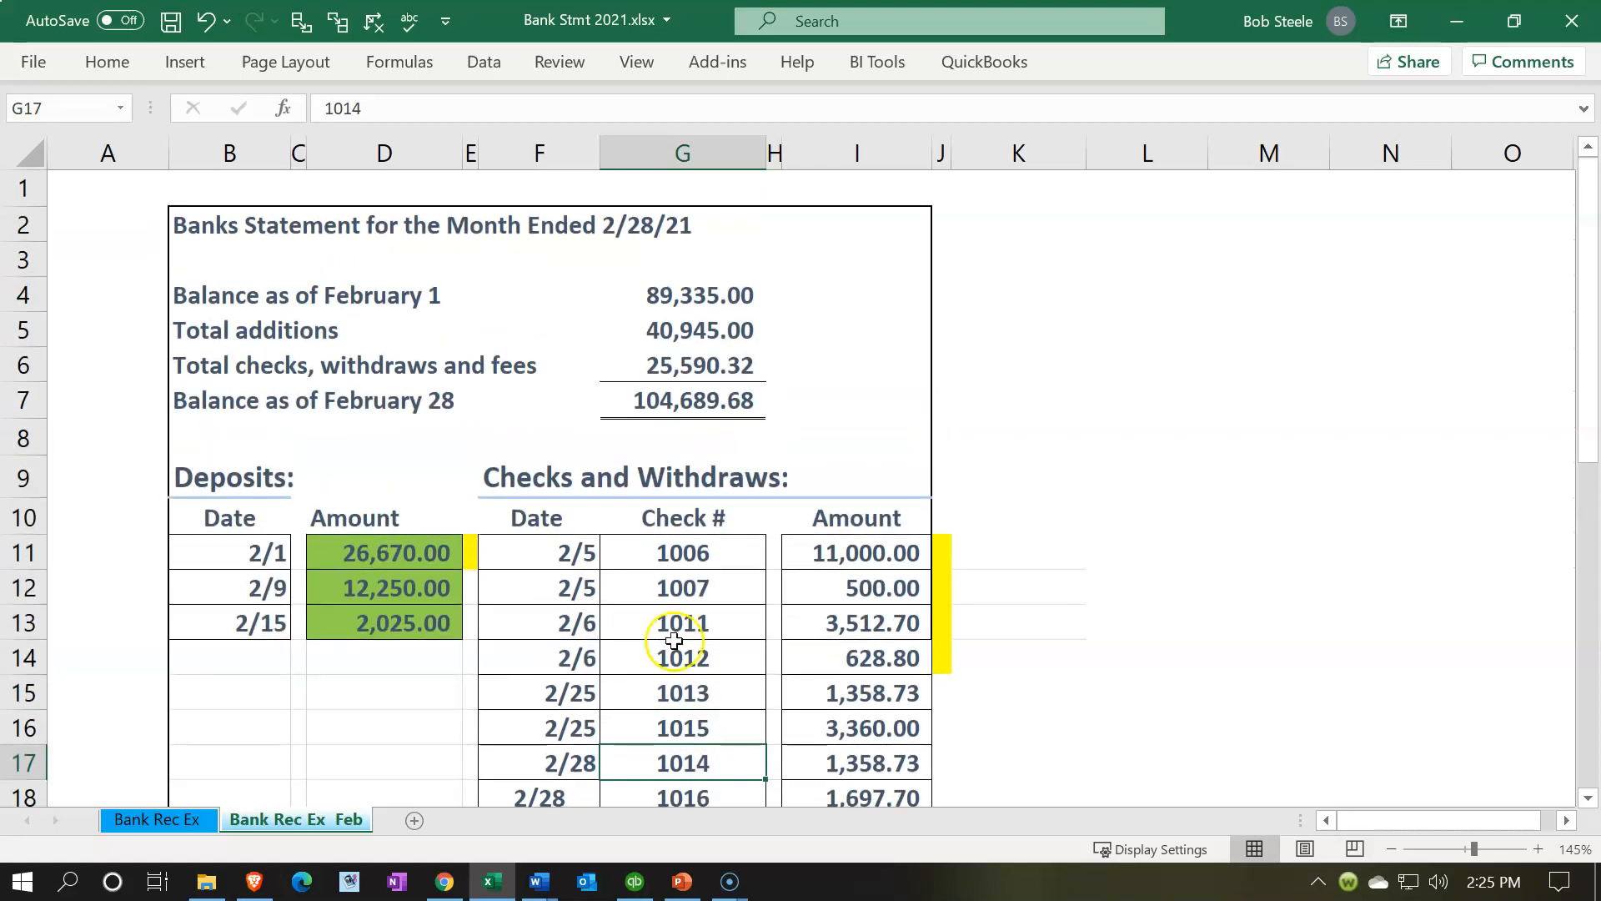
pyautogui.click(700, 387)
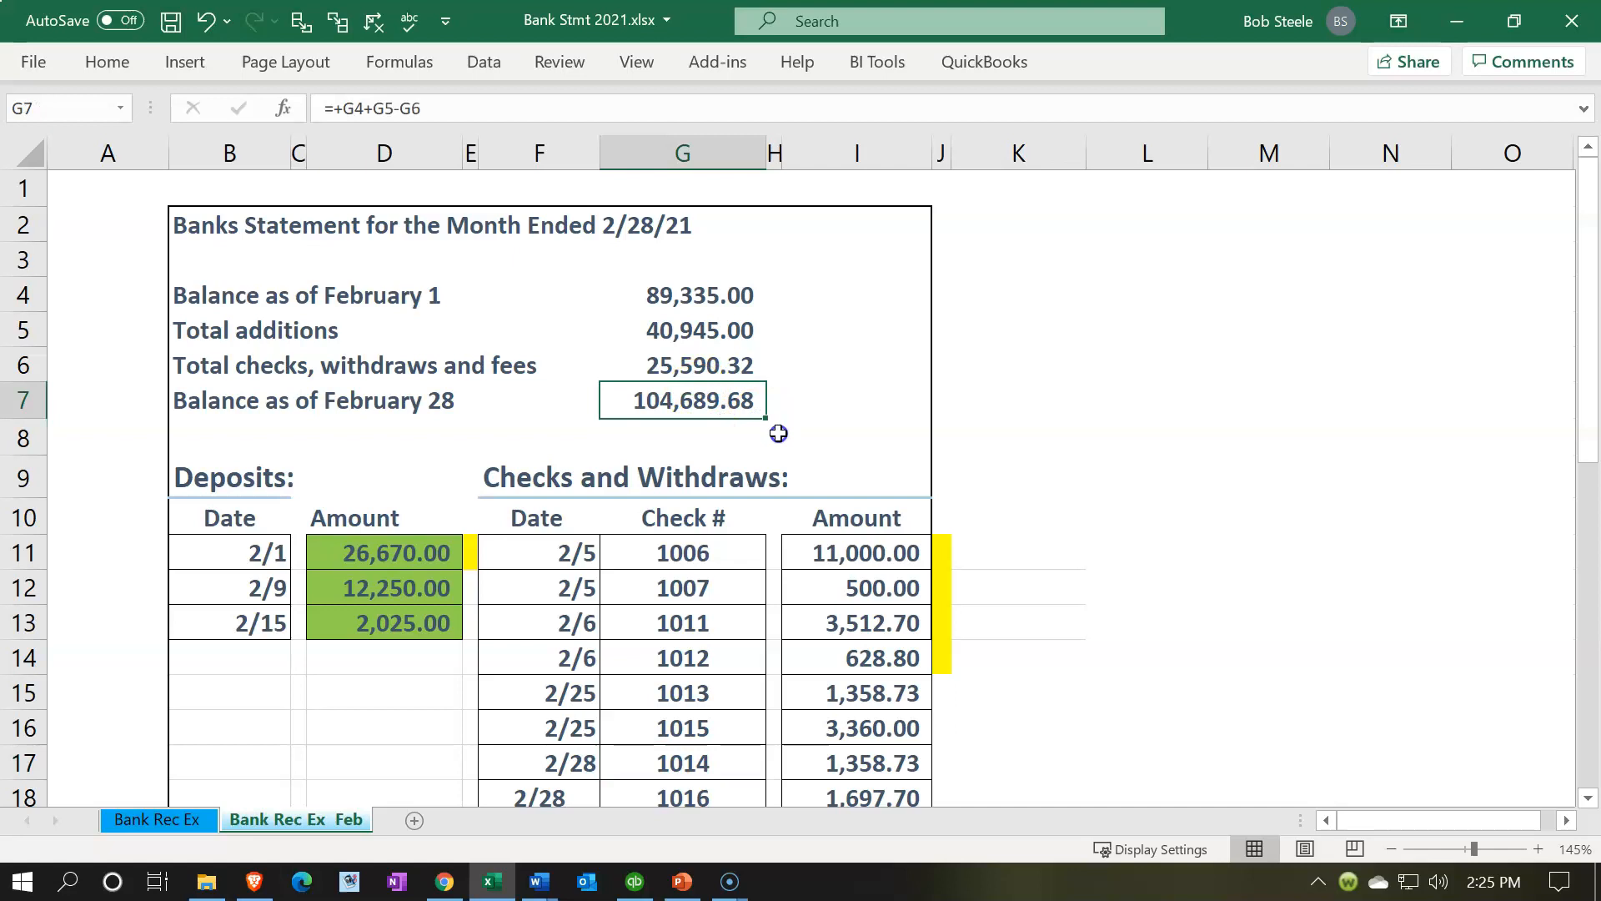
# Step: Switch to QuickBooks and display the detail report of the previous reconciliation for the Checking account, with transactions cleared at that time
pyautogui.click(495, 880)
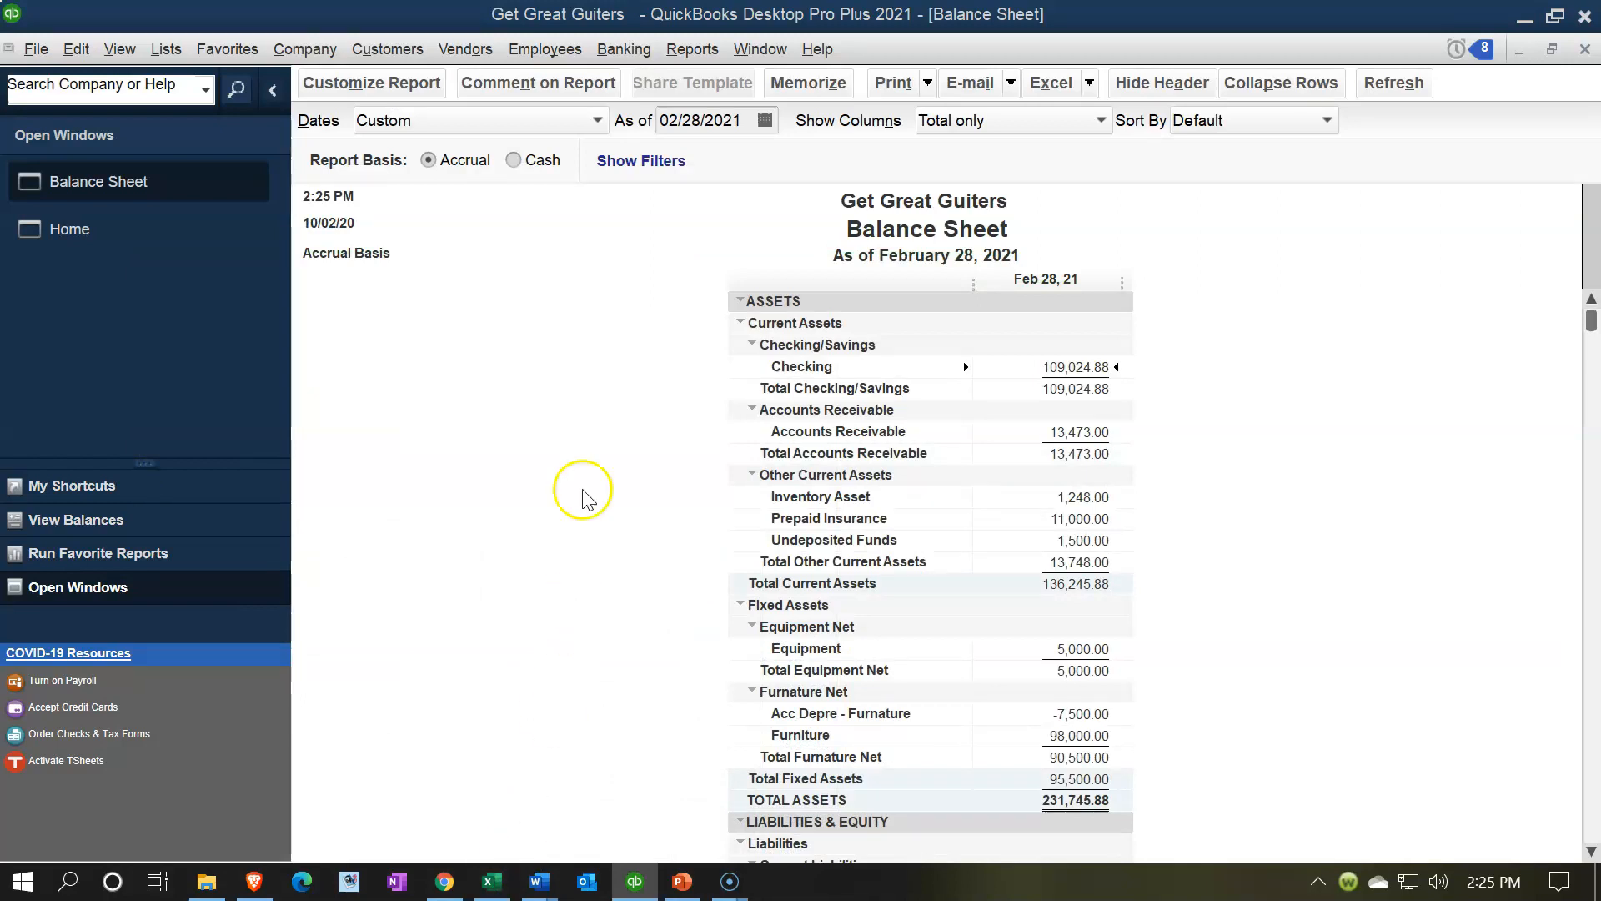
pyautogui.click(691, 52)
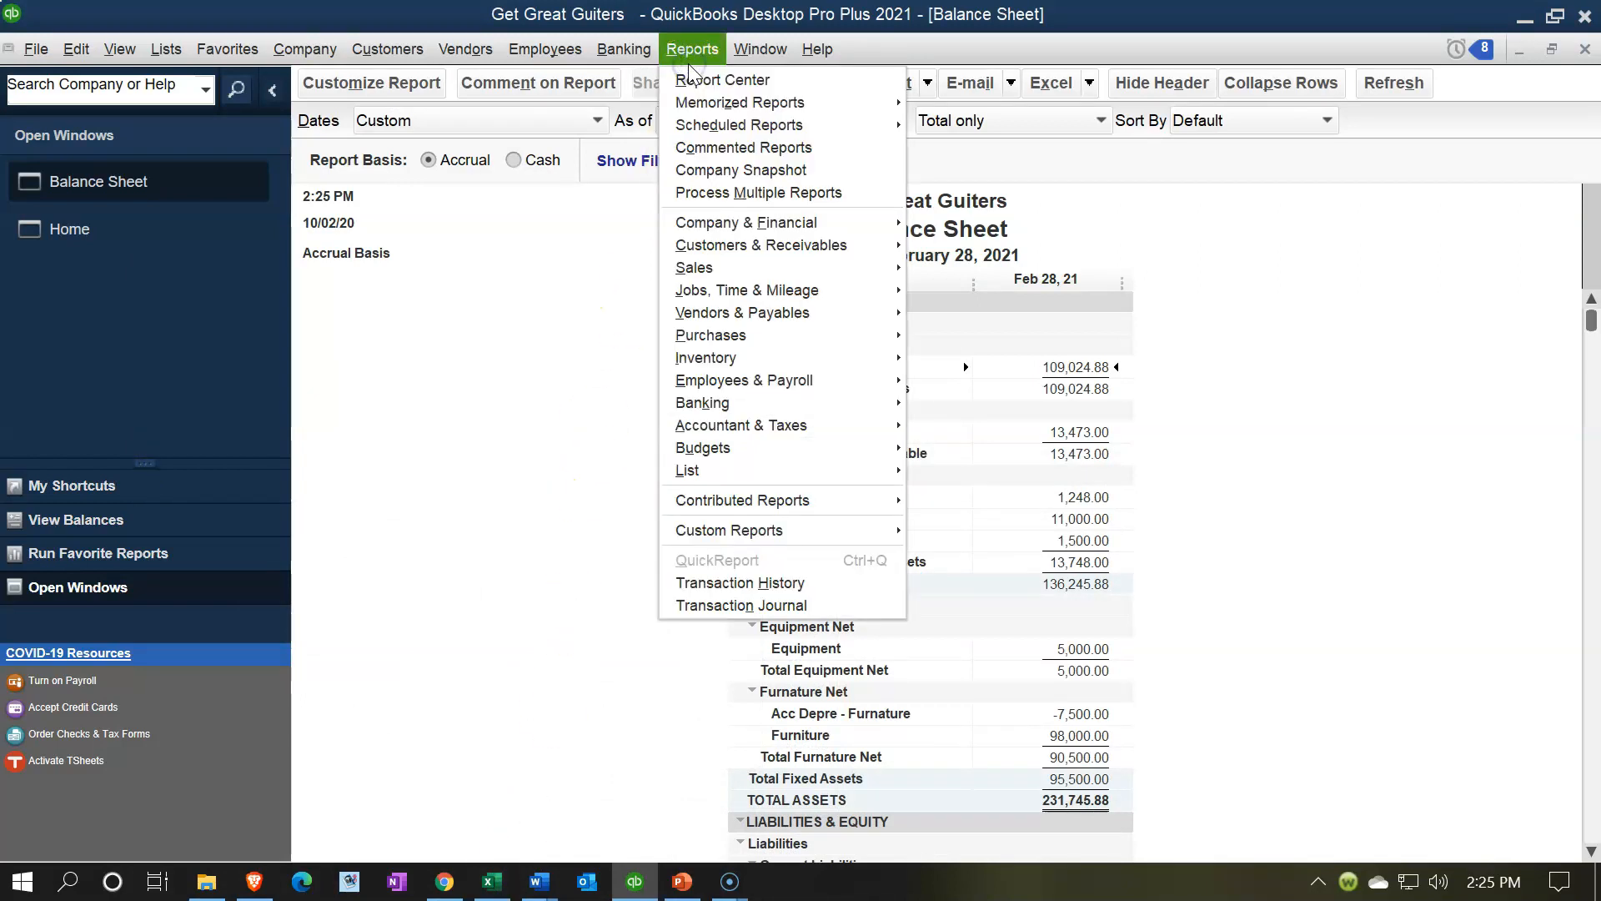
pyautogui.moveTo(845, 395)
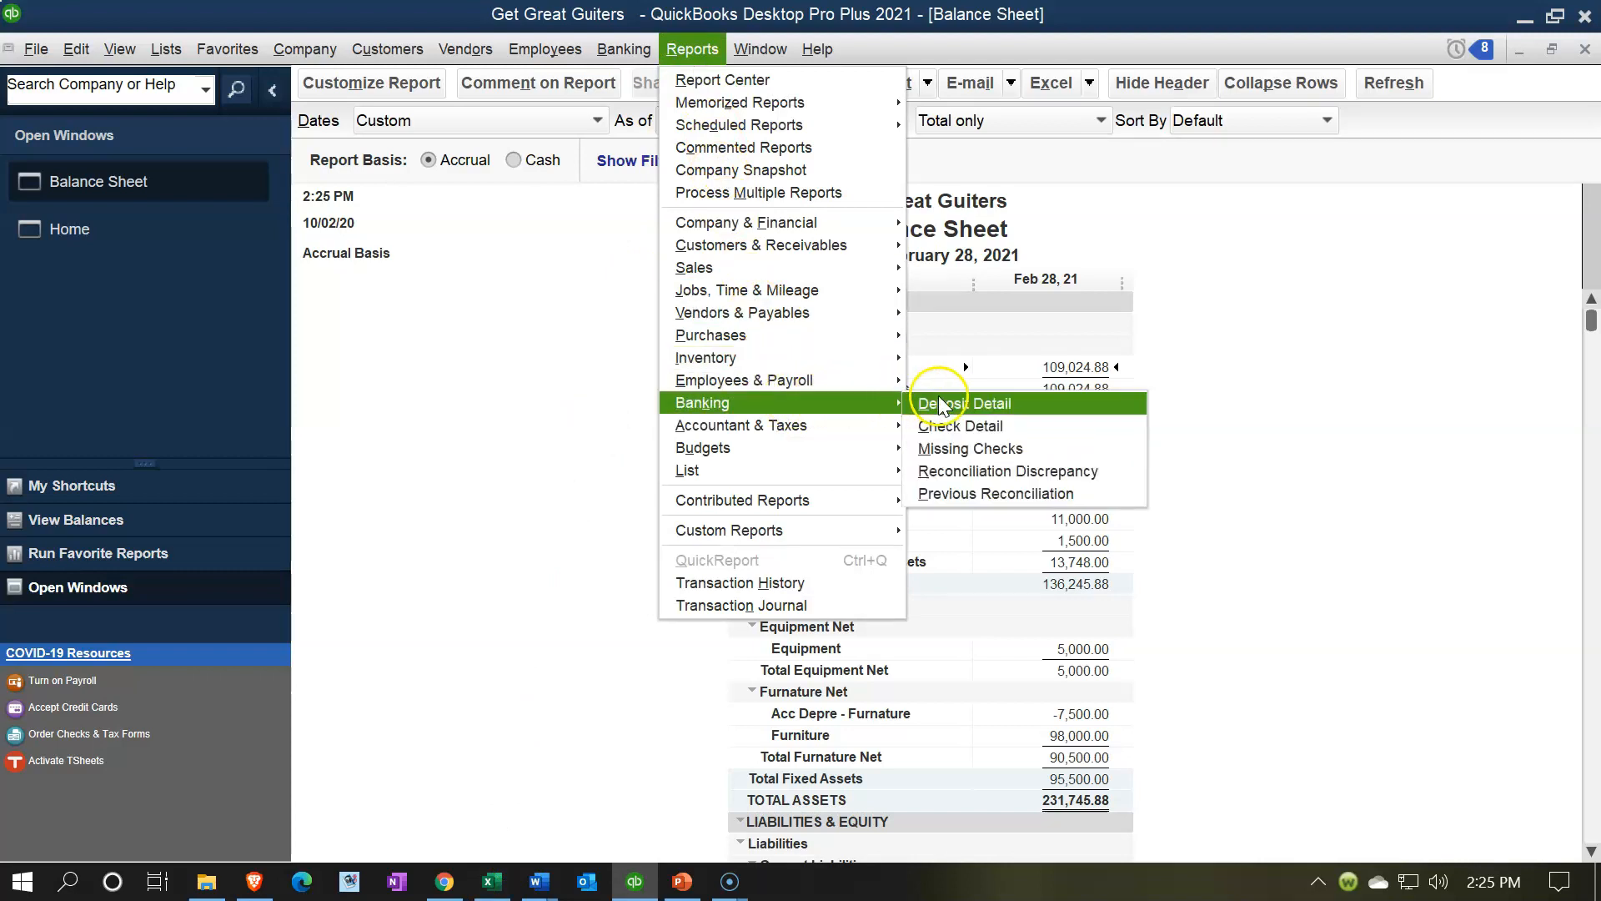
pyautogui.click(959, 493)
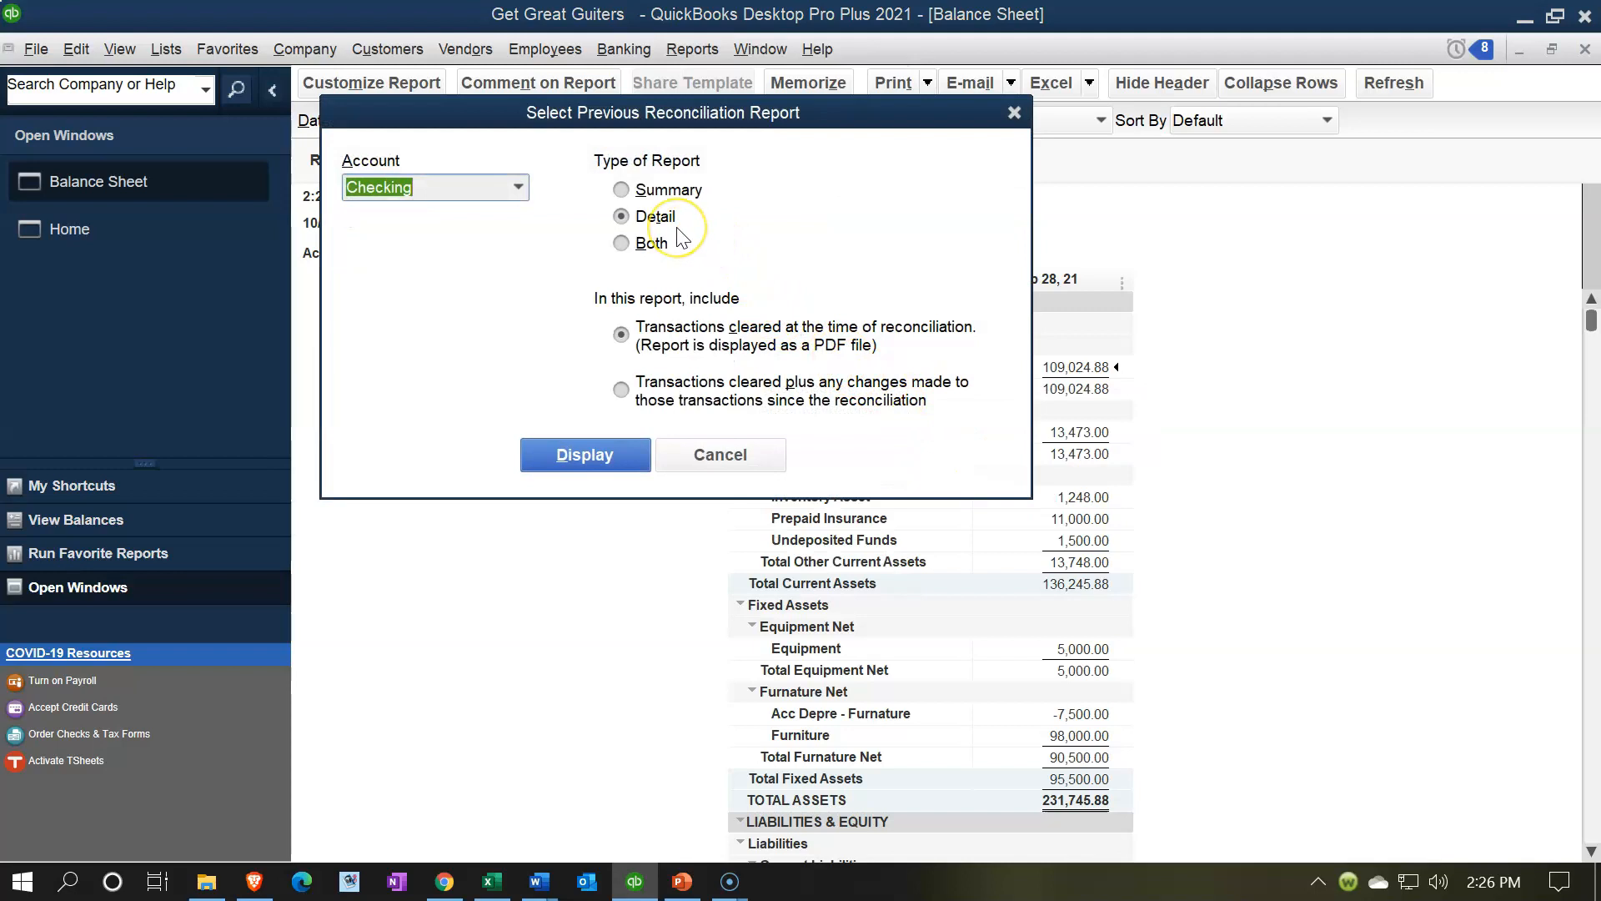
pyautogui.click(589, 459)
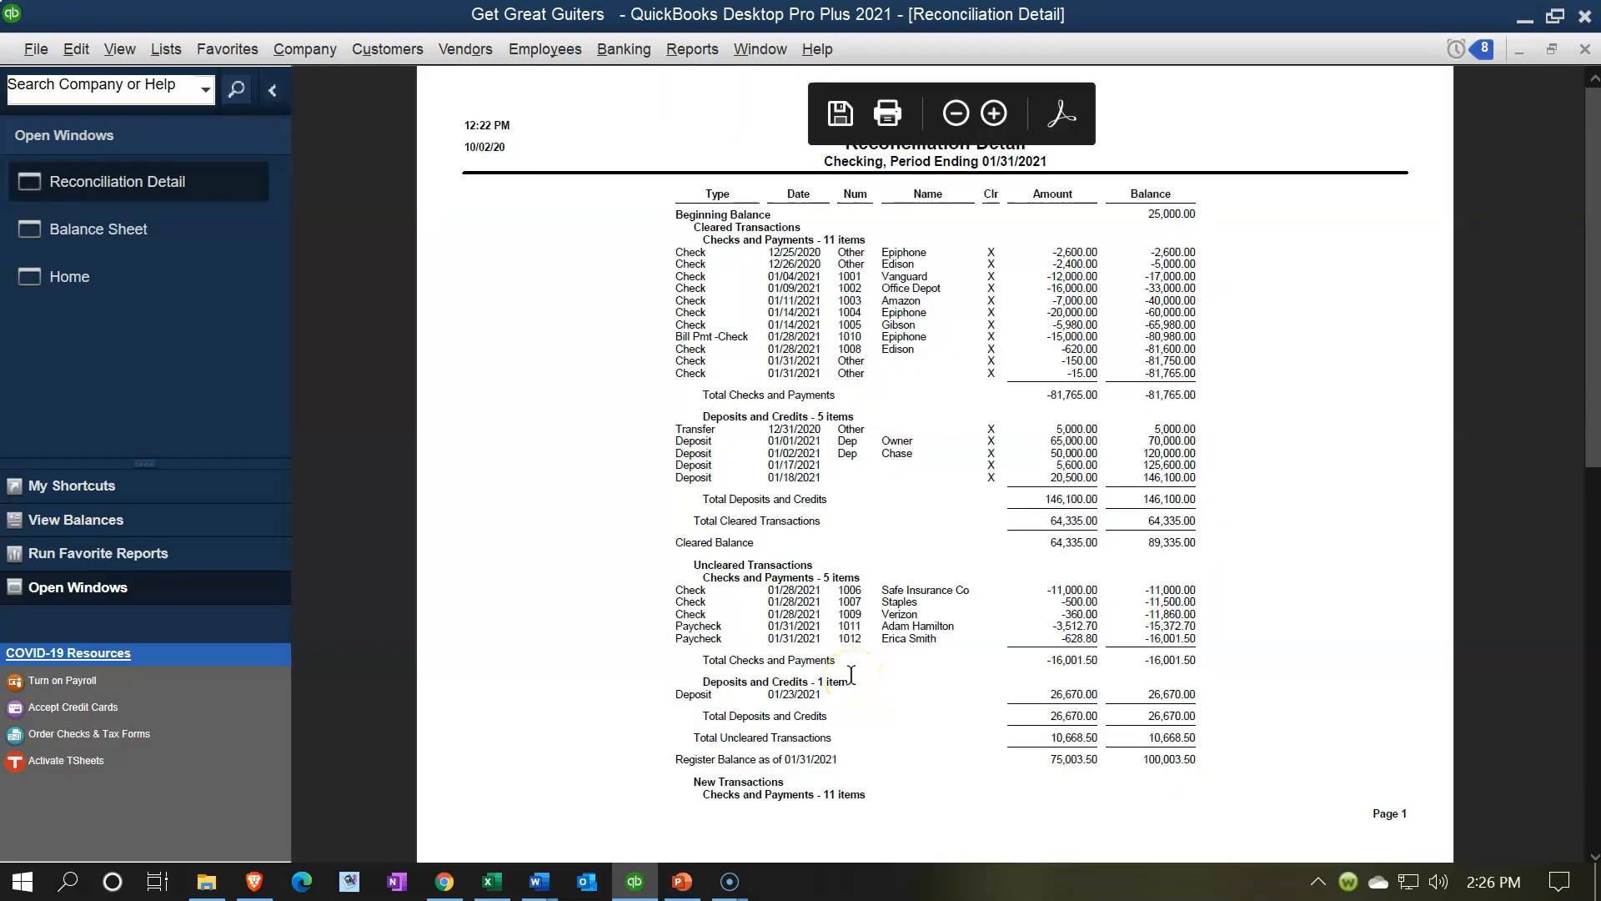
# Step: Examine the uncleared checks, payments and deposits in the January reconciliation detail report
pyautogui.scroll(5, 851, 673)
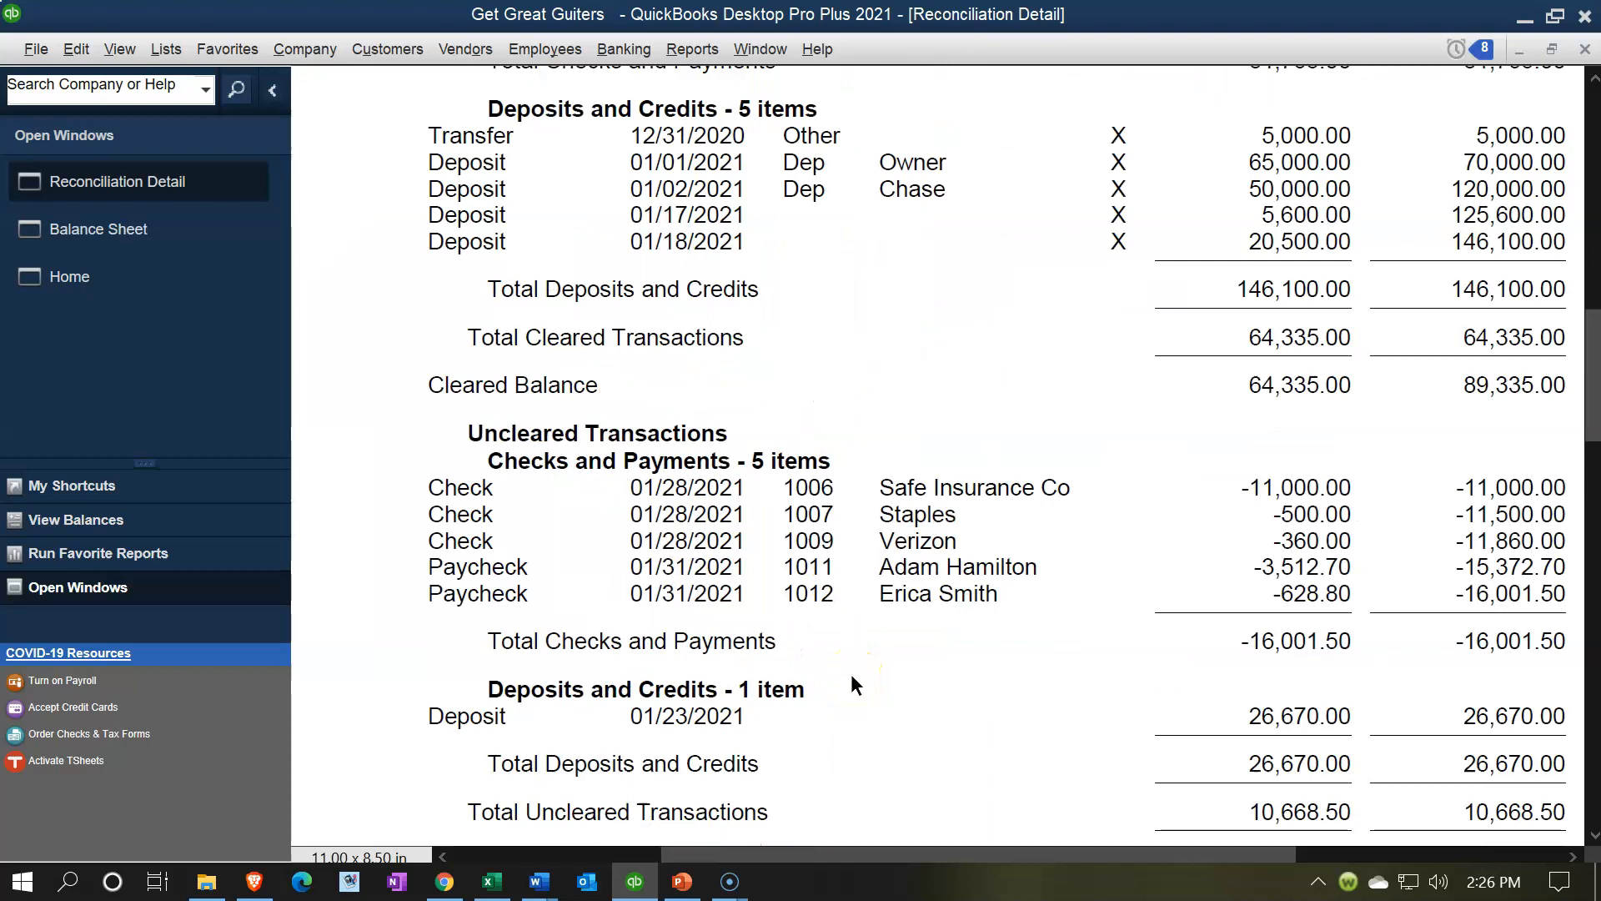
pyautogui.scroll(2, 850, 673)
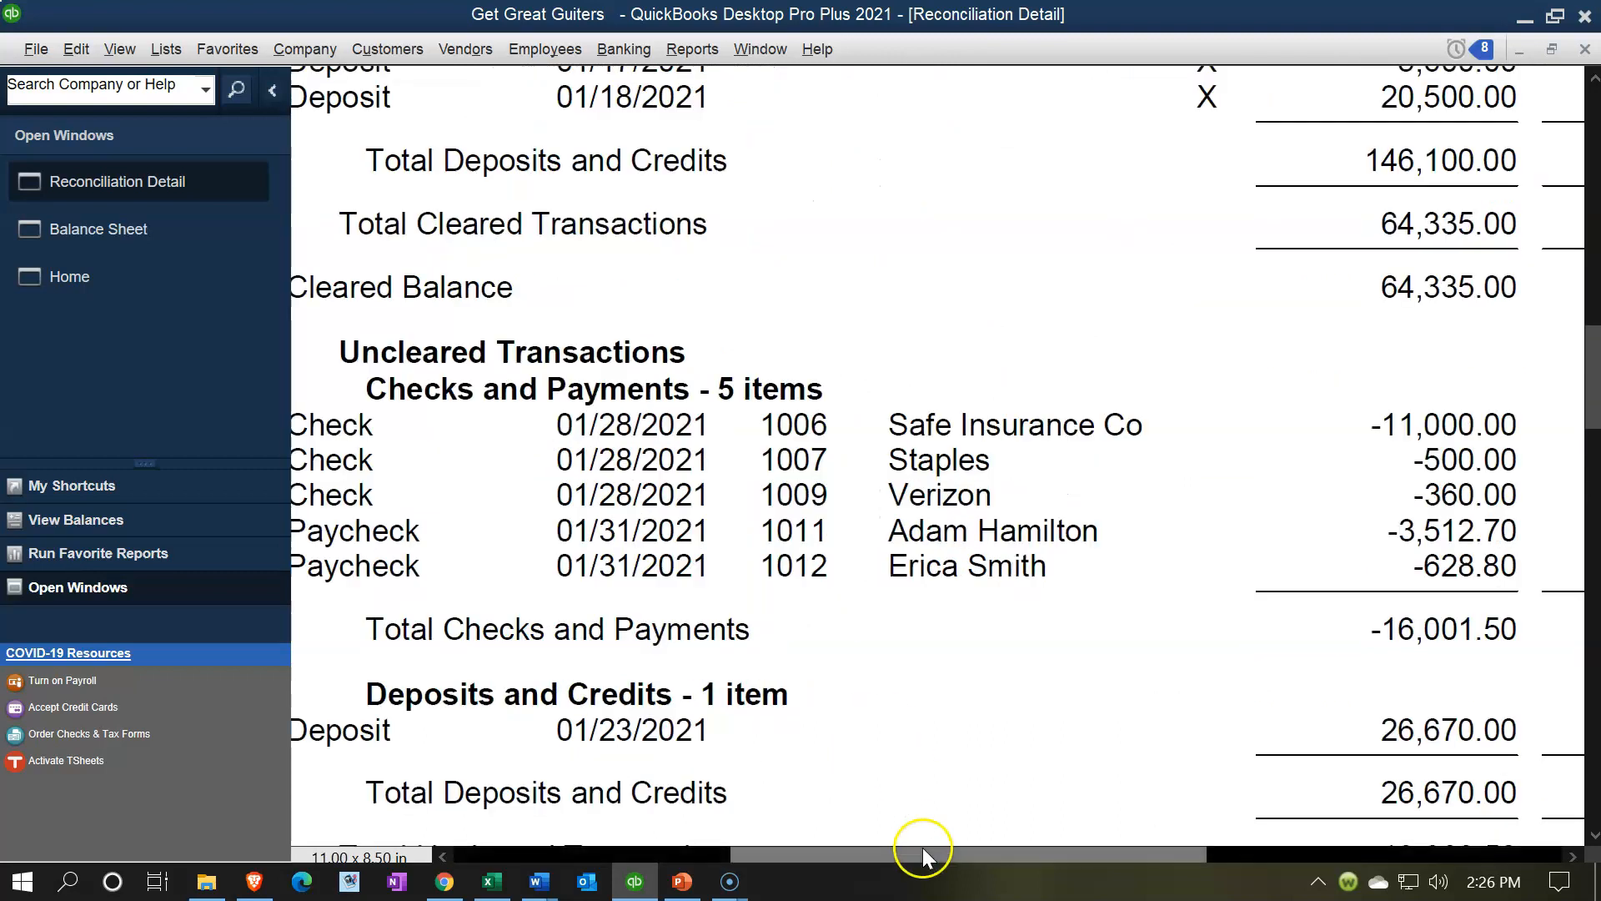
pyautogui.moveTo(916, 853); pyautogui.dragTo(889, 853)
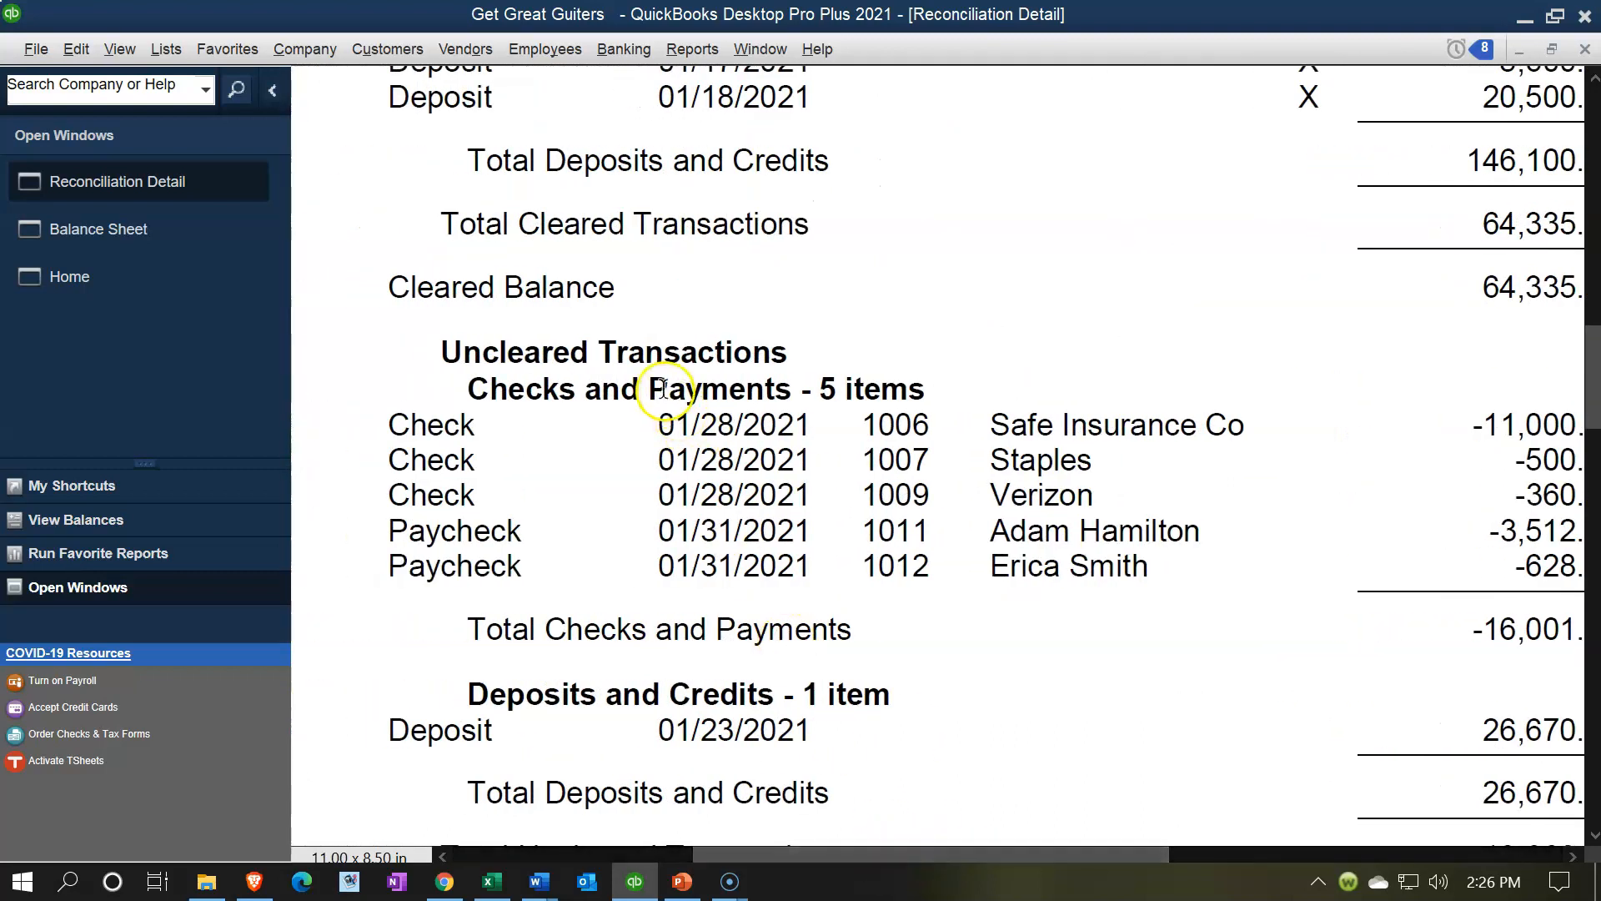
pyautogui.scroll(-2, 775, 494)
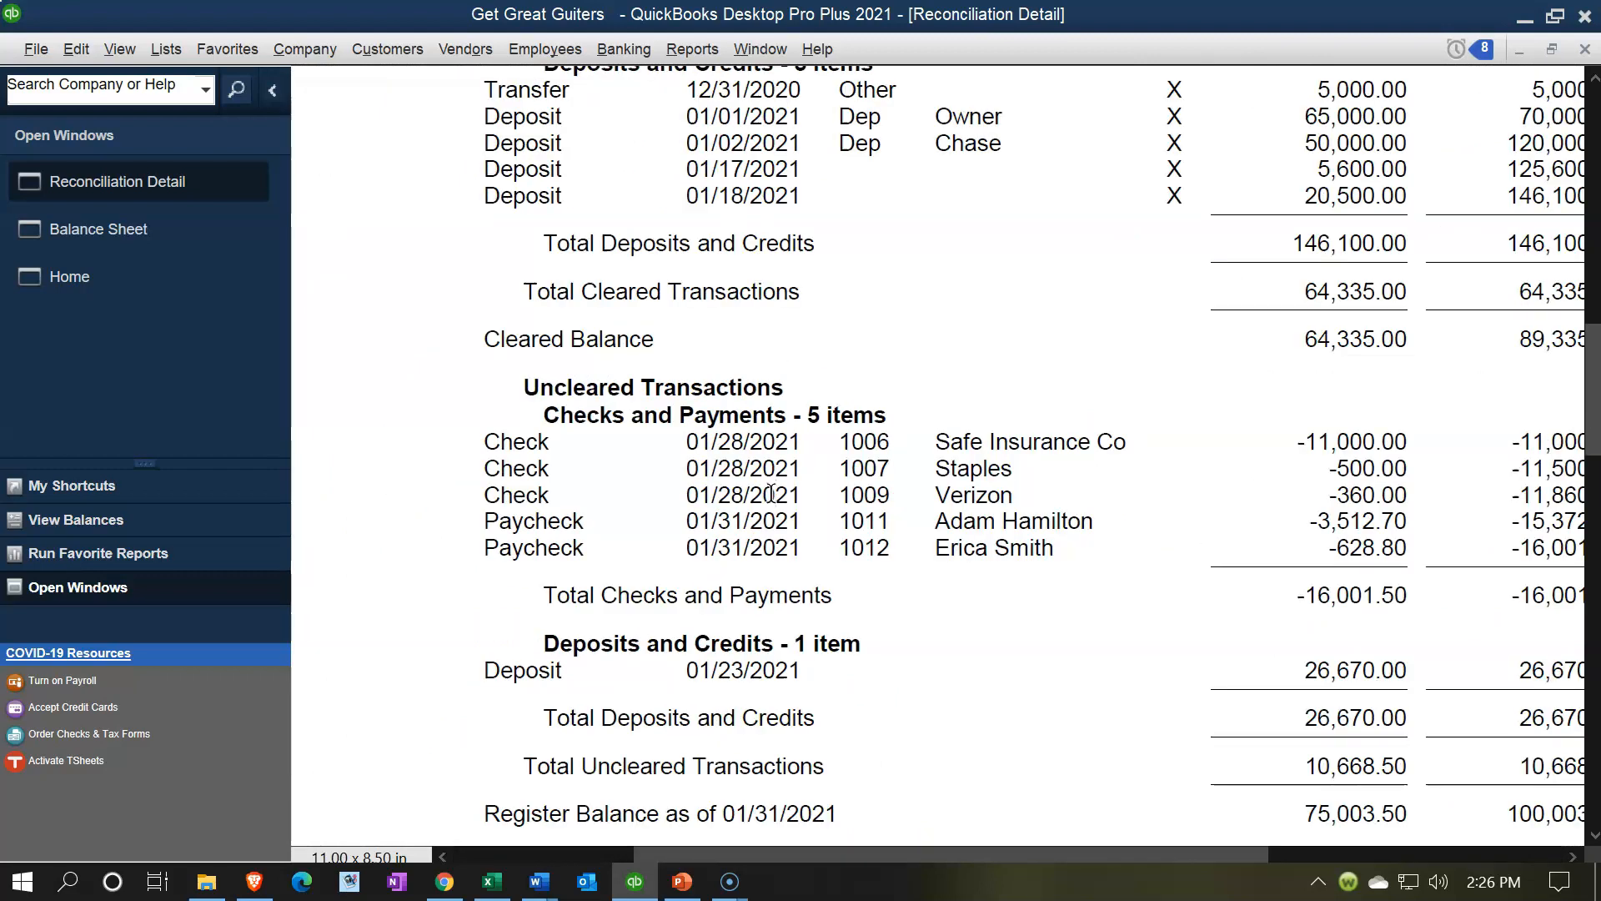
pyautogui.moveTo(889, 853); pyautogui.dragTo(927, 849)
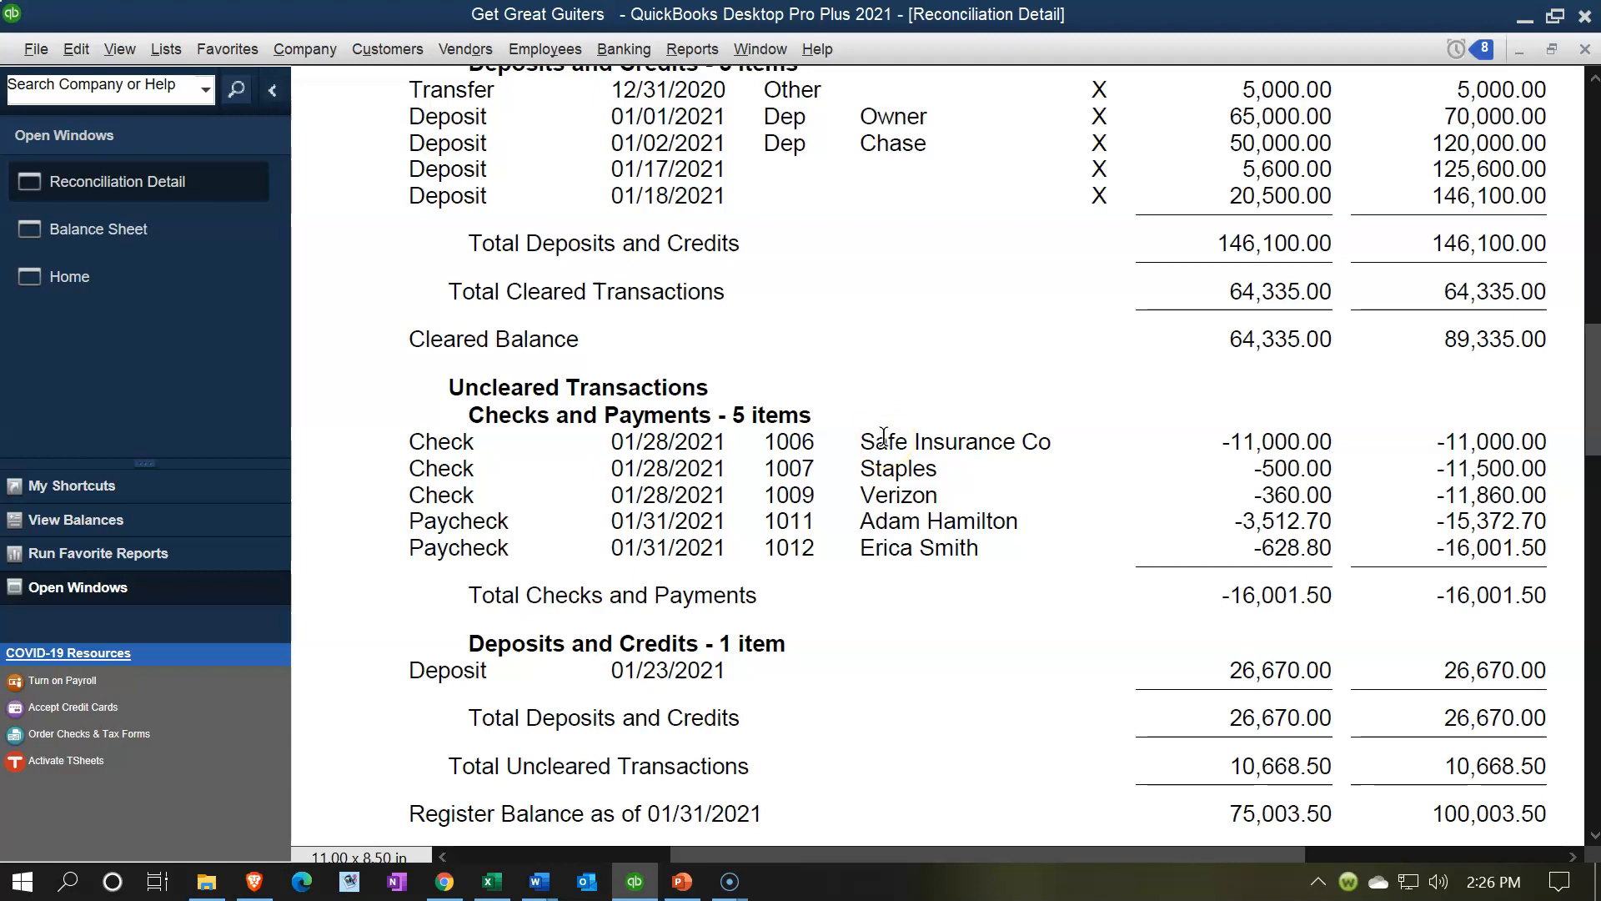
pyautogui.scroll(-1, 883, 436)
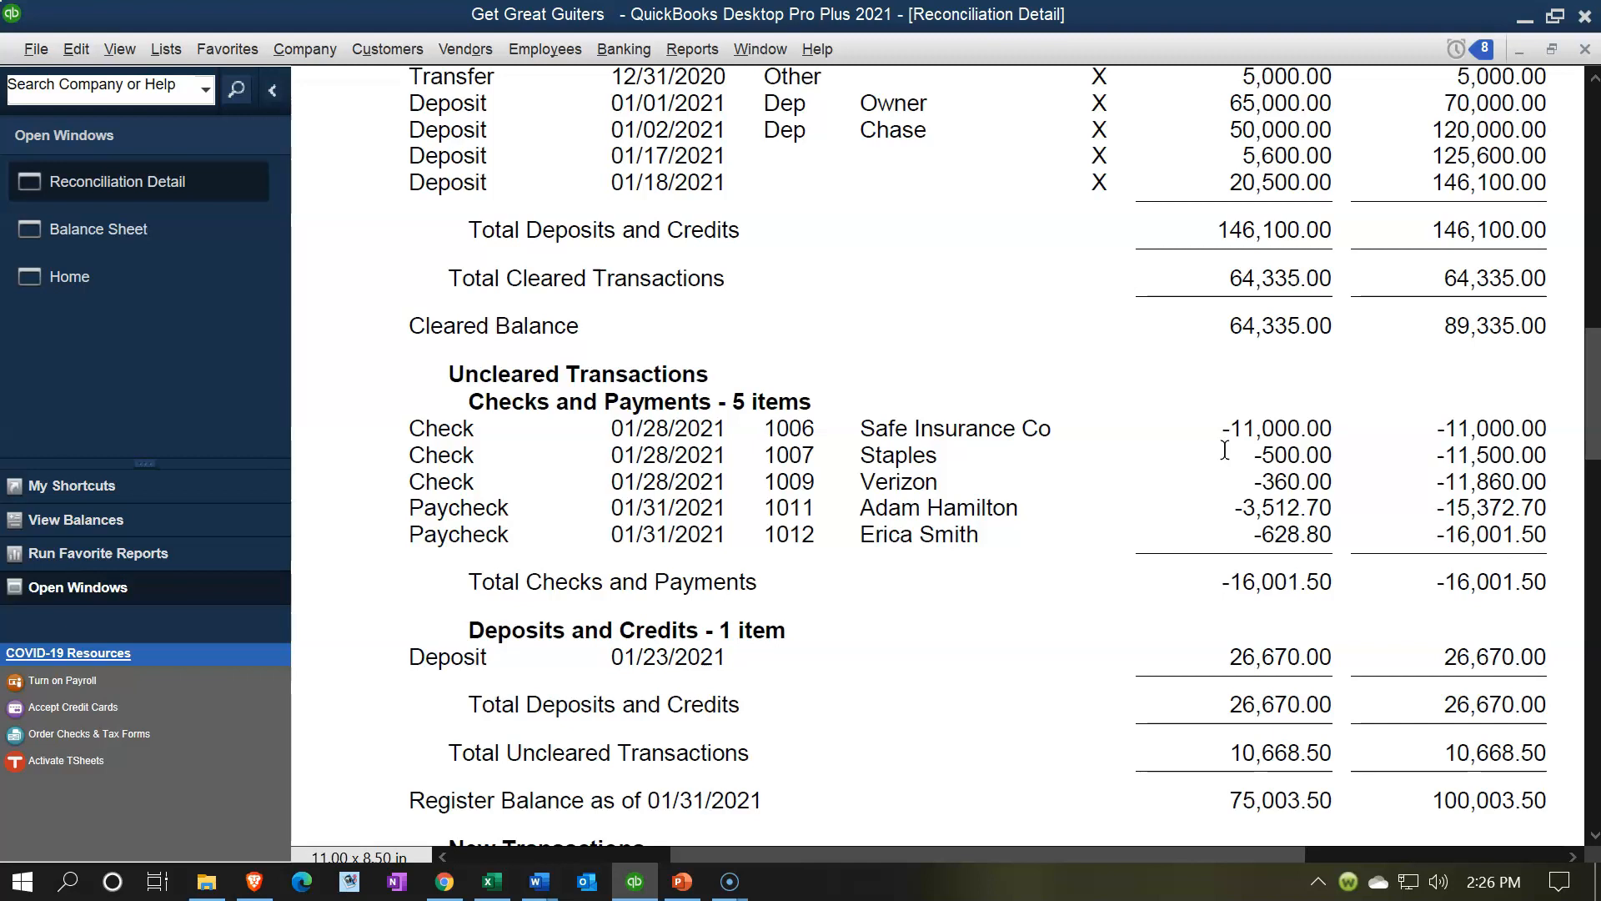
# Step: Compare the report's uncleared checks with the yellow-marked check rows on the February bank statement in Excel
pyautogui.click(492, 880)
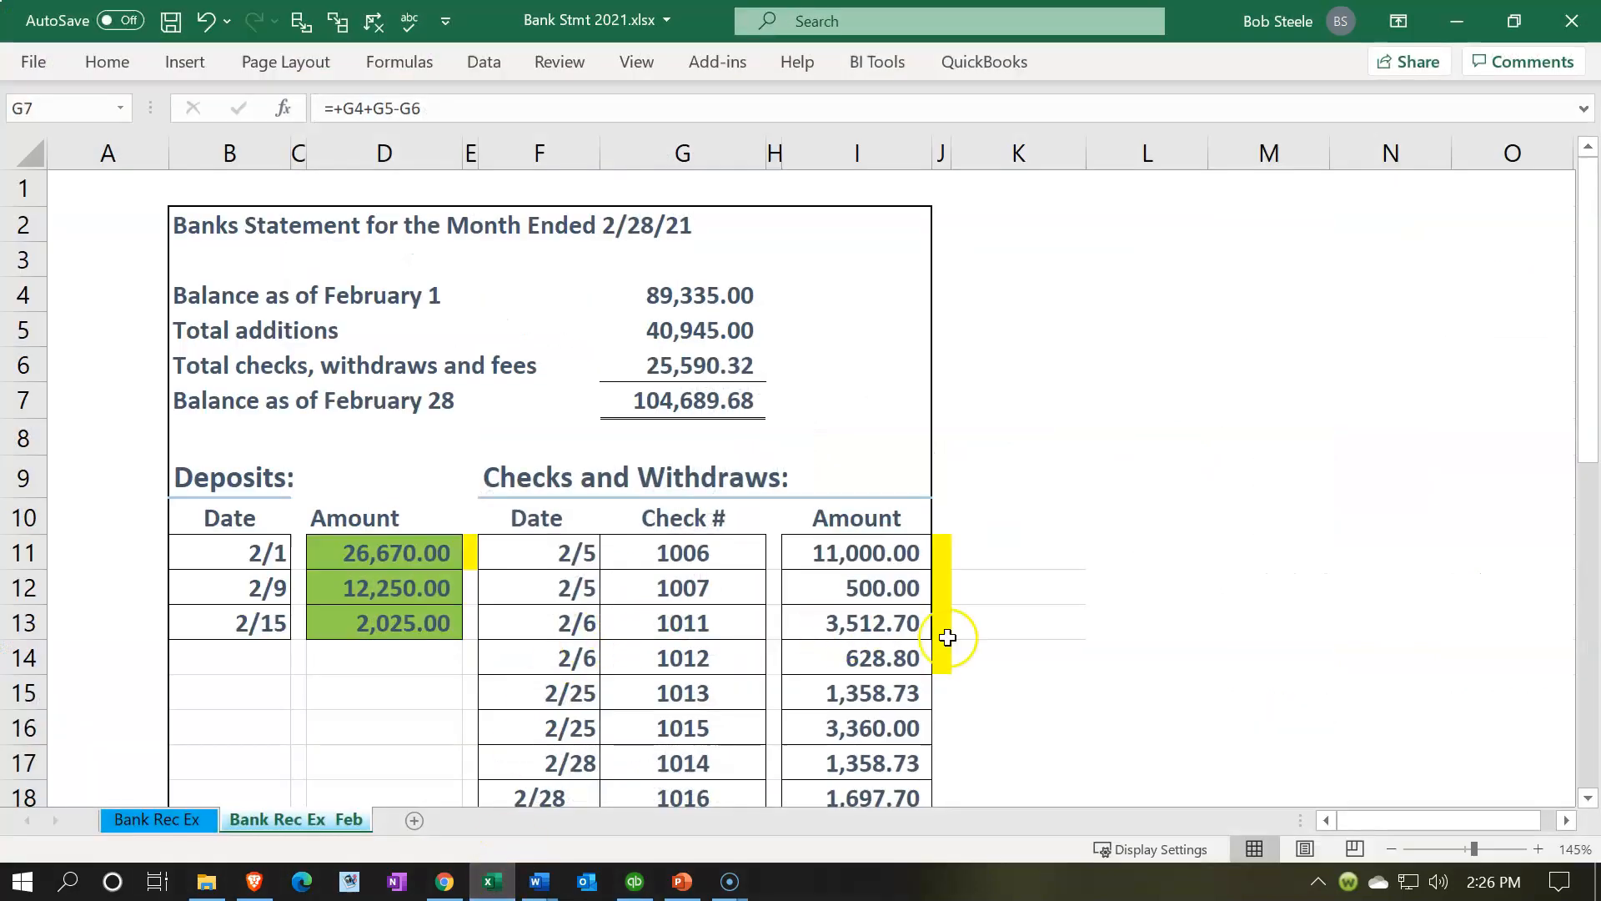
pyautogui.click(943, 570)
pyautogui.moveTo(942, 570); pyautogui.dragTo(950, 663)
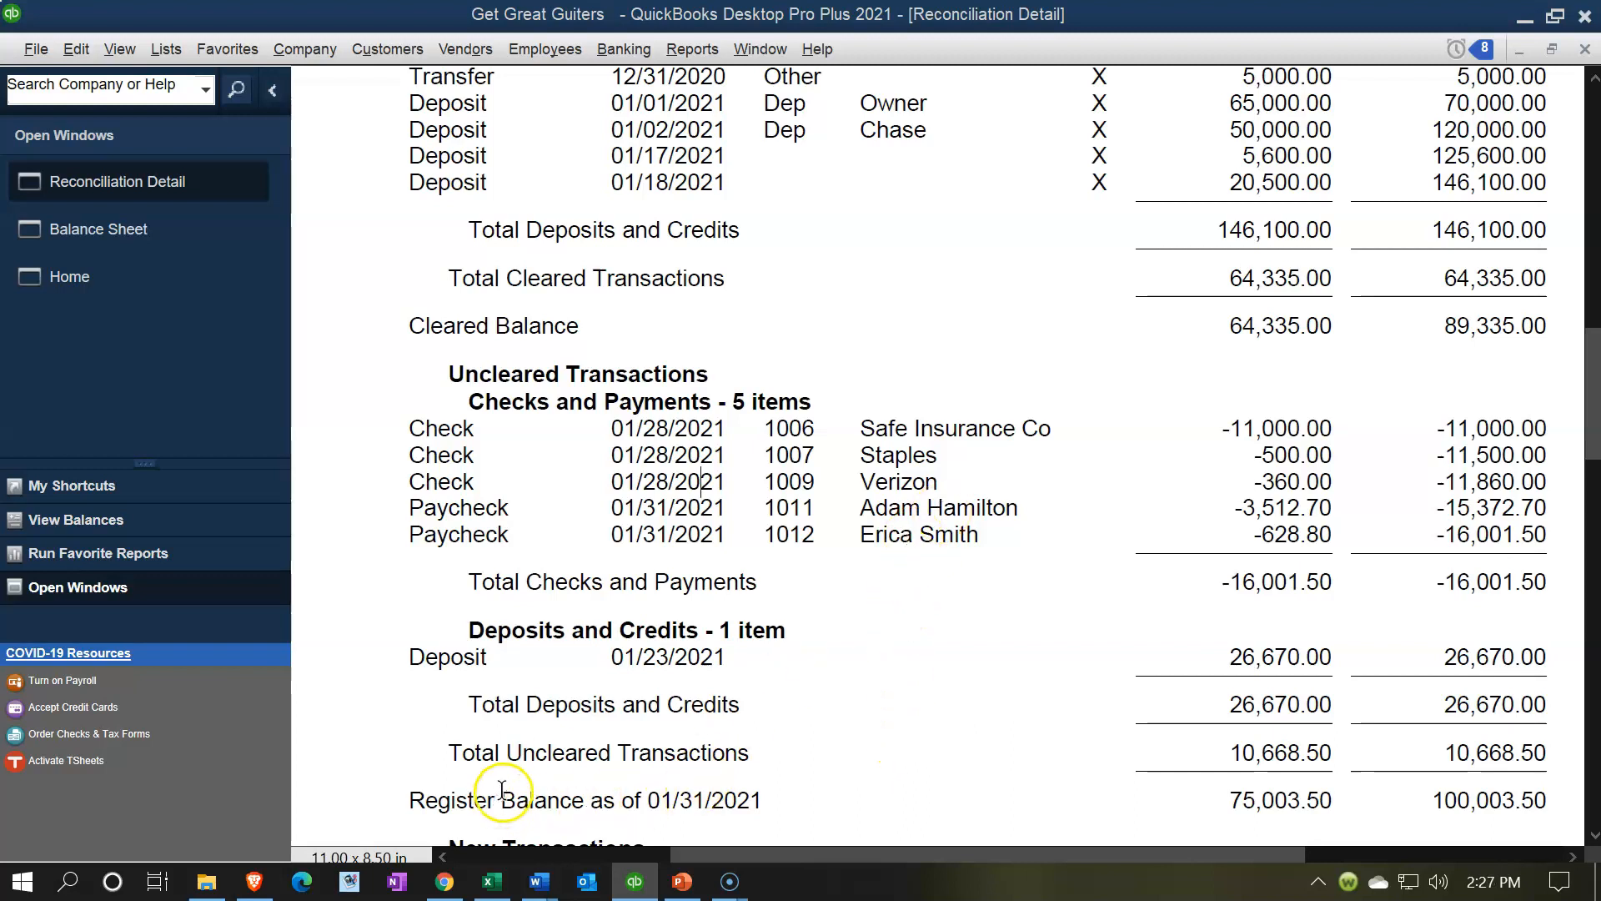
pyautogui.click(497, 882)
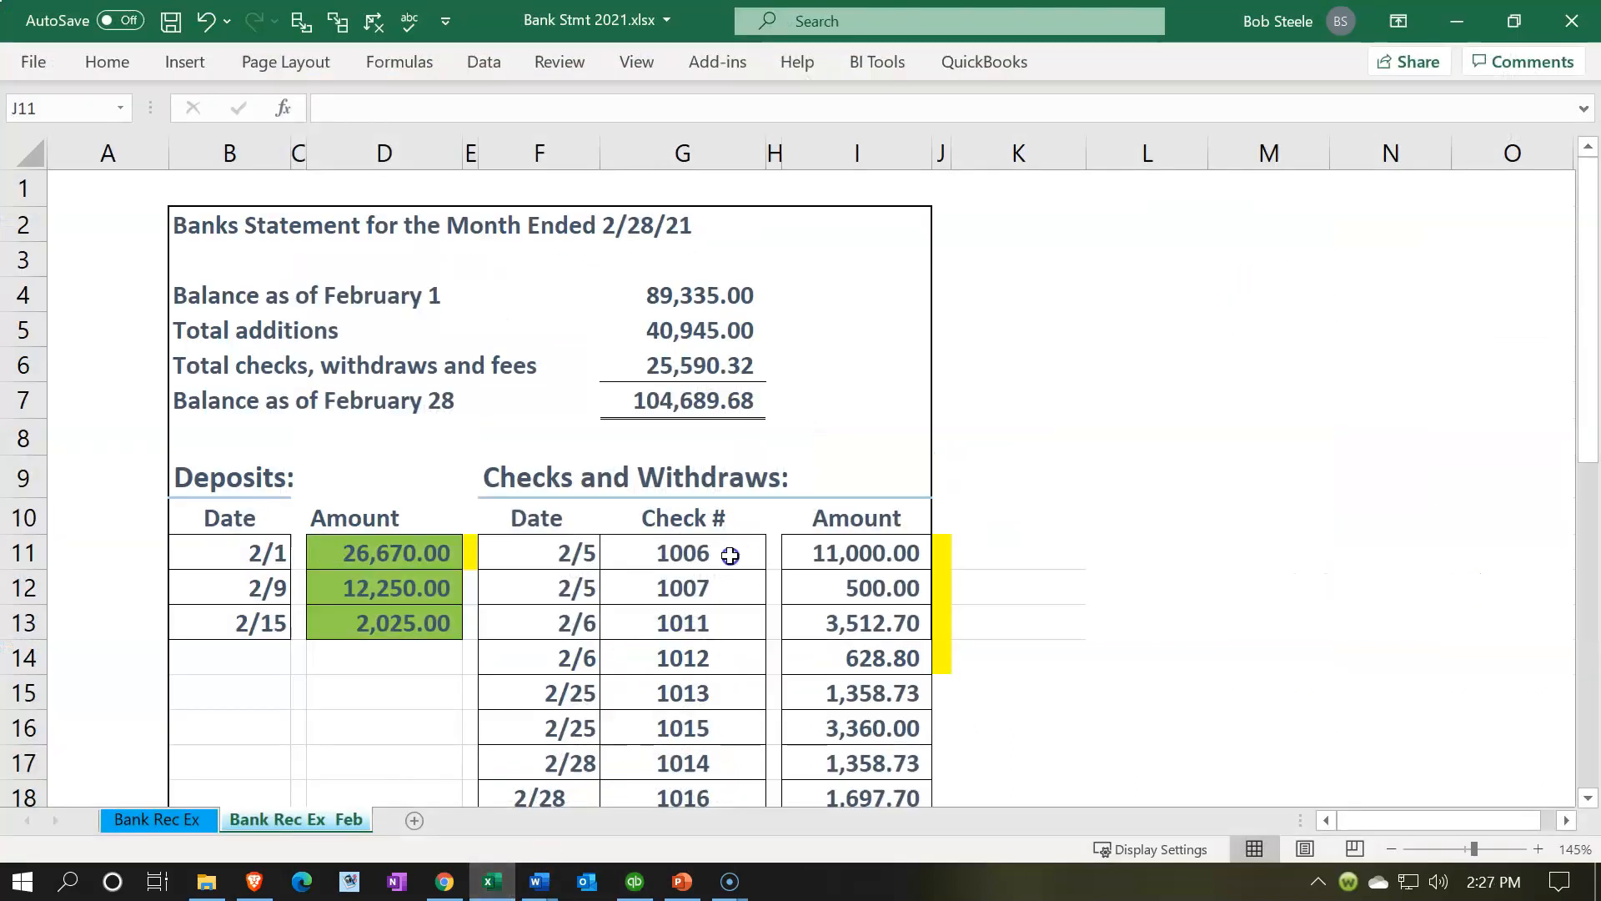
pyautogui.moveTo(942, 566); pyautogui.dragTo(947, 646)
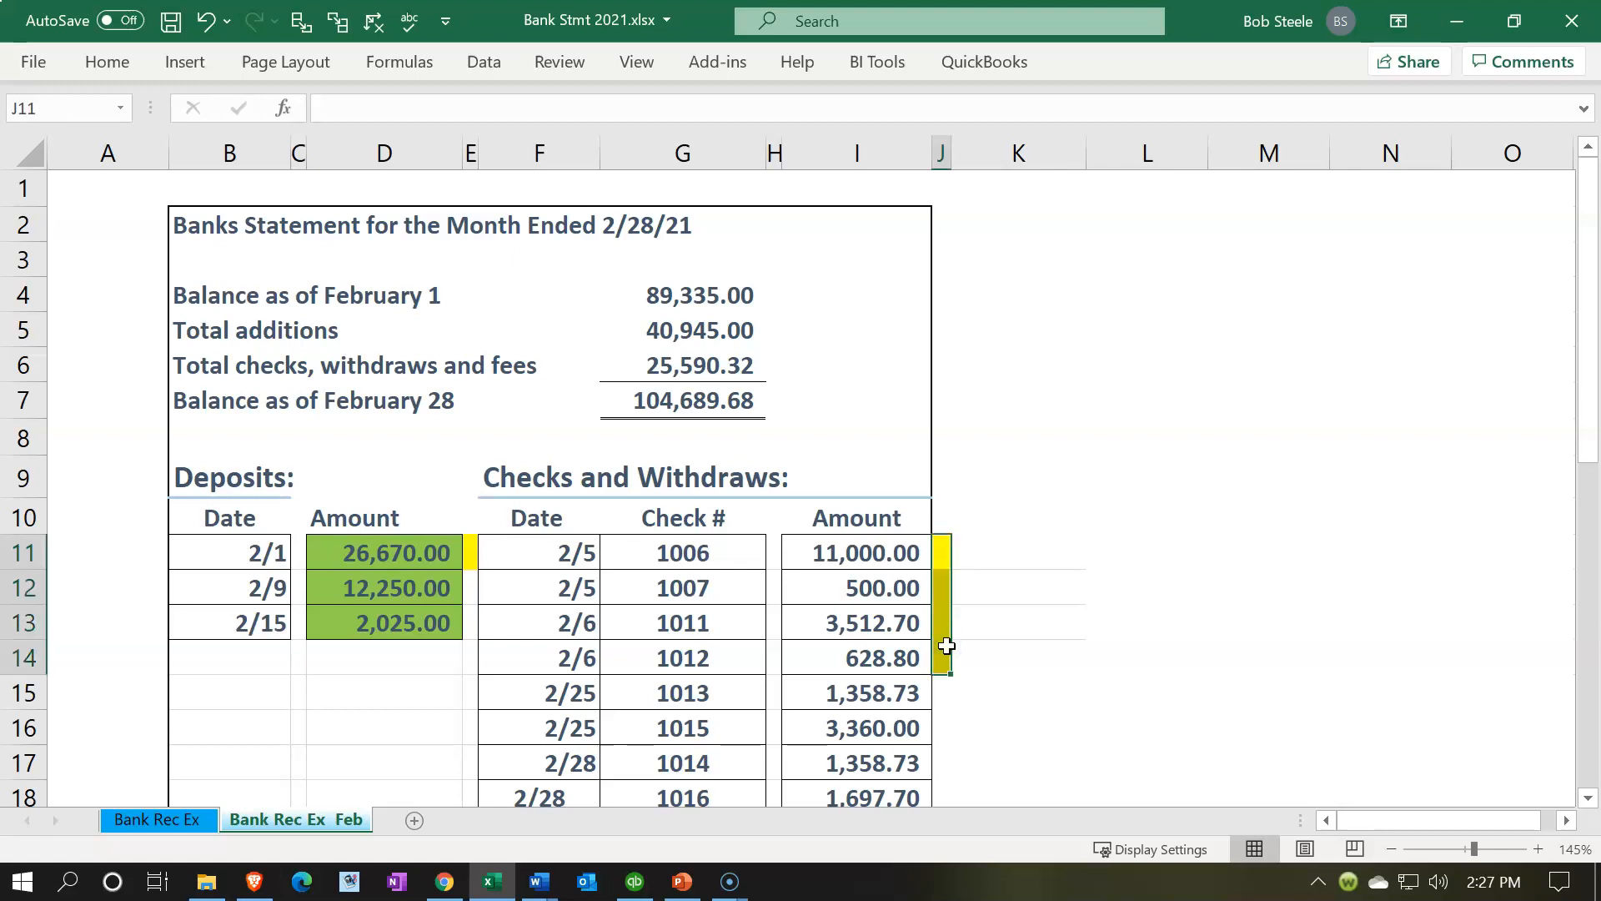
pyautogui.click(901, 639)
pyautogui.scroll(-2, 901, 639)
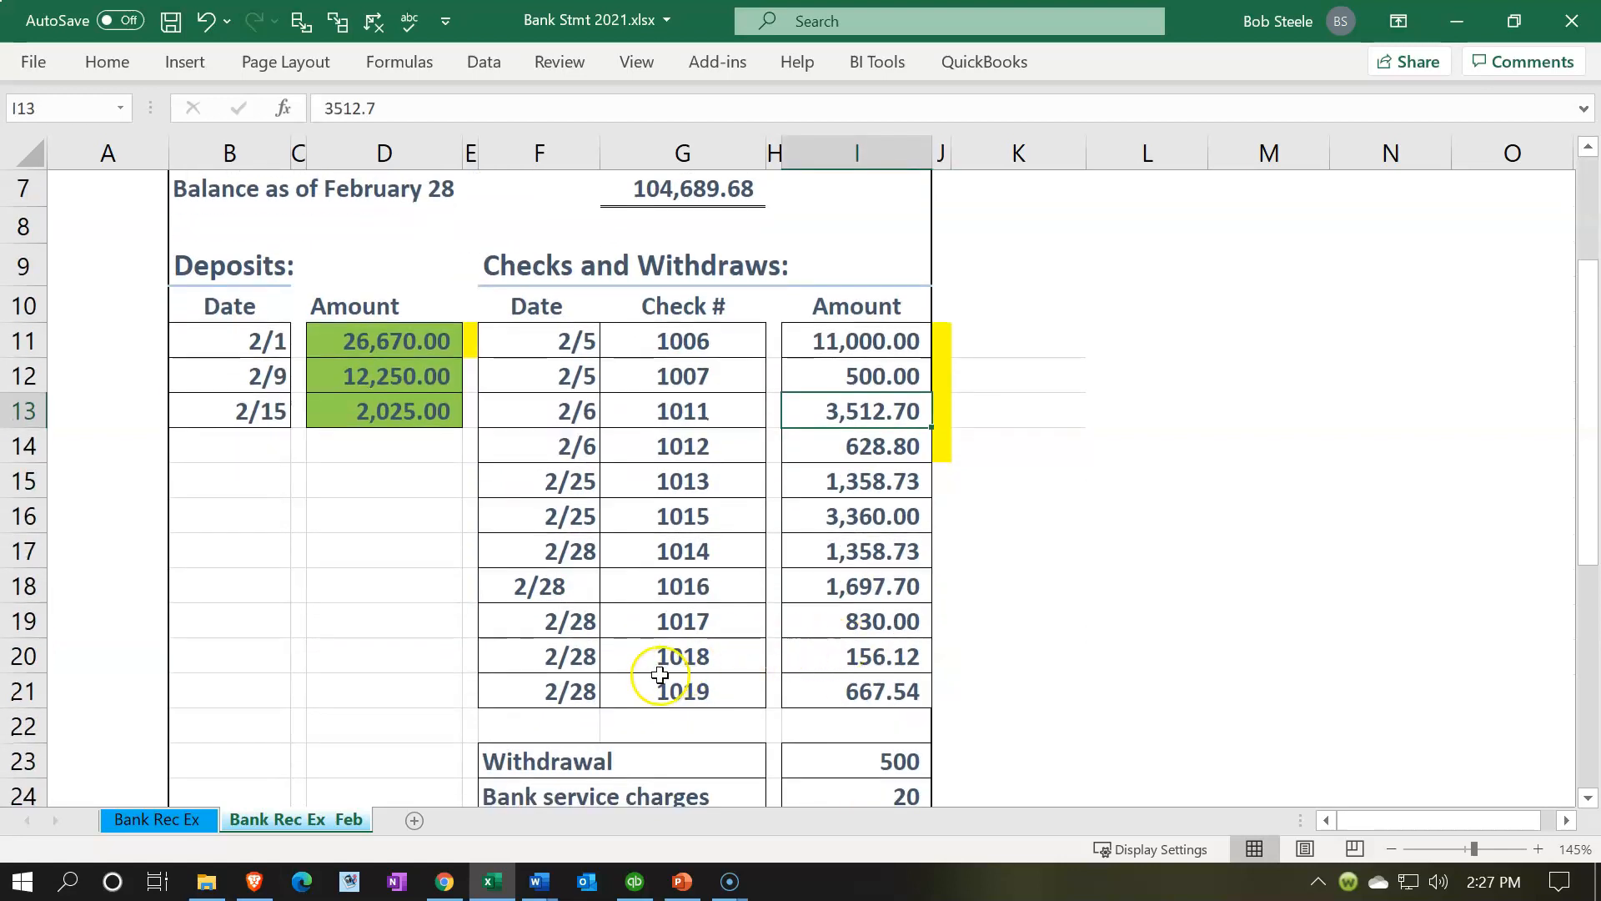
# Step: Switch to QuickBooks and resume the Checking reconciliation for statement date 02/28/2021 with ending balance 104,689.68
pyautogui.click(493, 884)
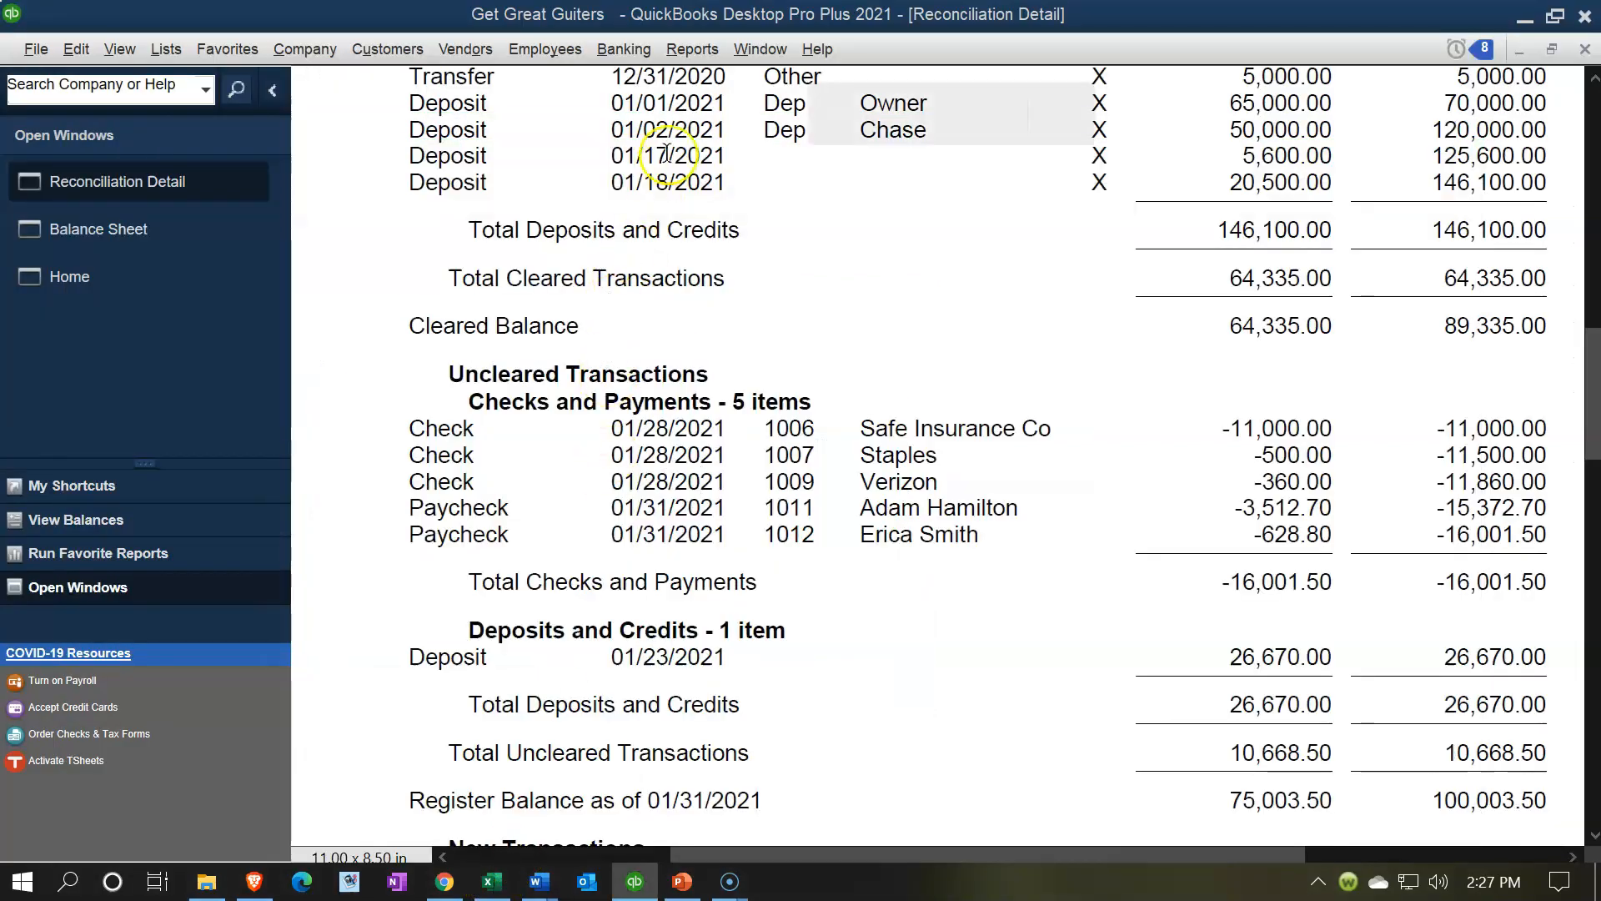
pyautogui.click(642, 60)
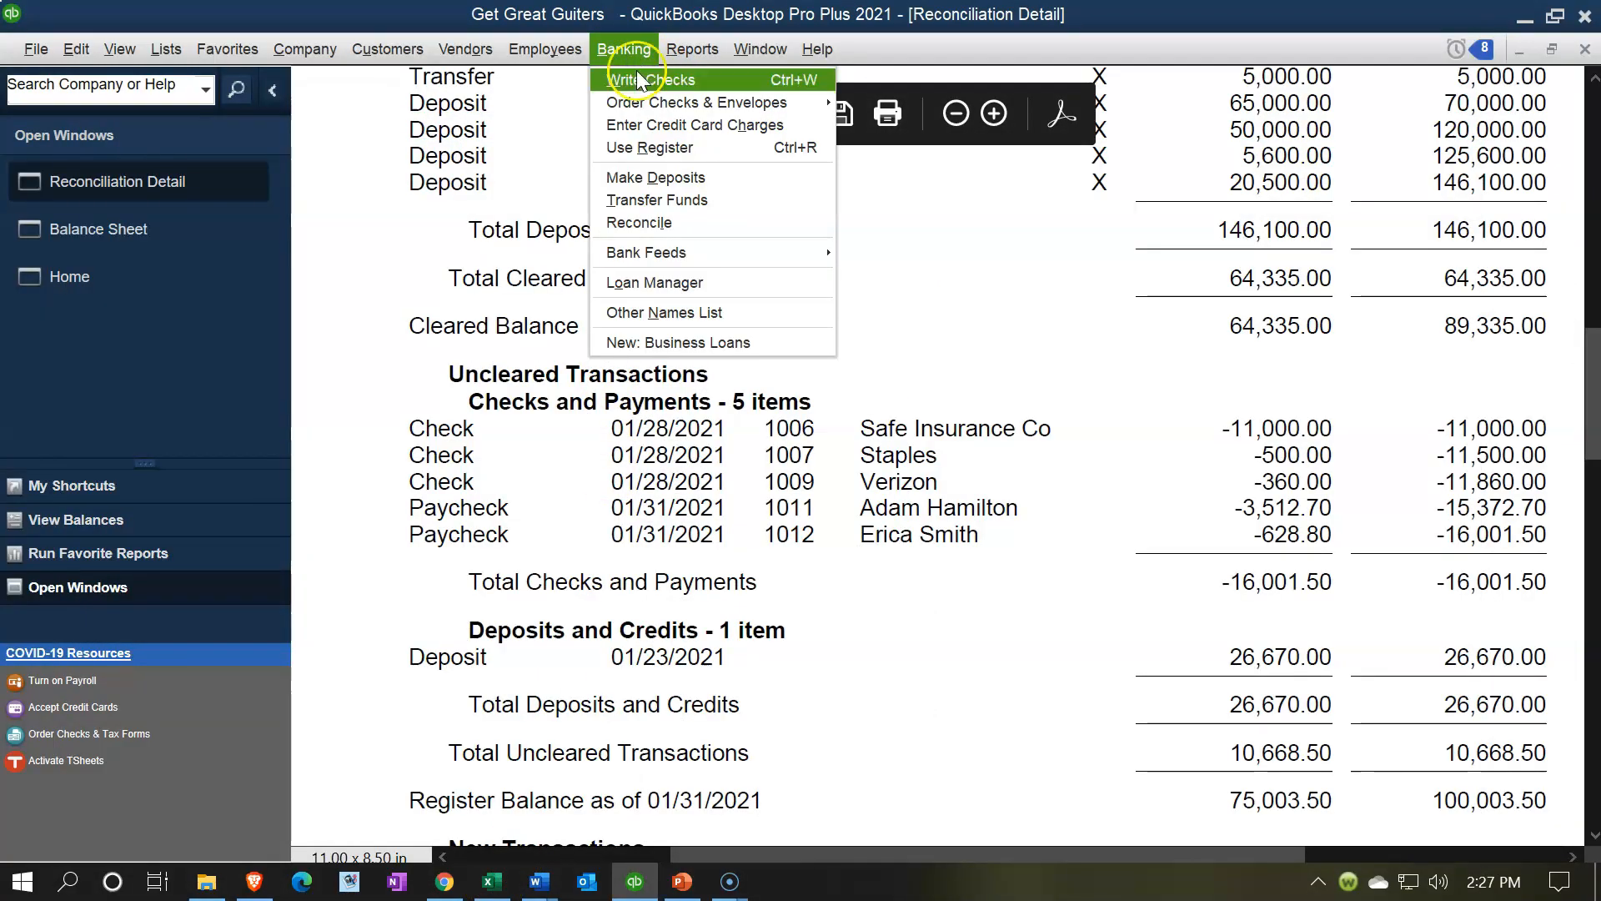
pyautogui.click(640, 219)
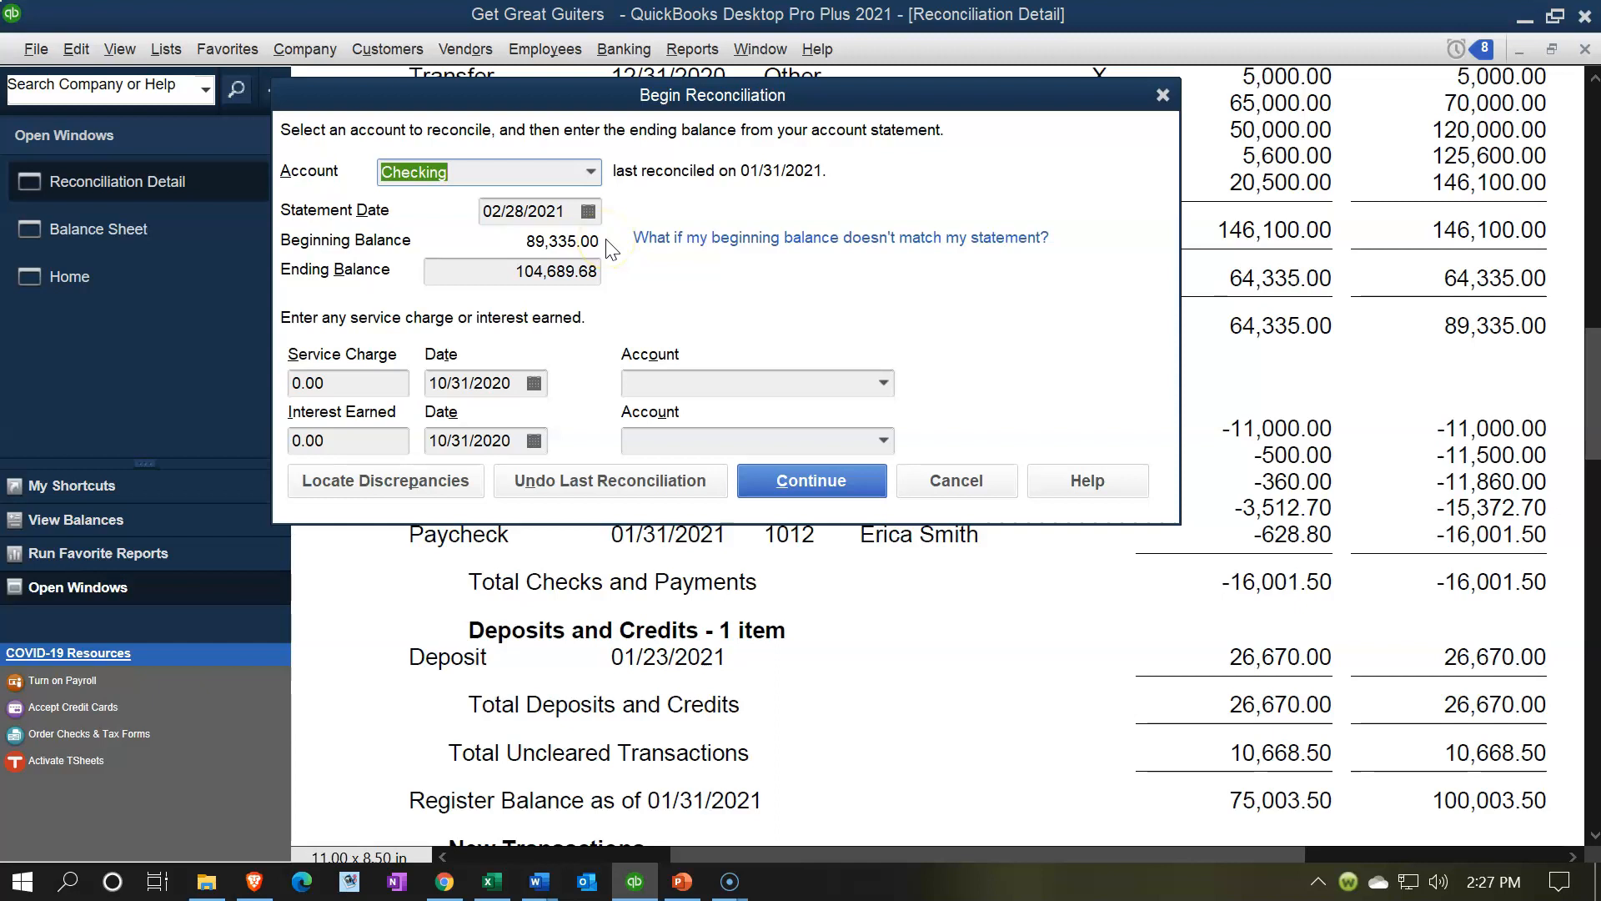
pyautogui.click(822, 478)
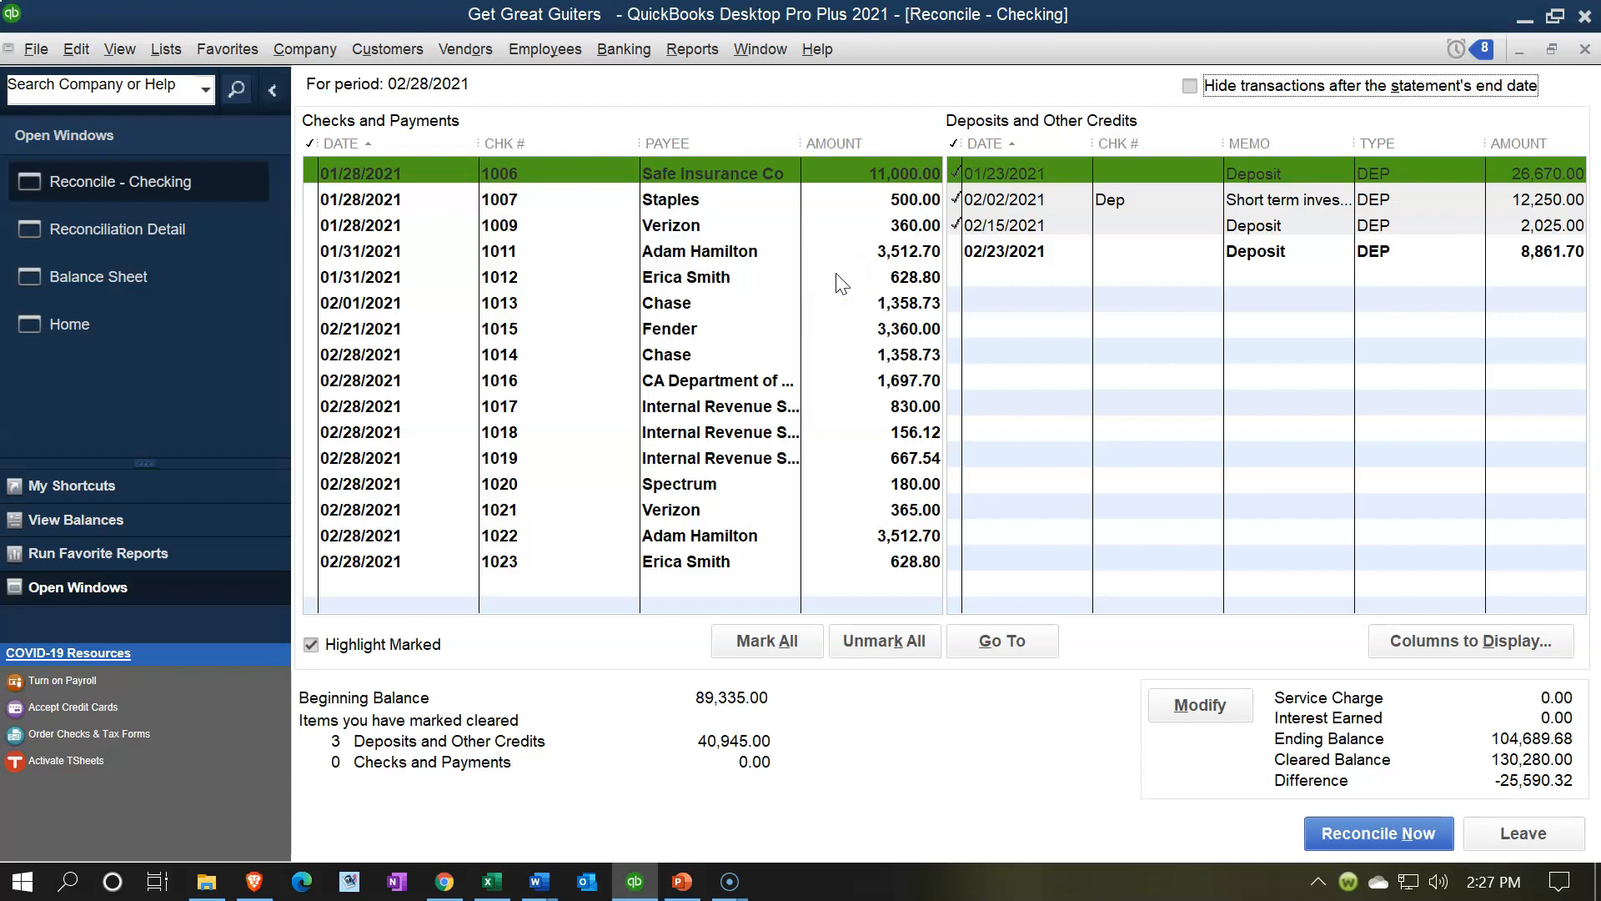
# Step: Compare the checks and withdrawals on the Excel bank statement with the reconciliation's check list and remaining difference
pyautogui.click(492, 881)
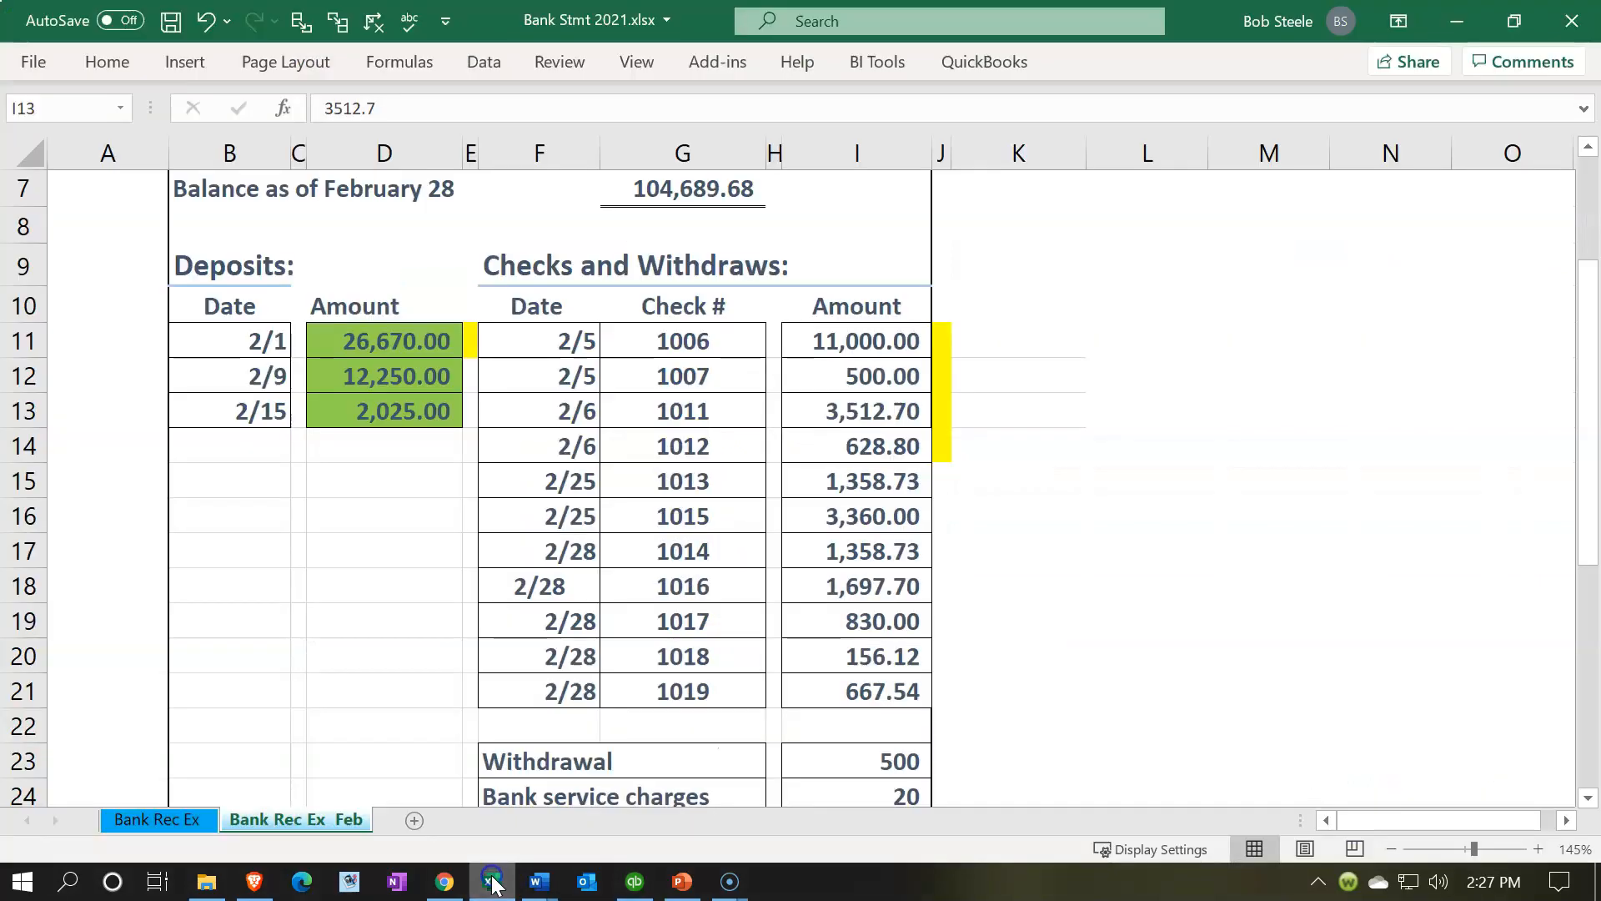
pyautogui.click(796, 525)
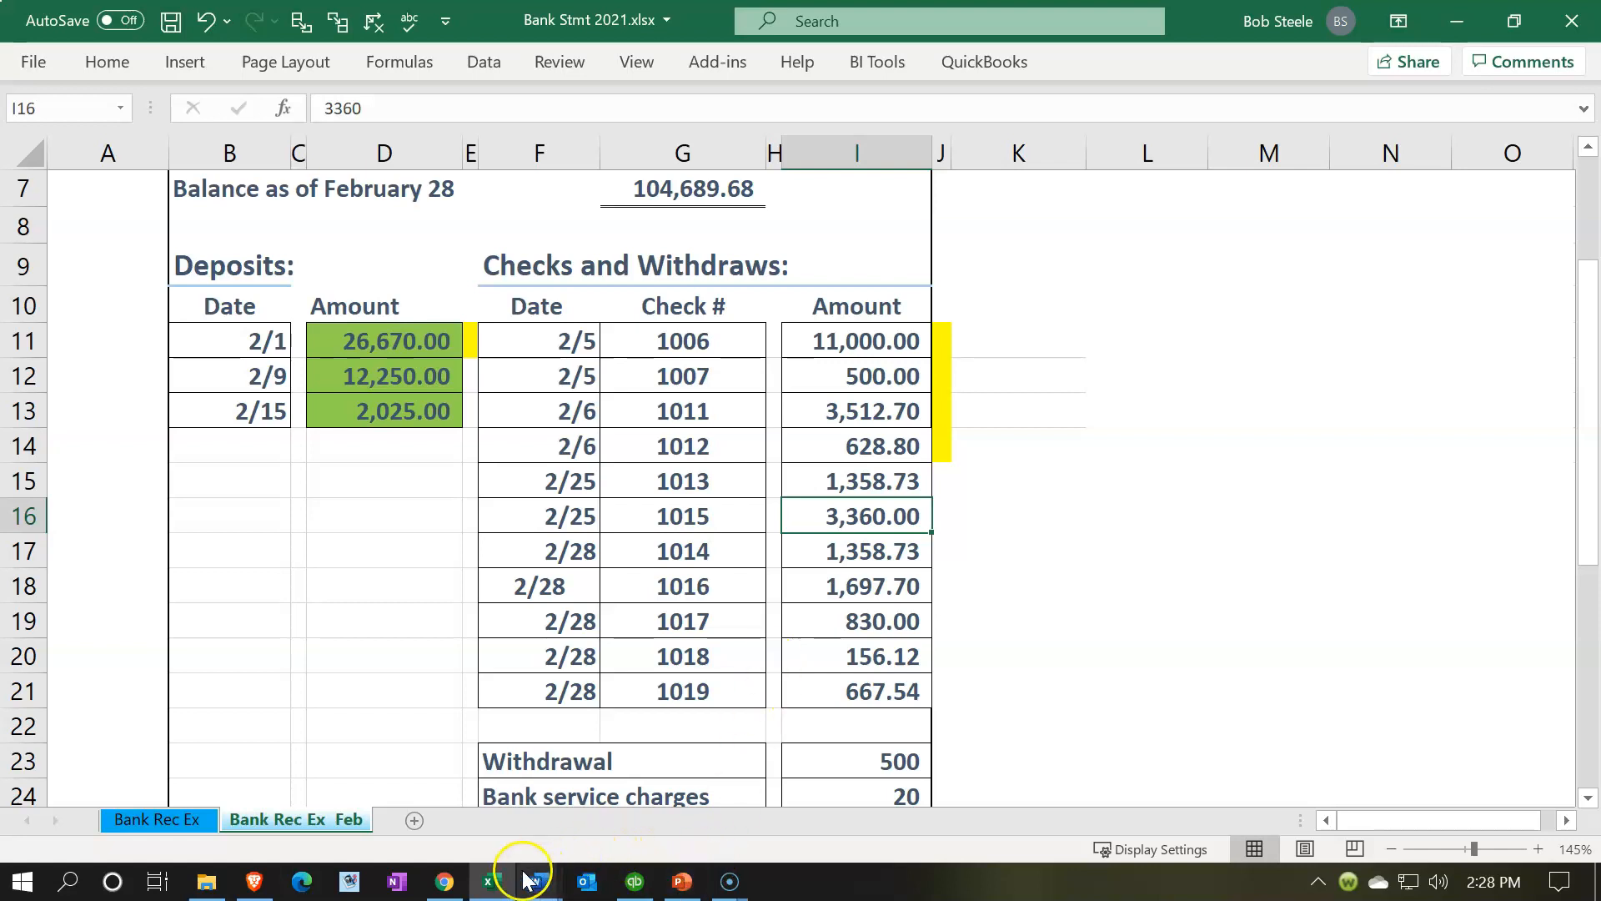
pyautogui.click(492, 881)
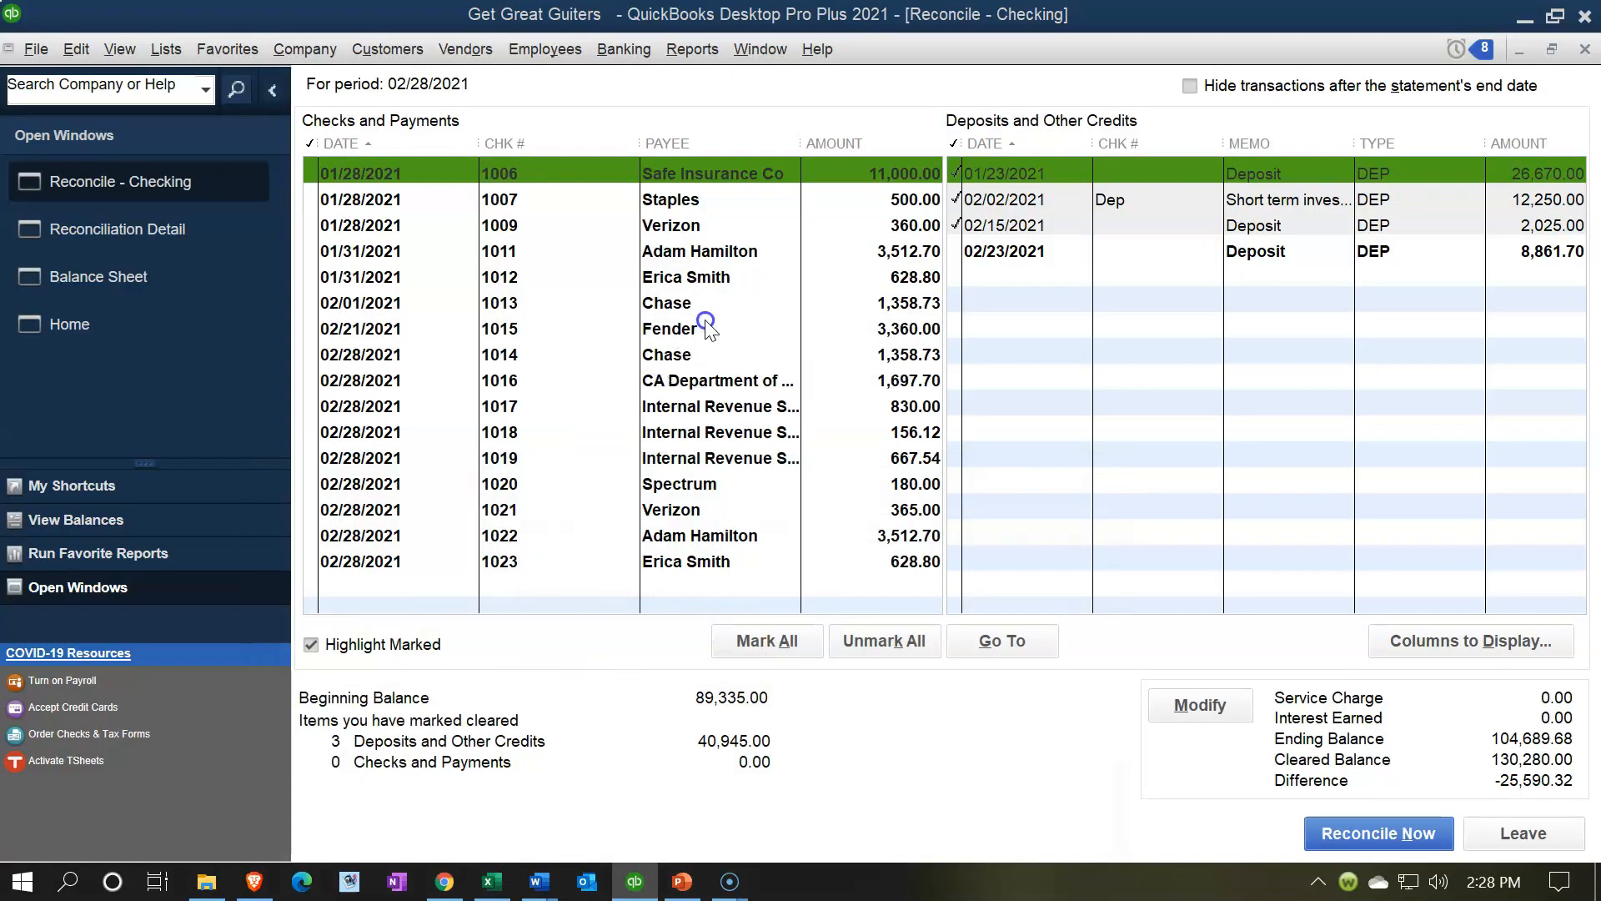
pyautogui.click(1476, 792)
# Step: Match check 1006 for 11,000.00 on the Excel bank statement, and mark it as cleared in the QuickBooks reconciliation
pyautogui.click(507, 878)
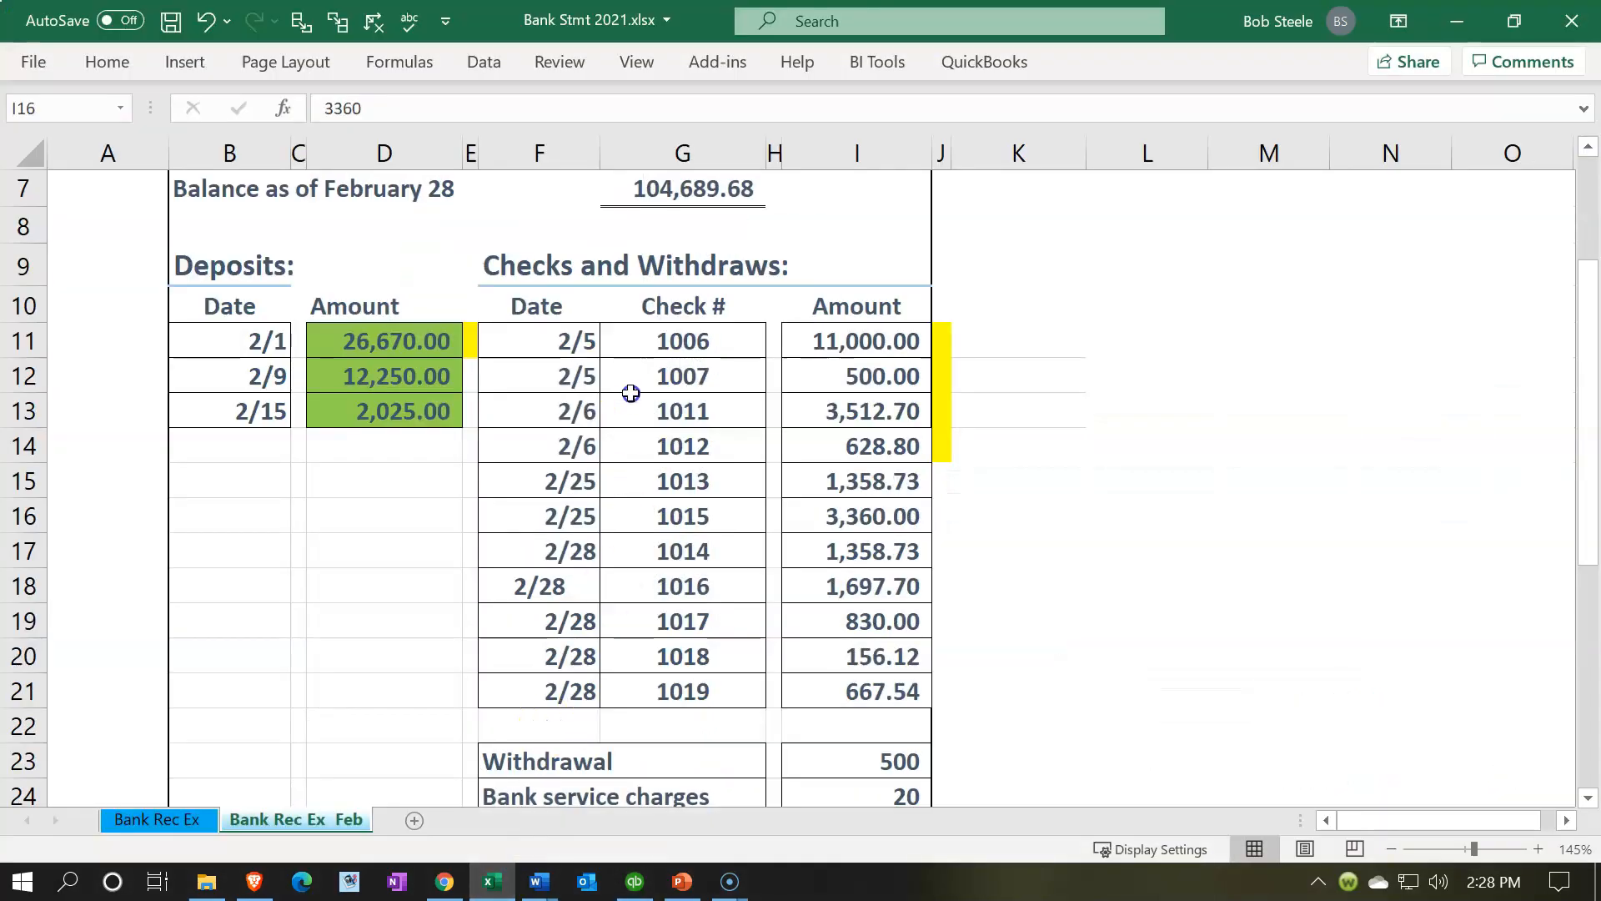
pyautogui.click(653, 349)
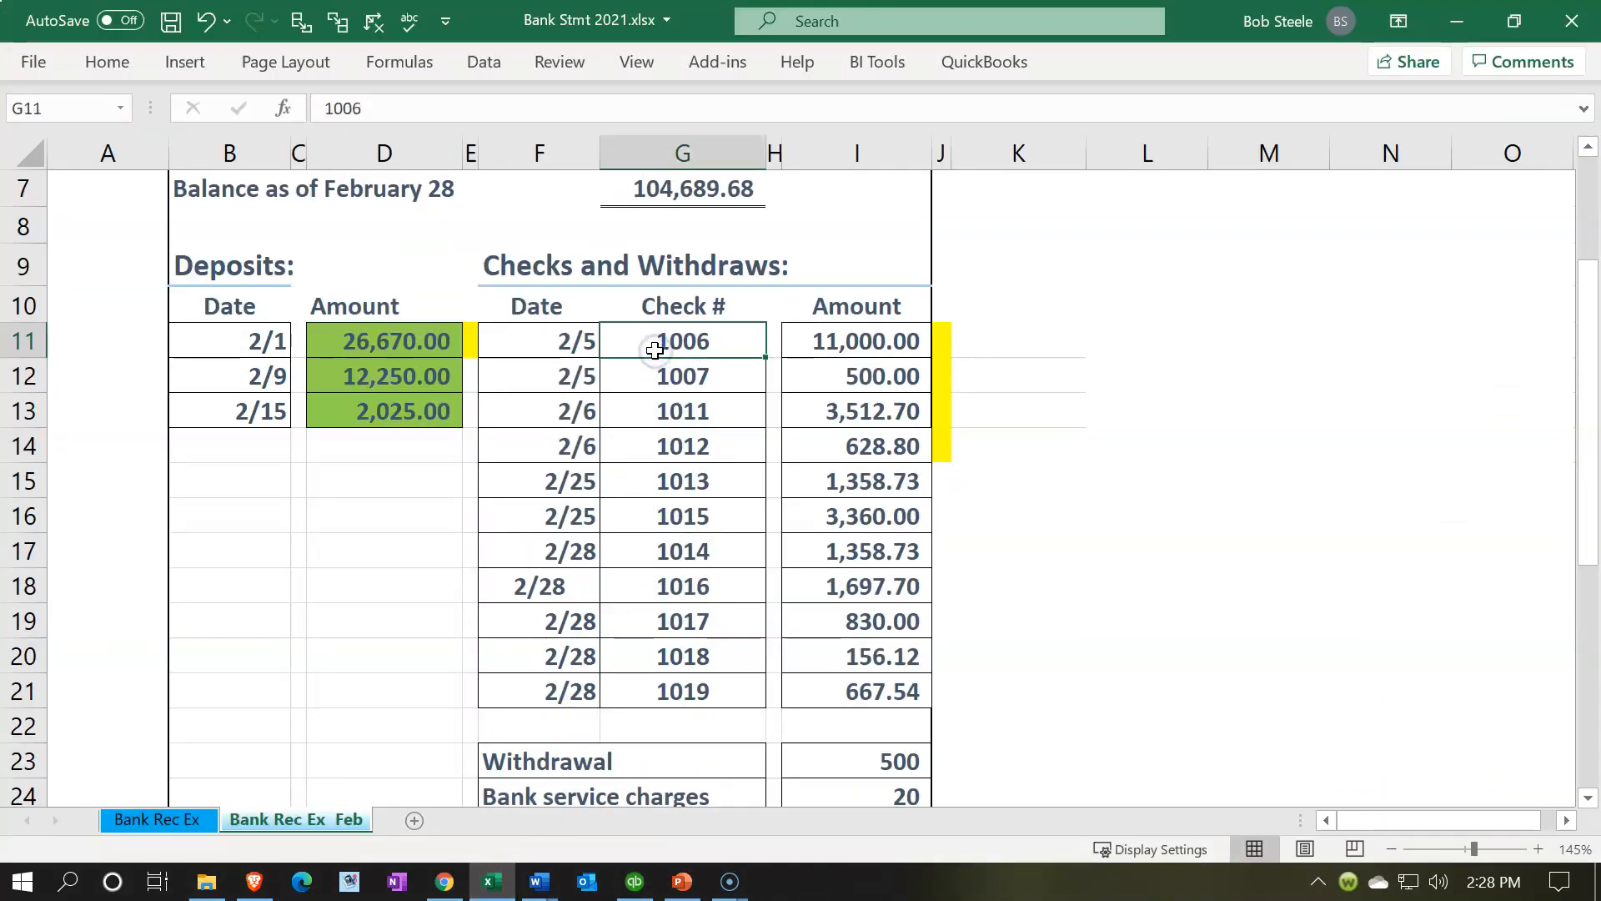
pyautogui.click(584, 343)
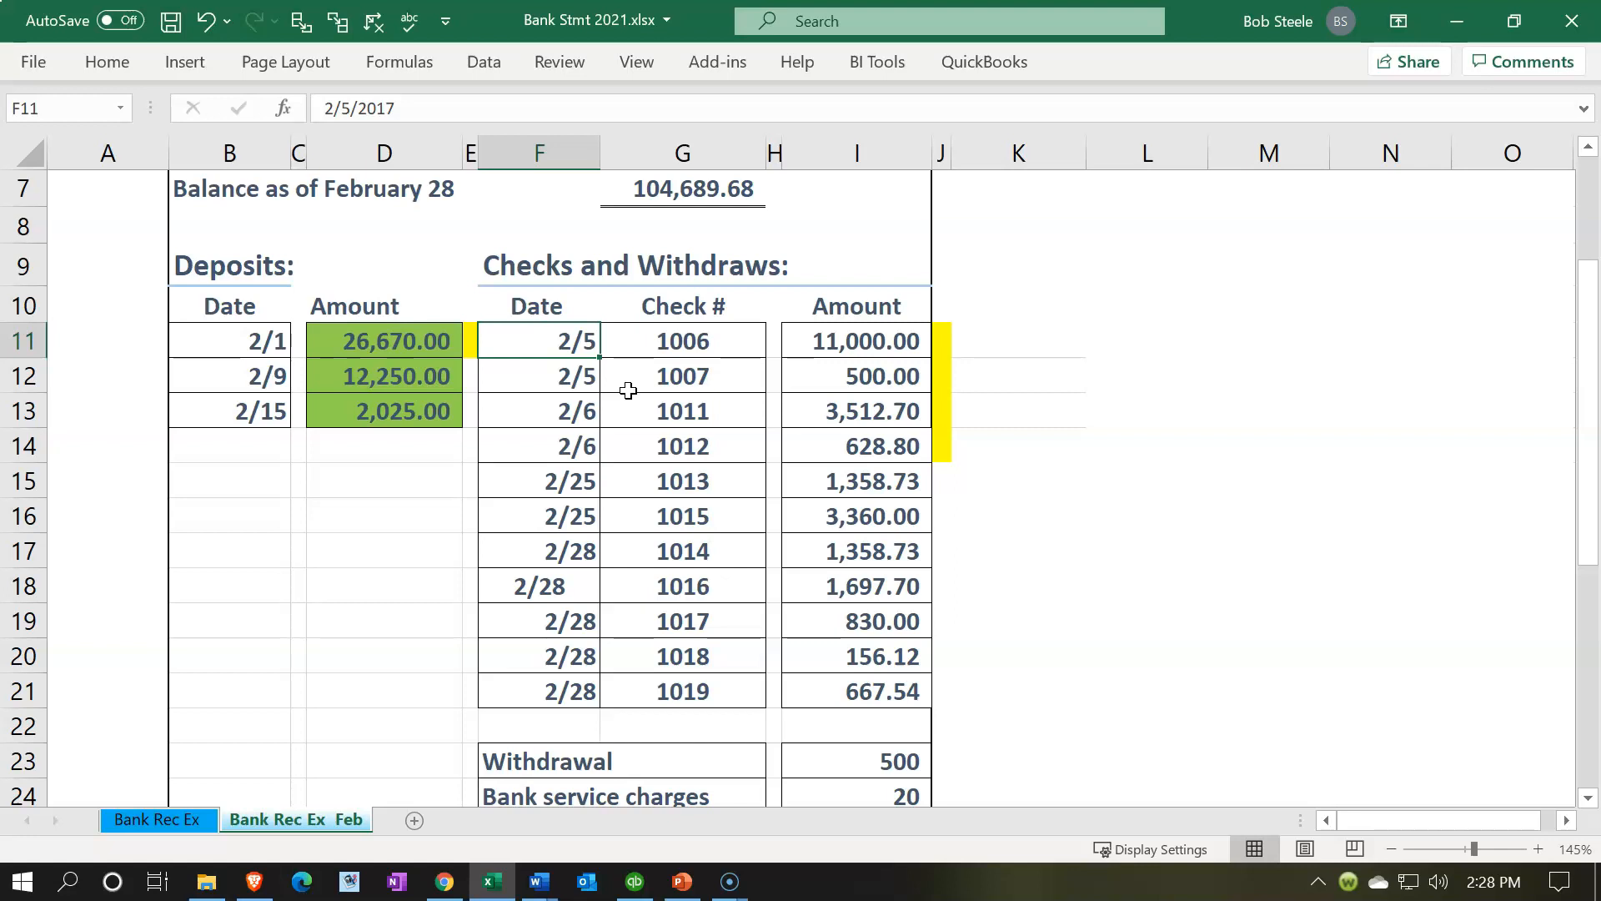
pyautogui.click(637, 347)
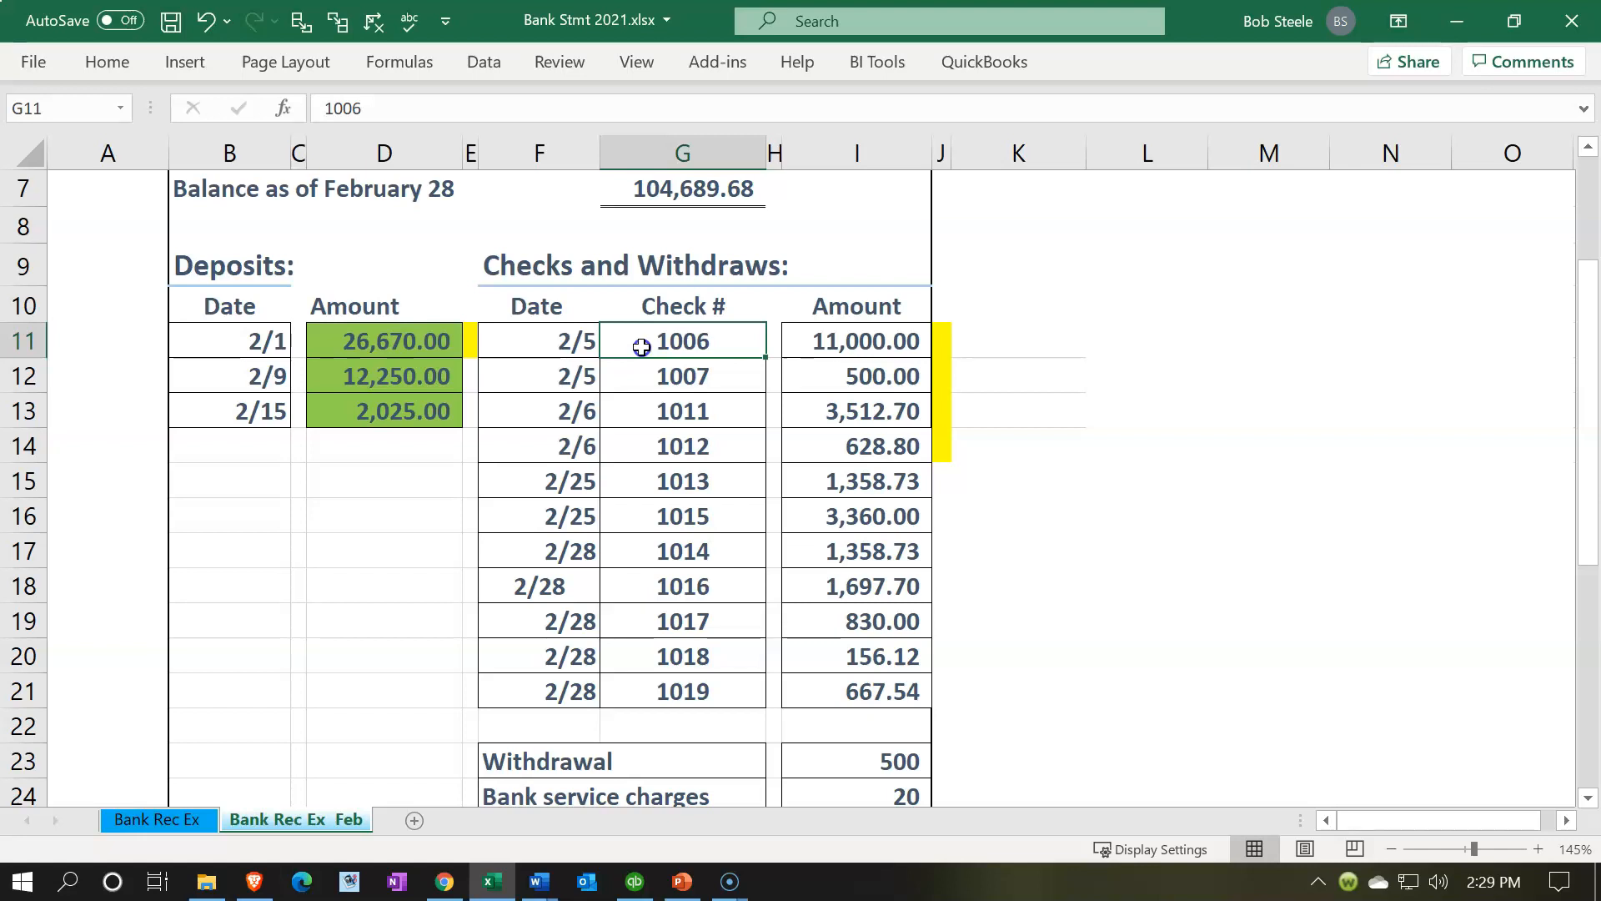
pyautogui.click(814, 350)
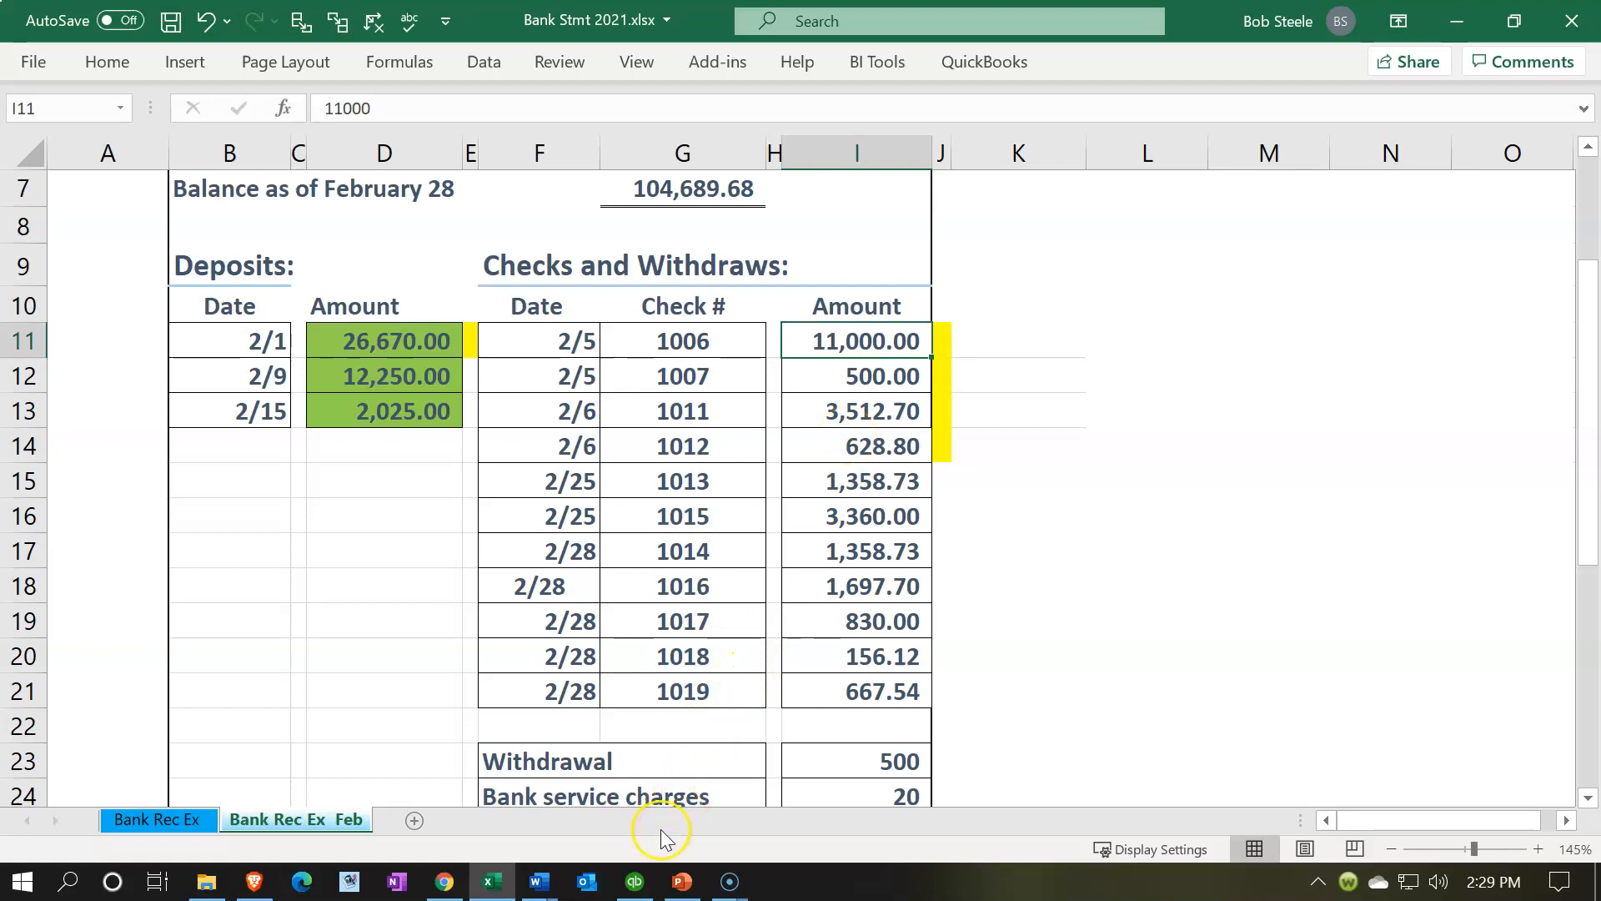
pyautogui.click(635, 881)
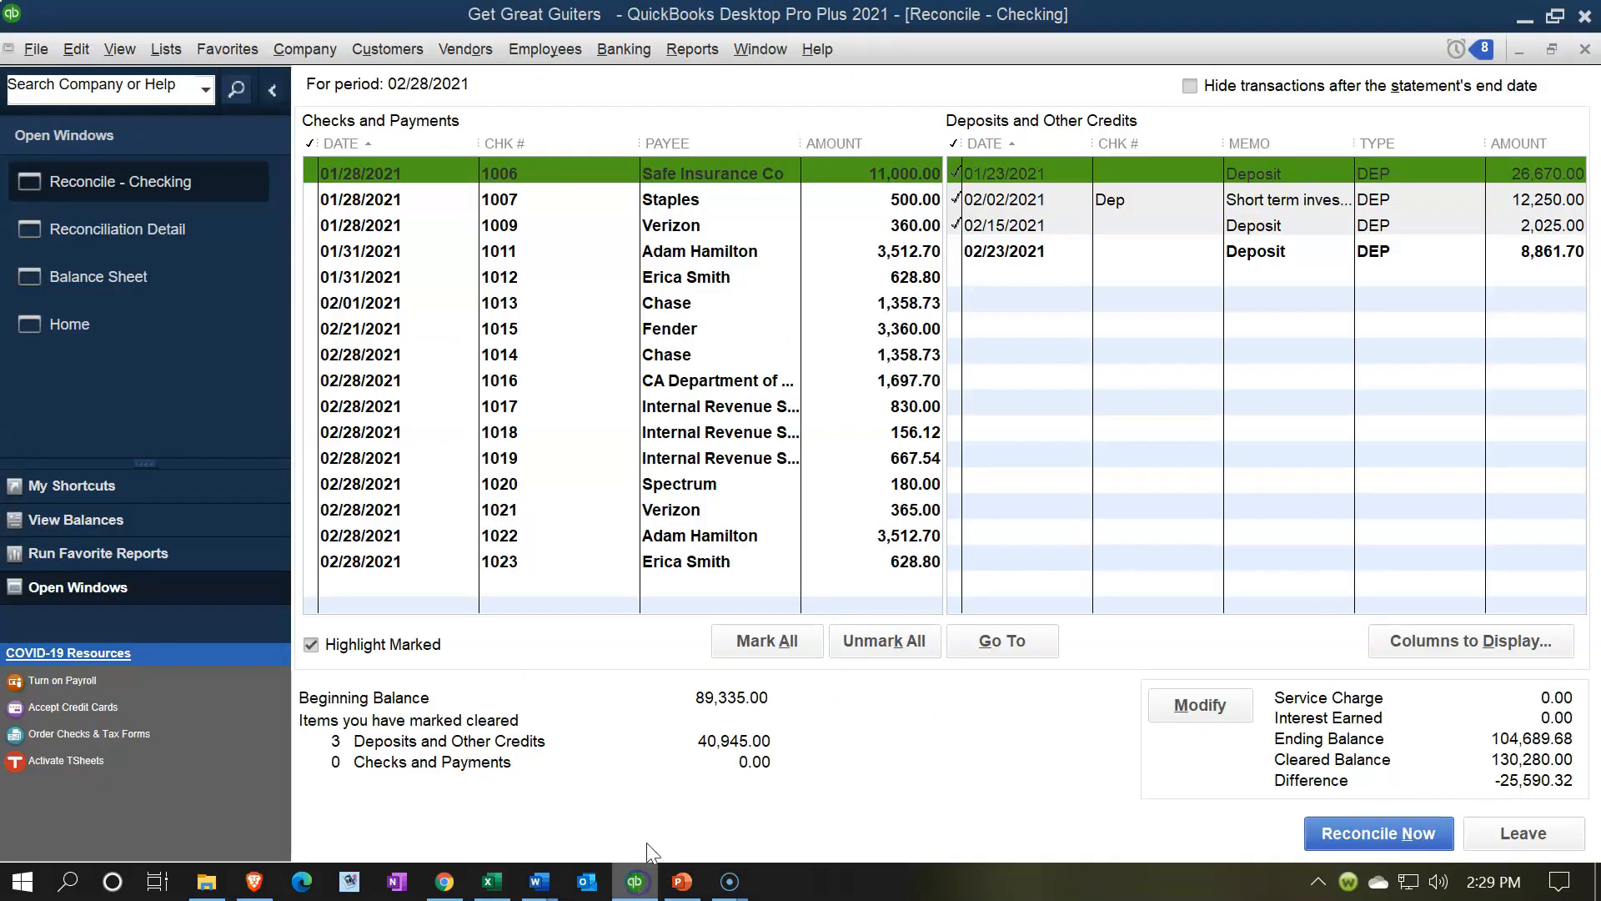
pyautogui.click(844, 173)
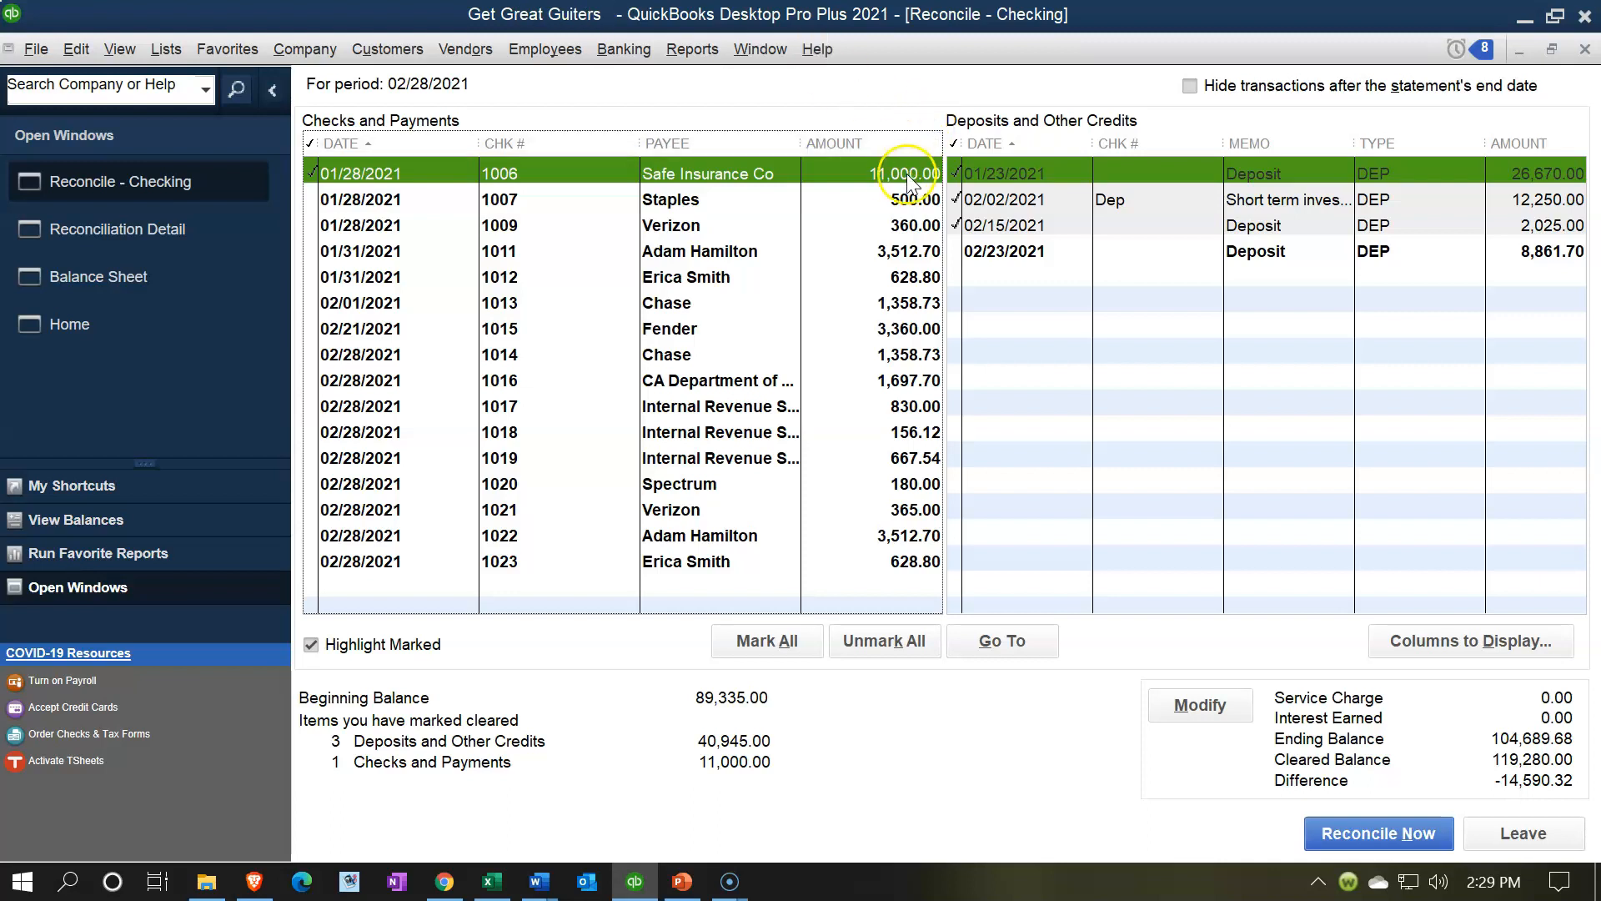
# Step: Switch to the Excel bank statement and shade the check 1006 row, F11:I11, green as matched
pyautogui.click(492, 880)
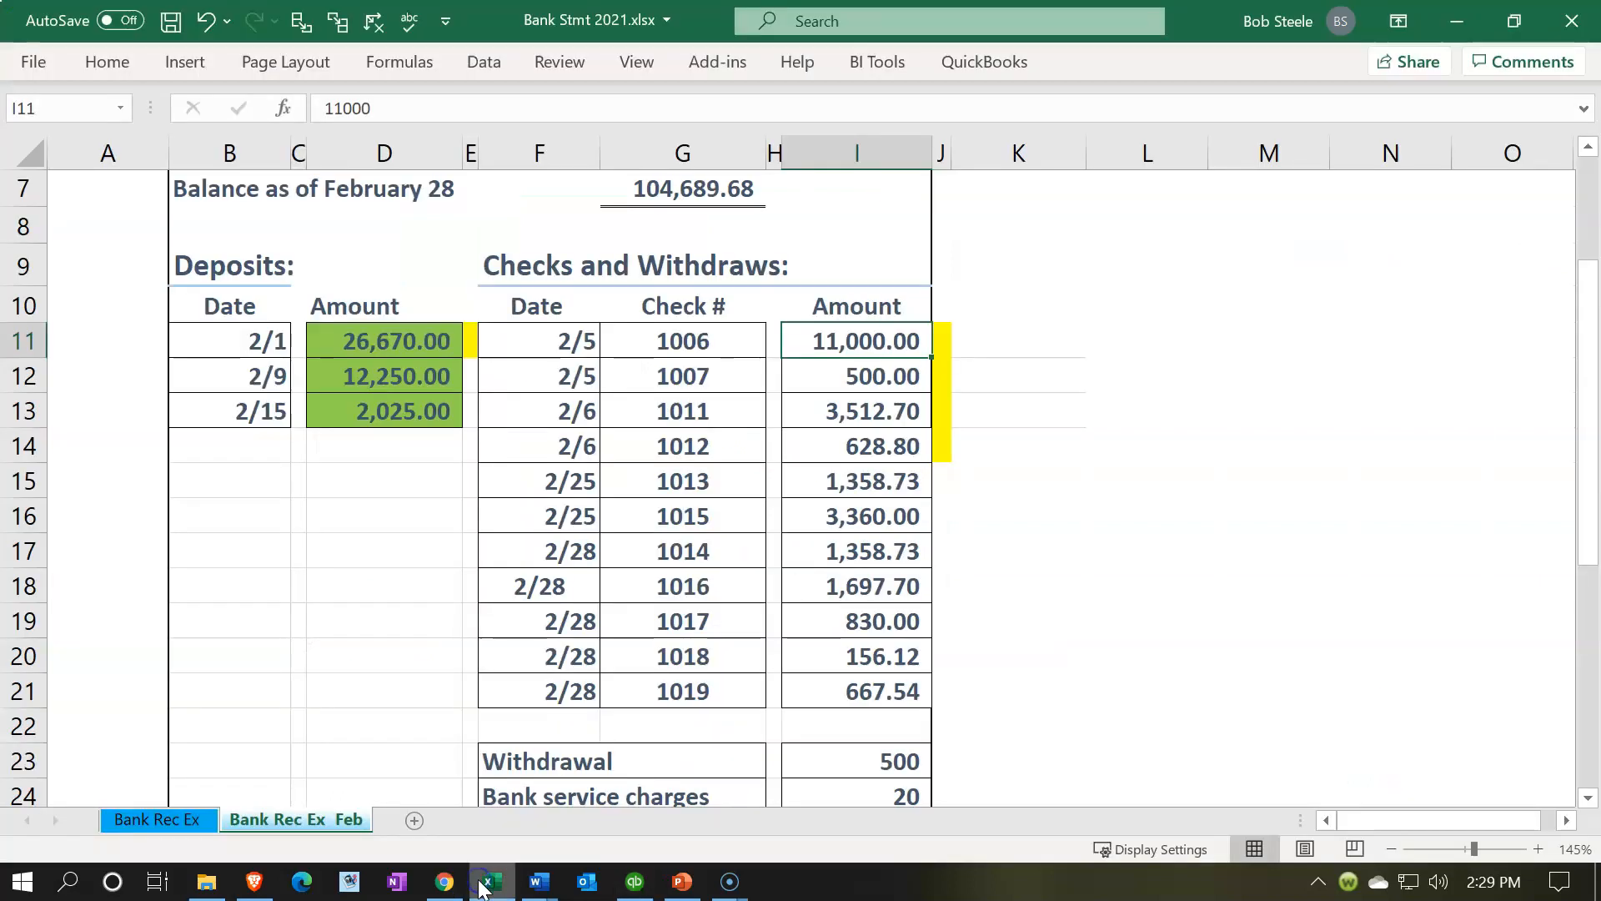
pyautogui.rightClick(823, 338)
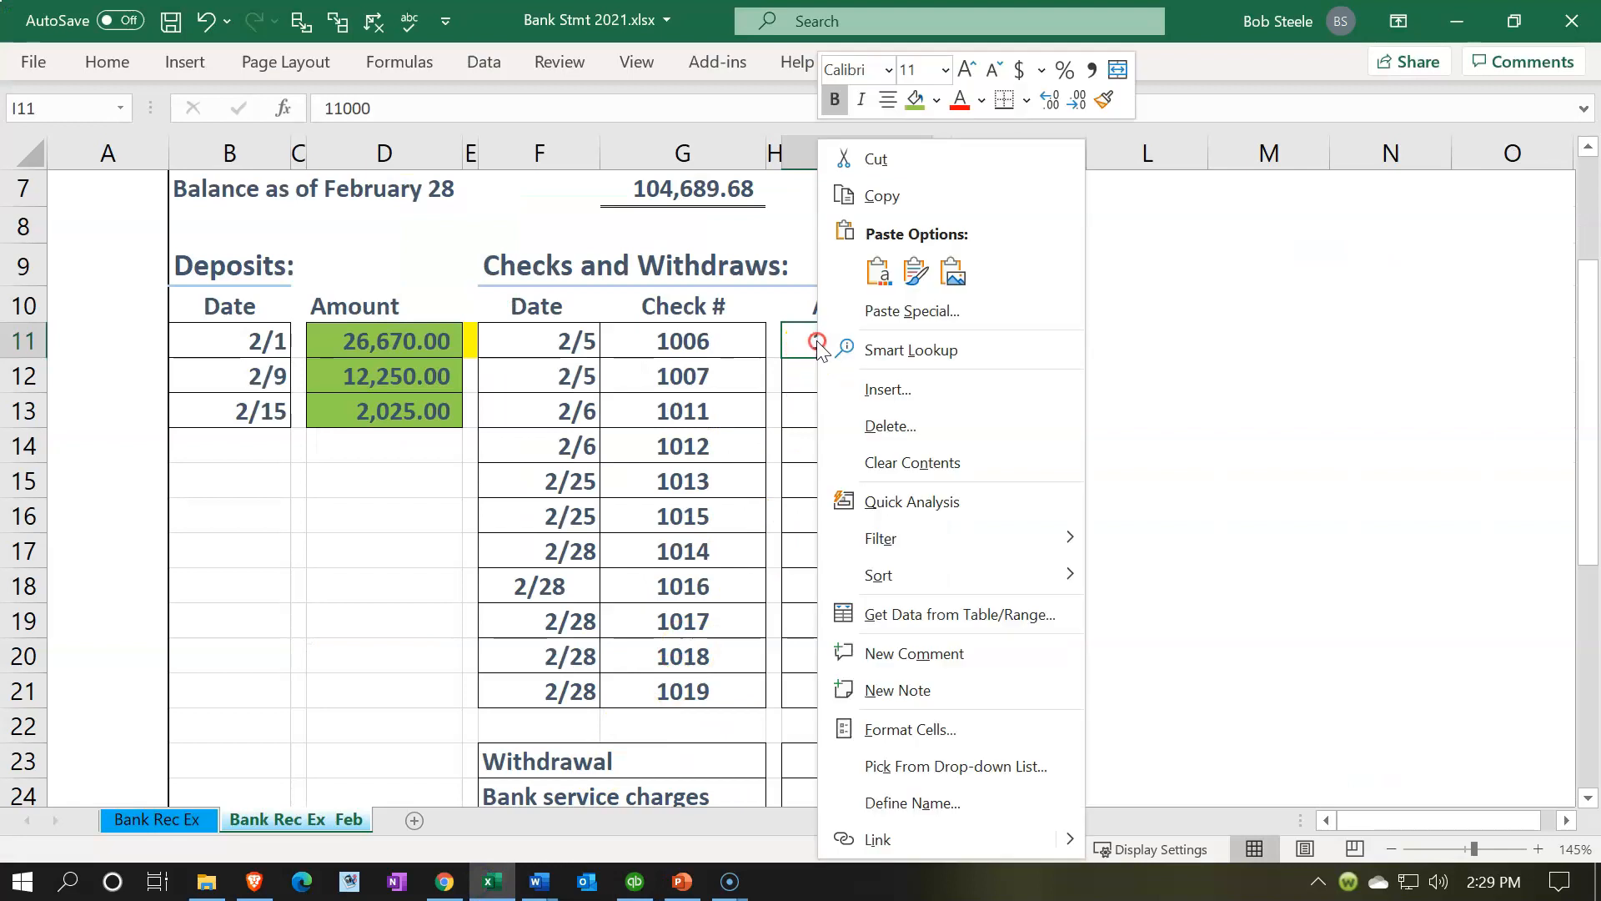
pyautogui.press('Escape')
pyautogui.click(915, 103)
pyautogui.moveTo(588, 342); pyautogui.dragTo(795, 331)
pyautogui.rightClick(795, 331)
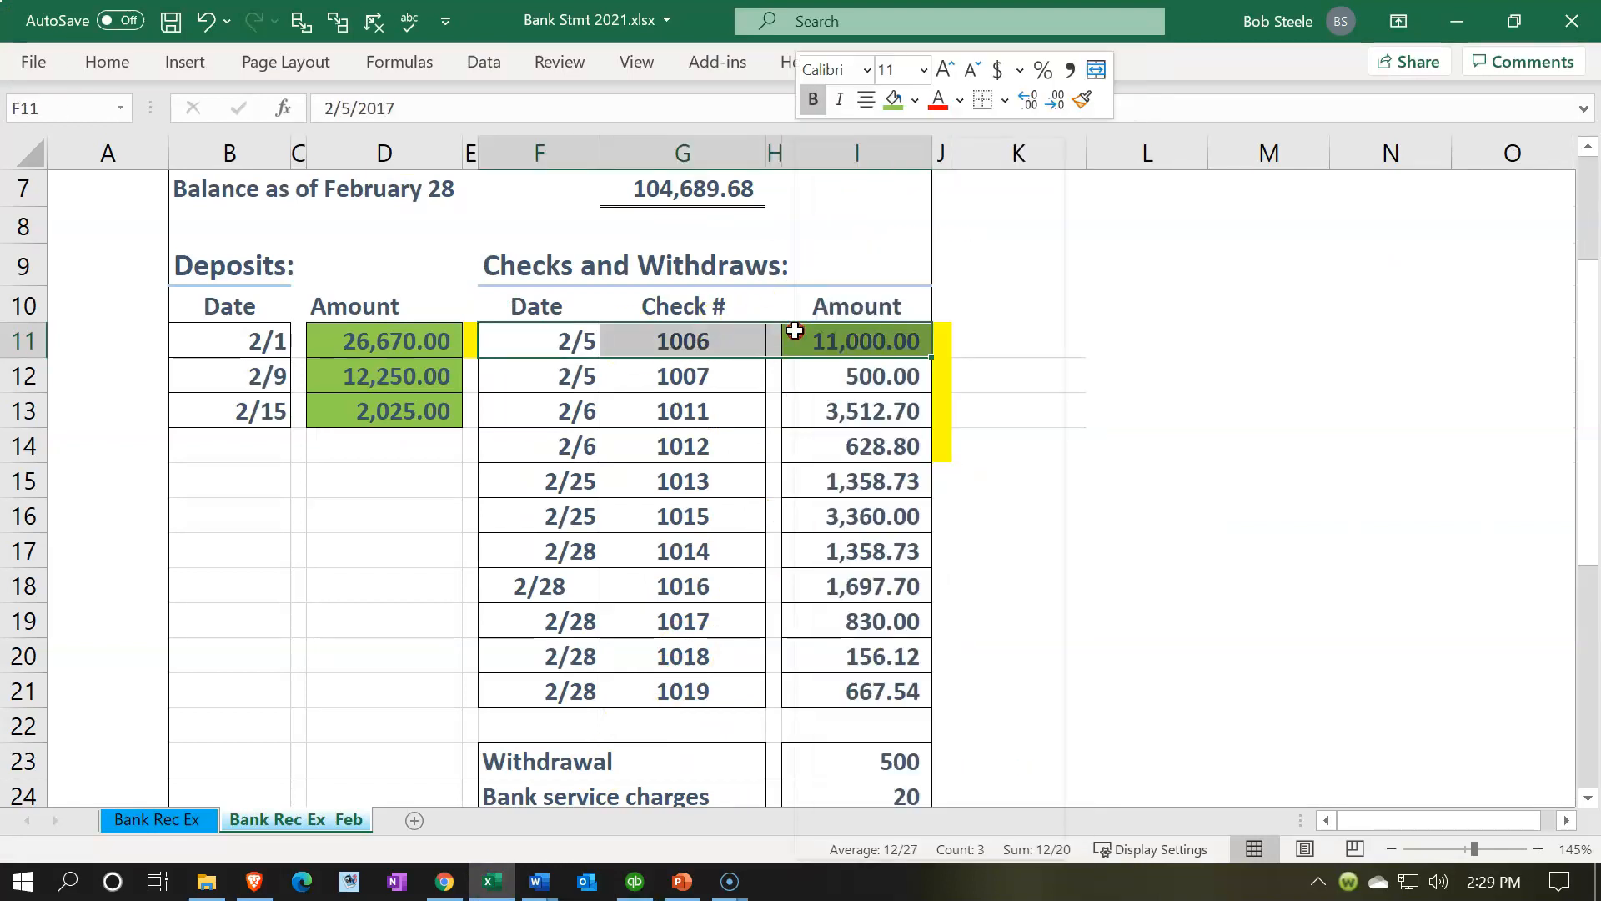
pyautogui.rightClick(859, 334)
pyautogui.click(957, 99)
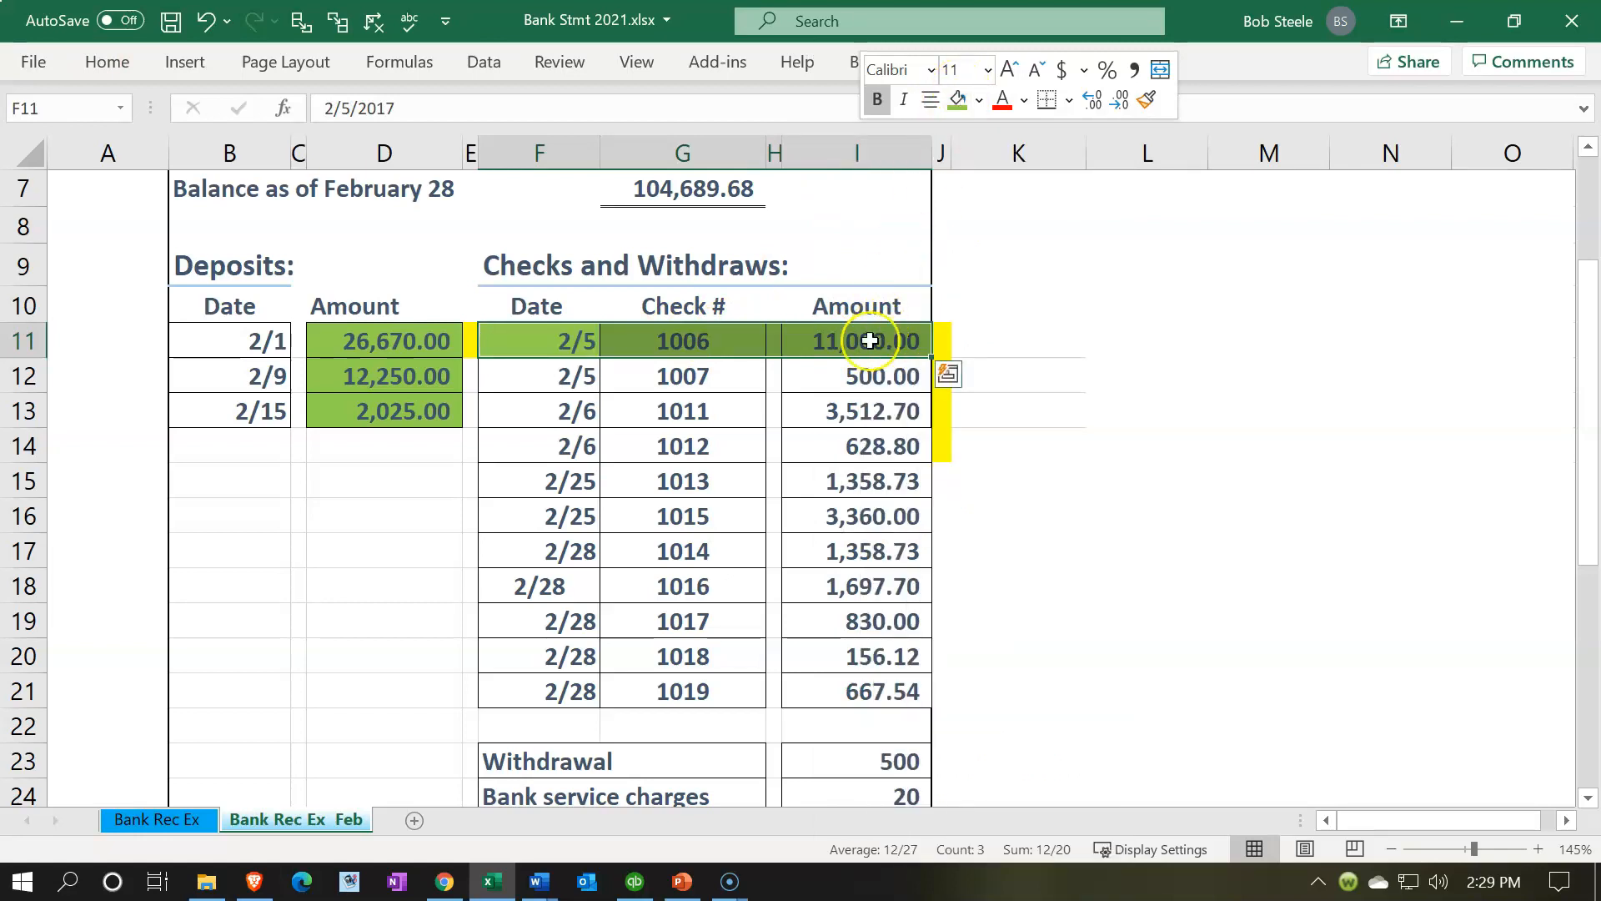
# Step: Mark check 1007 for 500.00 as cleared in the QuickBooks reconciliation, and shade its row F12:I12 green on the Excel statement
pyautogui.click(859, 376)
pyautogui.click(492, 880)
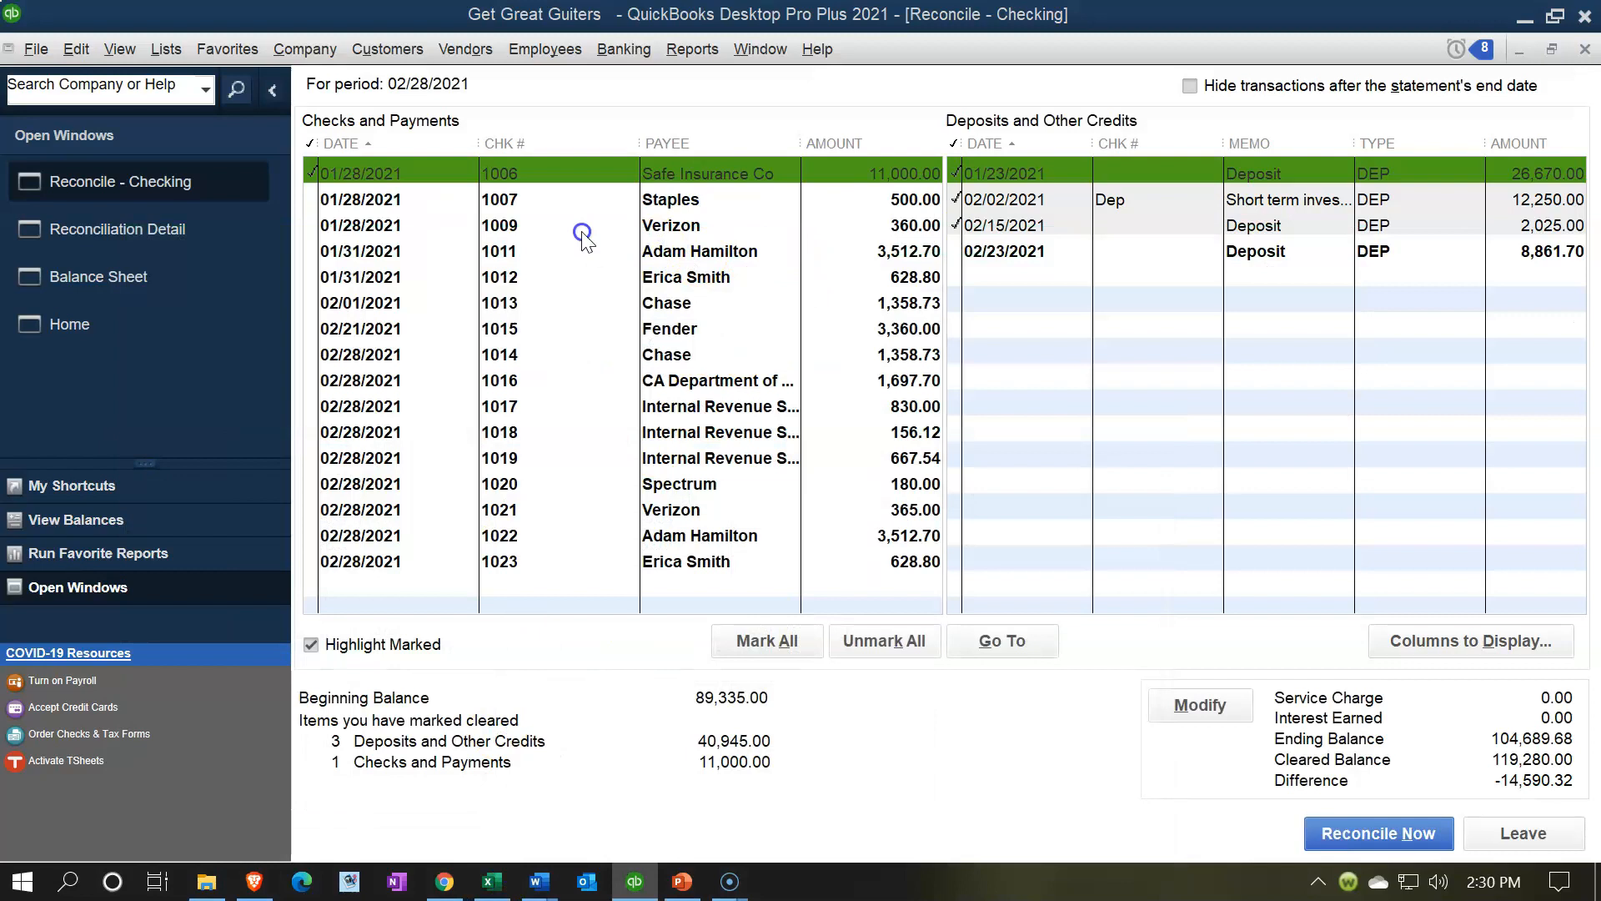
pyautogui.click(859, 198)
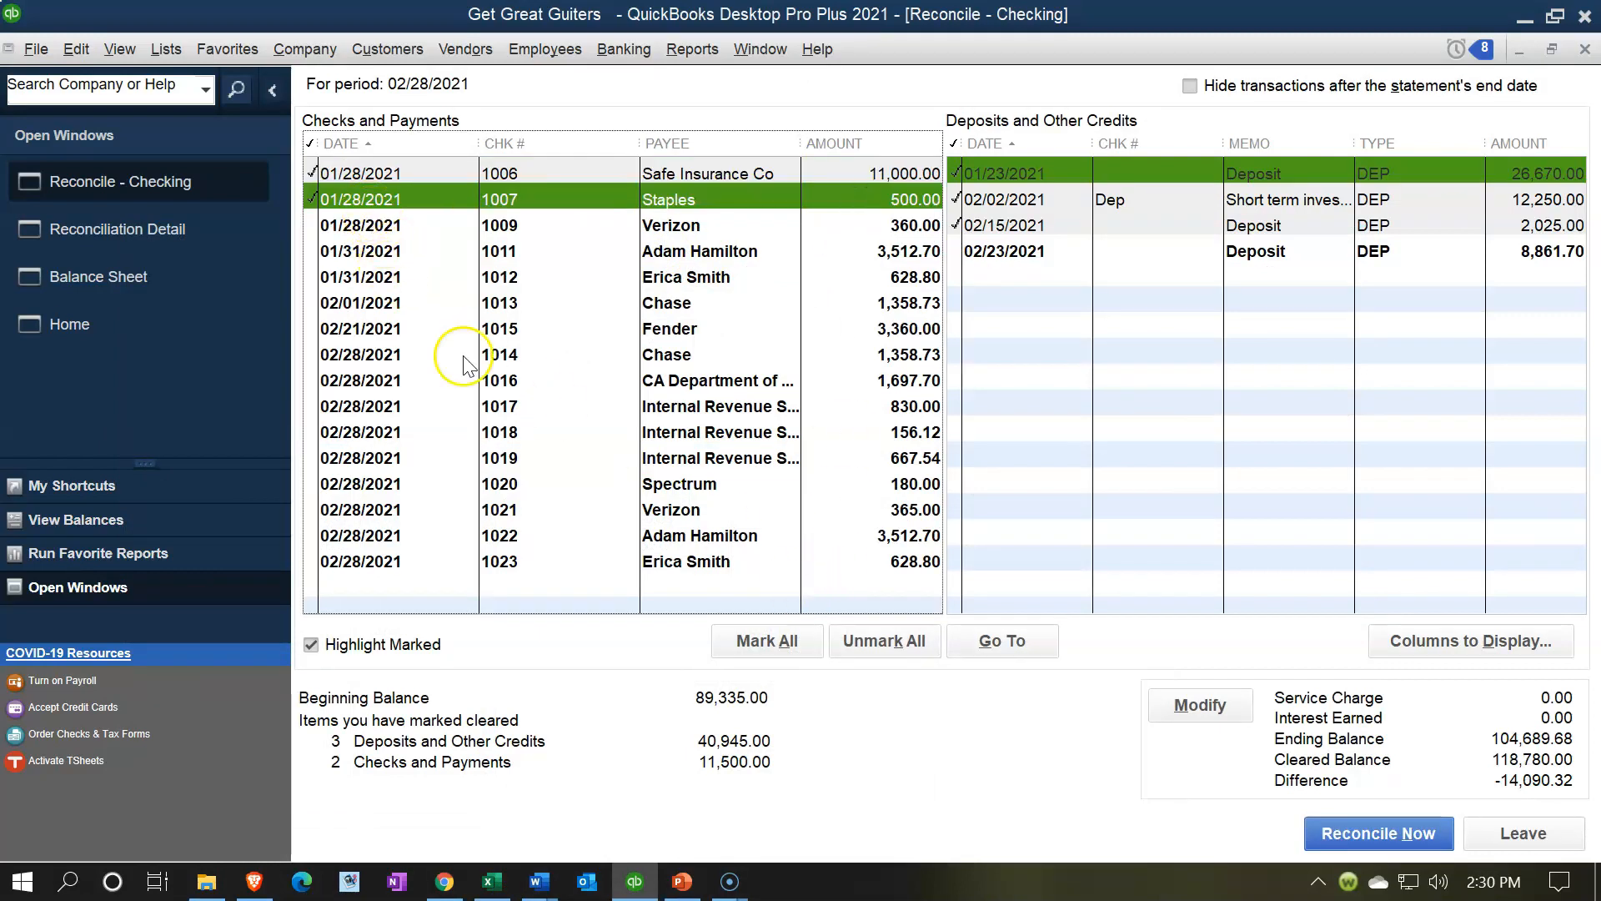
pyautogui.click(494, 883)
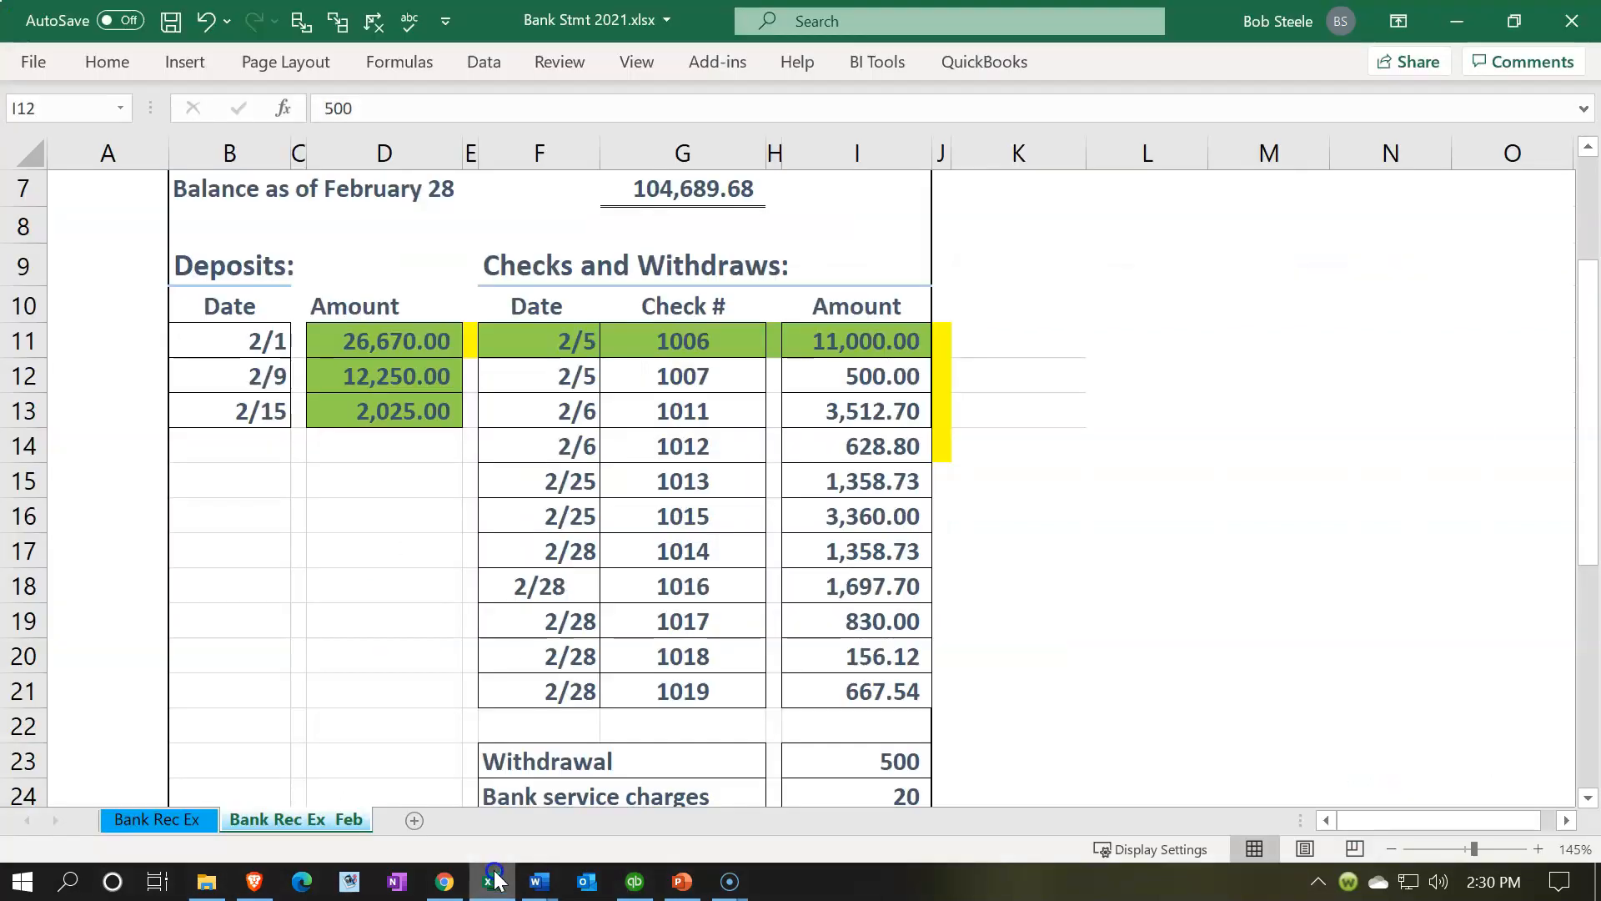
pyautogui.moveTo(583, 367); pyautogui.dragTo(819, 376)
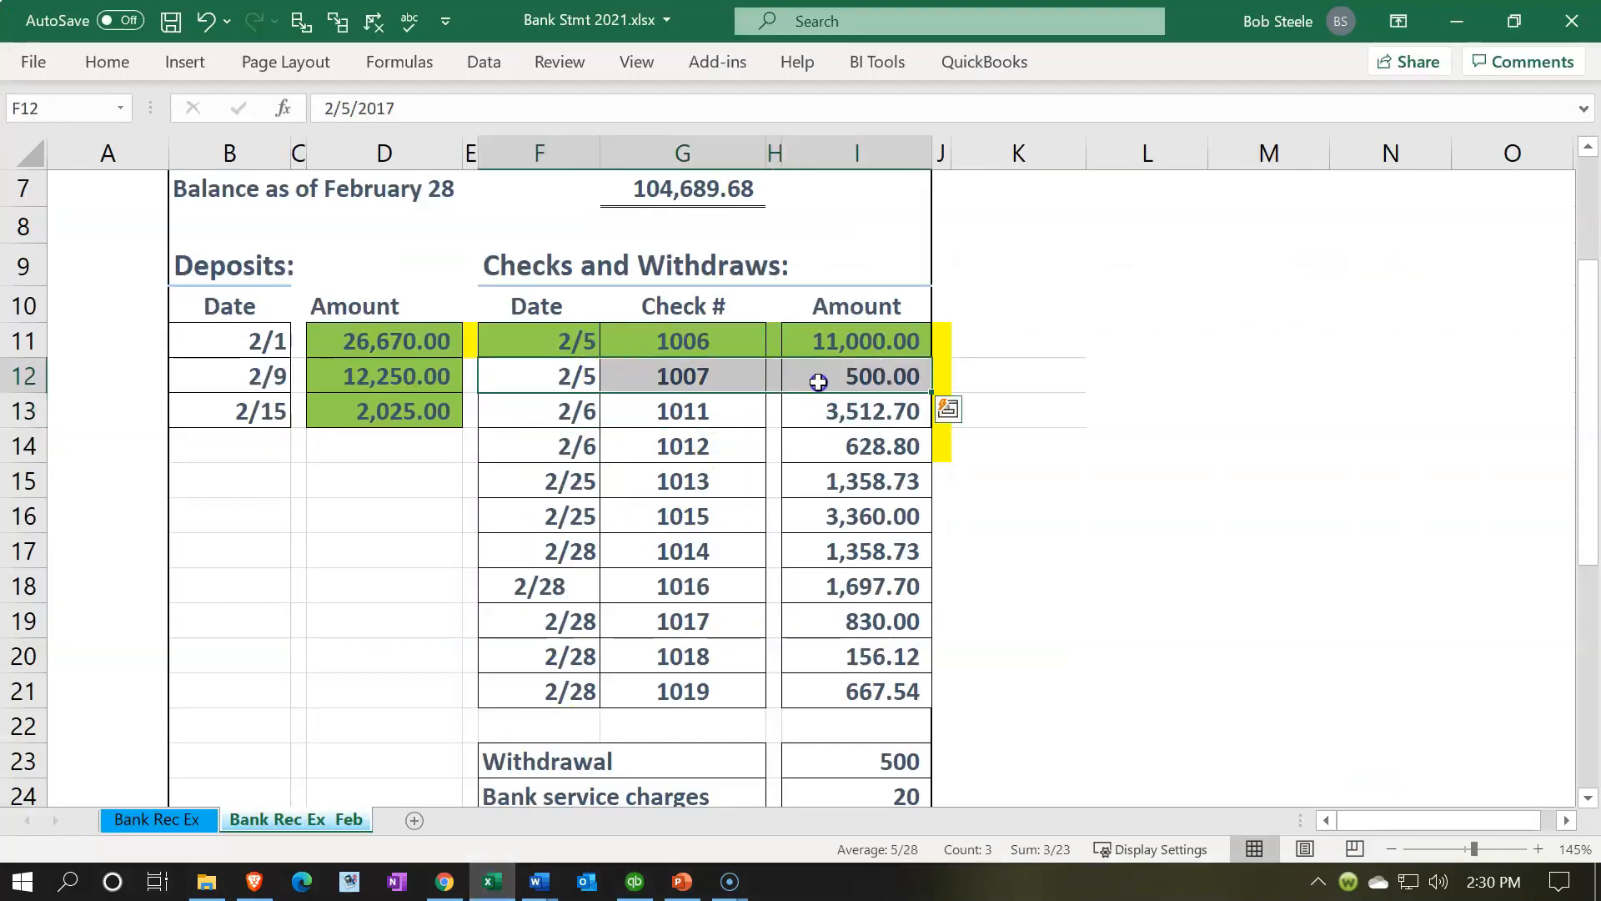
pyautogui.rightClick(819, 375)
pyautogui.click(914, 100)
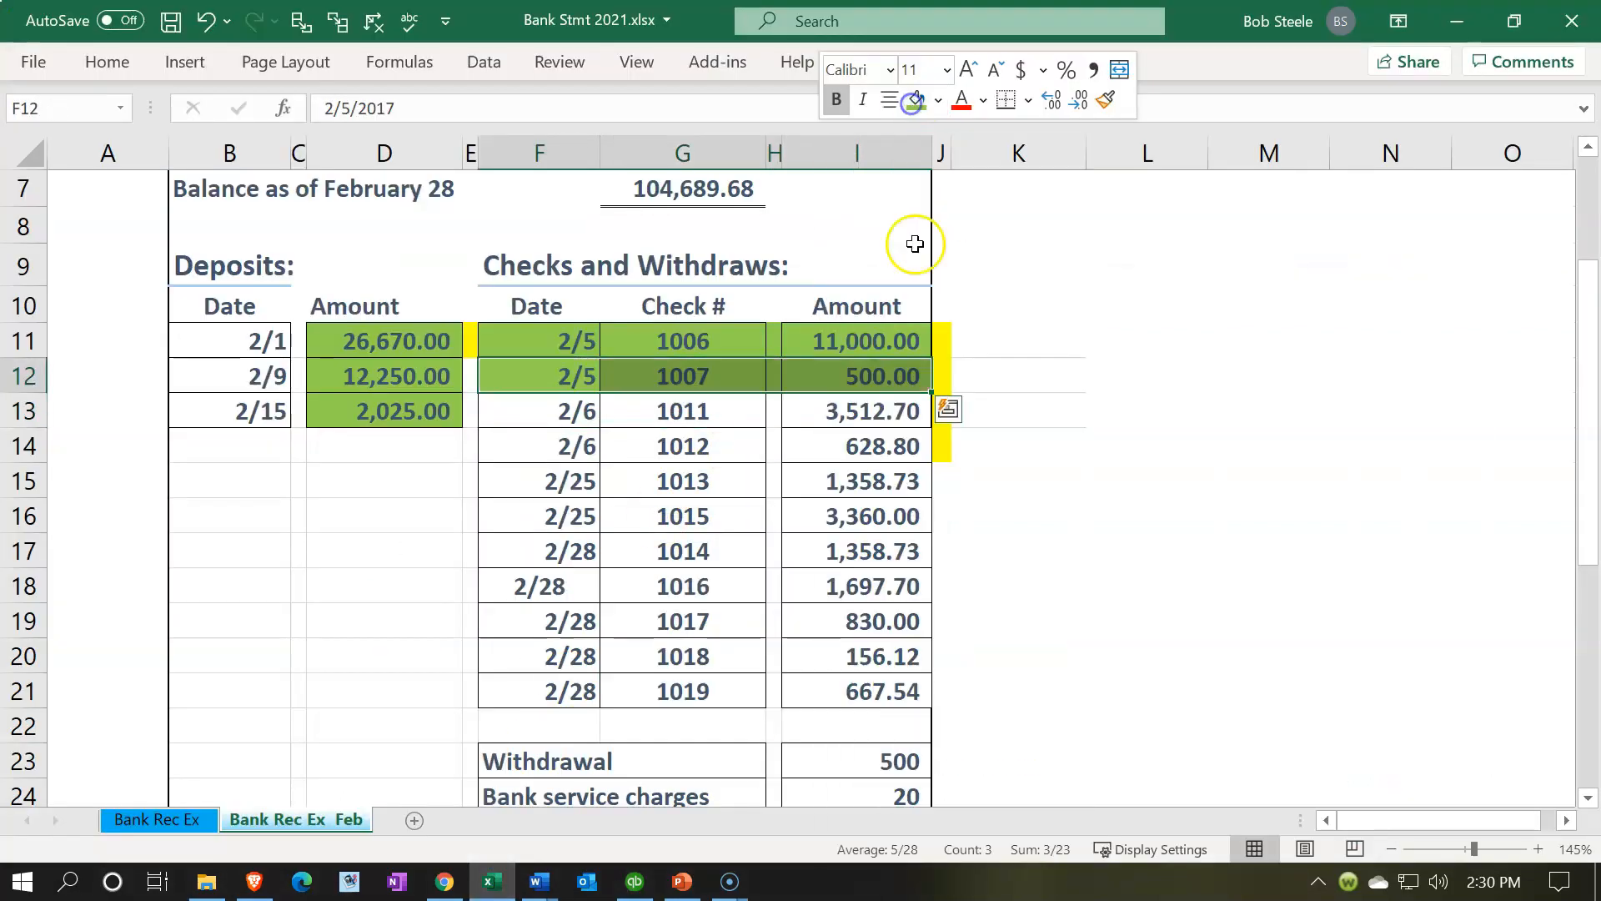
# Step: Mark check 1011 for 3,512.70 as cleared in QuickBooks, and shade its row F13:I13 green on the Excel statement
pyautogui.click(827, 411)
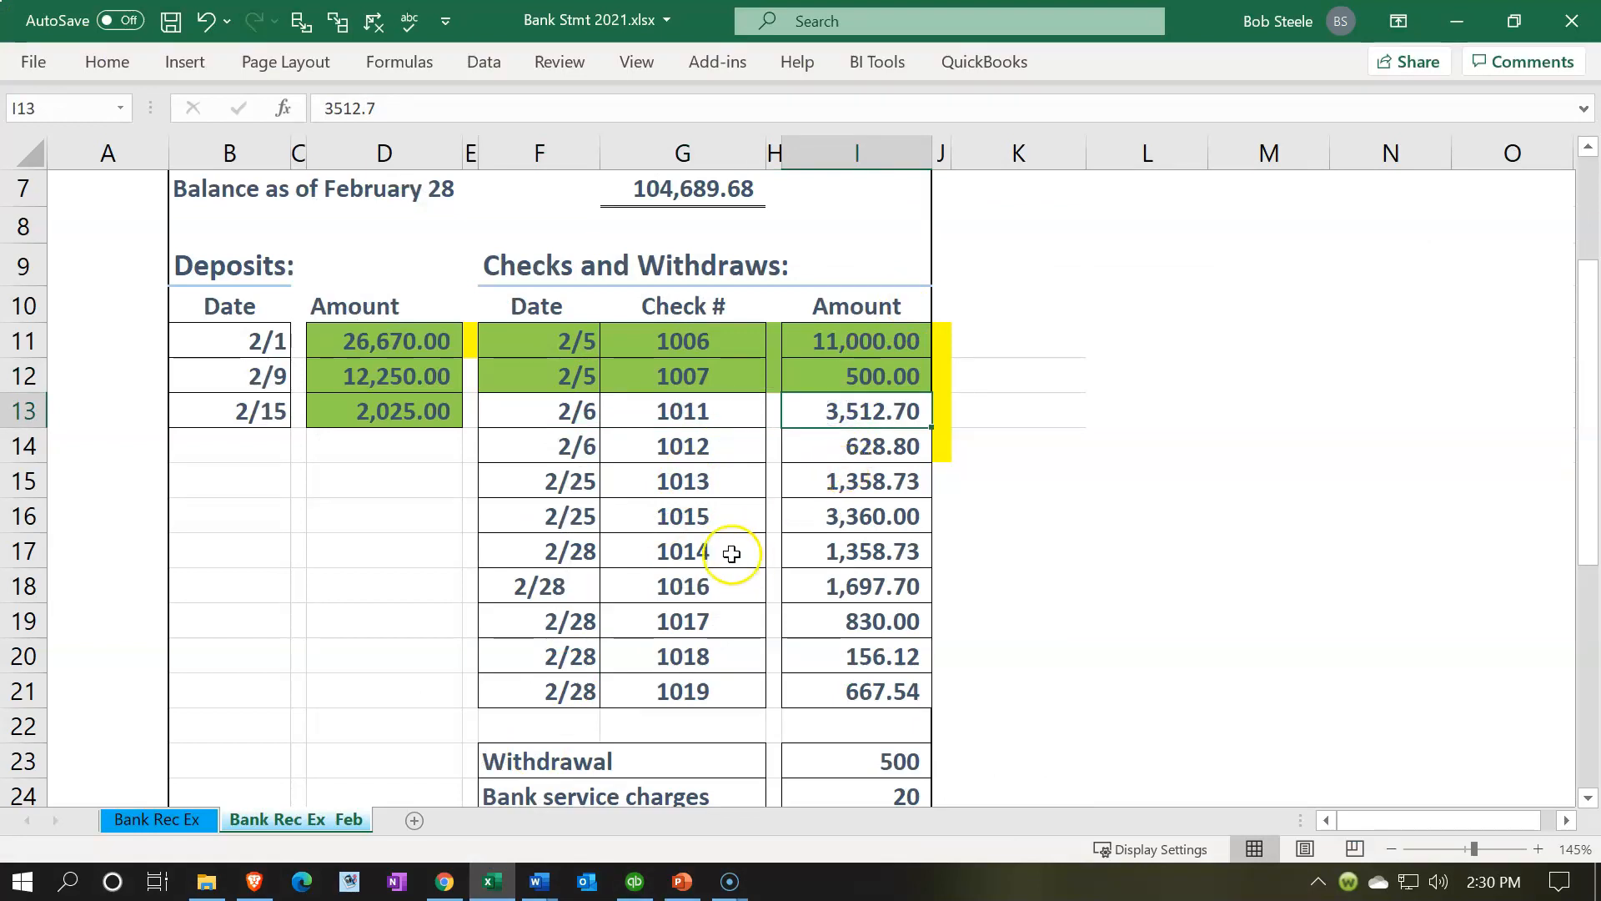
pyautogui.click(492, 888)
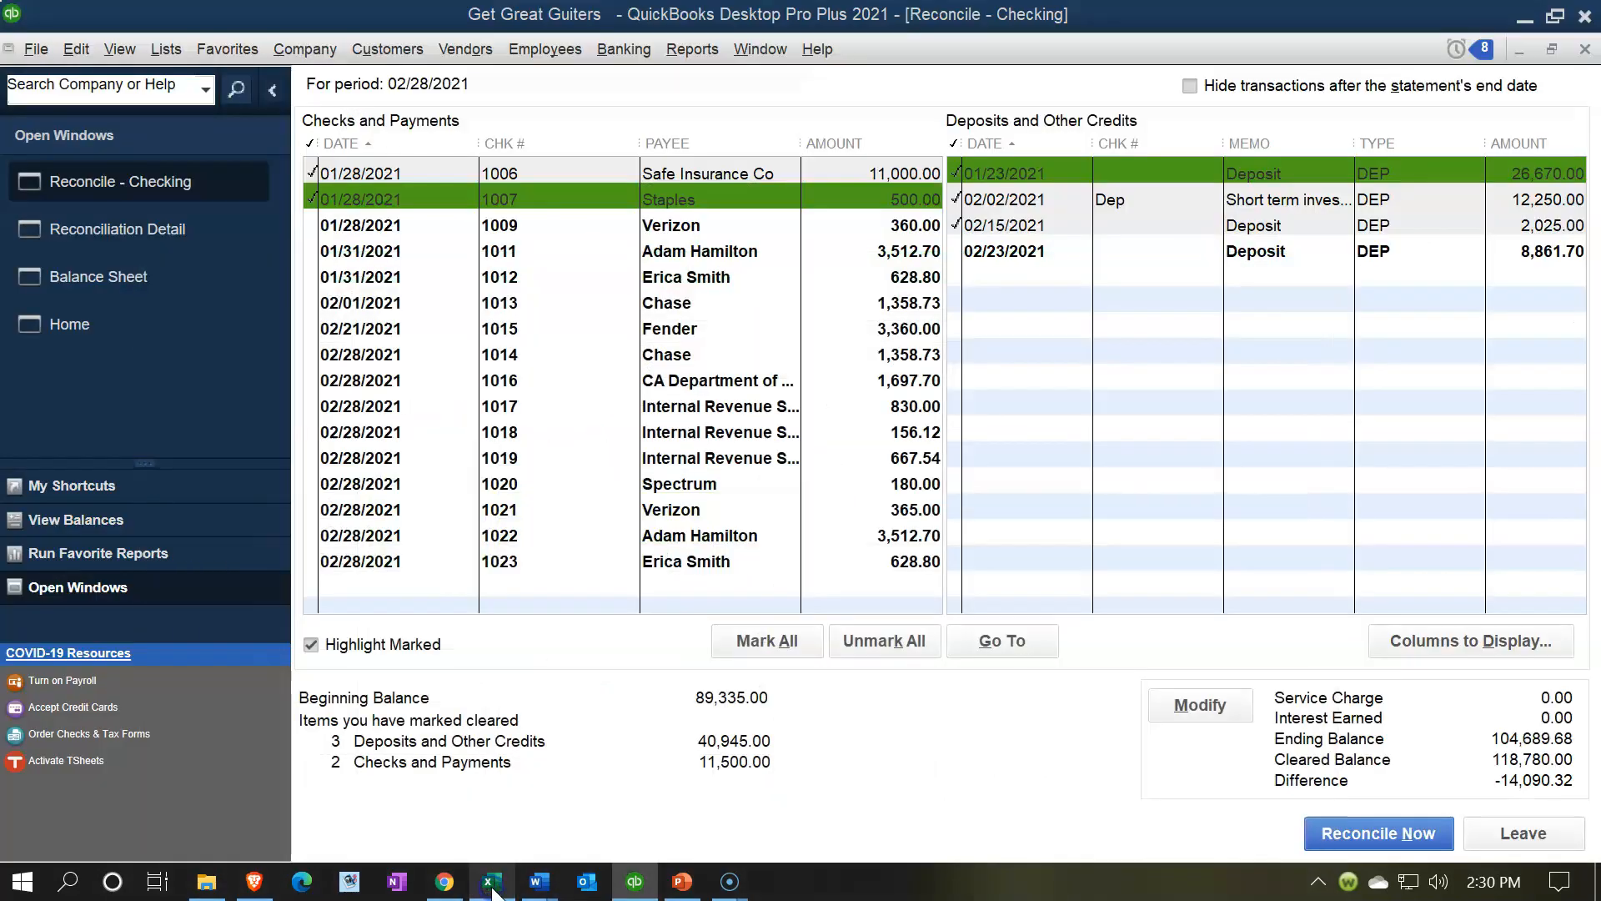
pyautogui.click(889, 251)
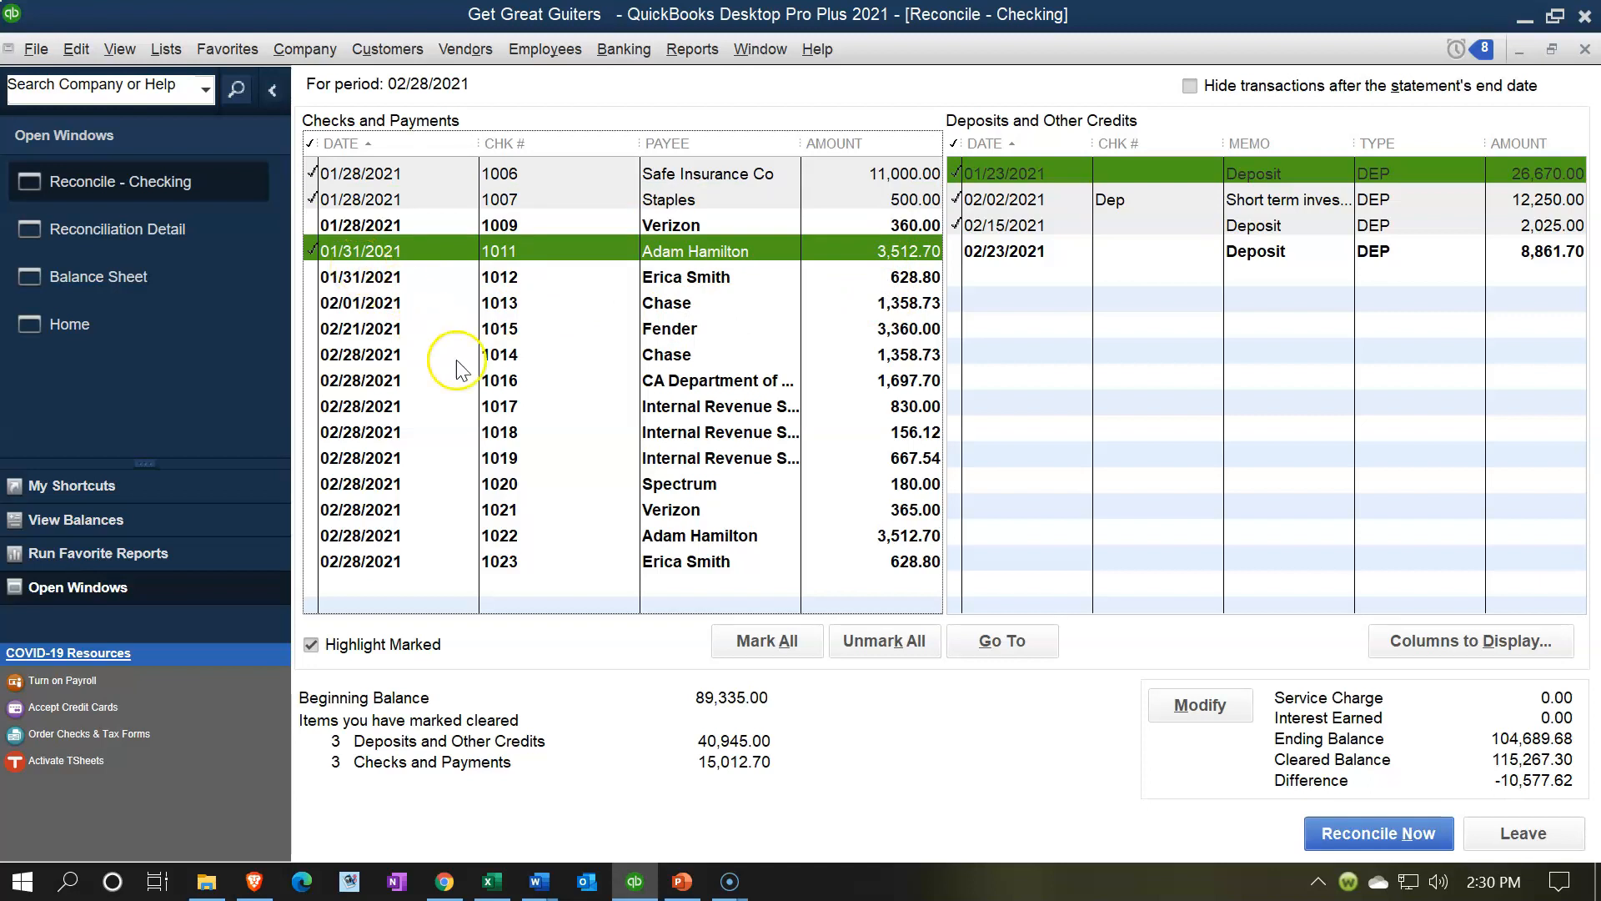
pyautogui.click(493, 884)
pyautogui.moveTo(538, 408); pyautogui.dragTo(869, 403)
pyautogui.rightClick(863, 408)
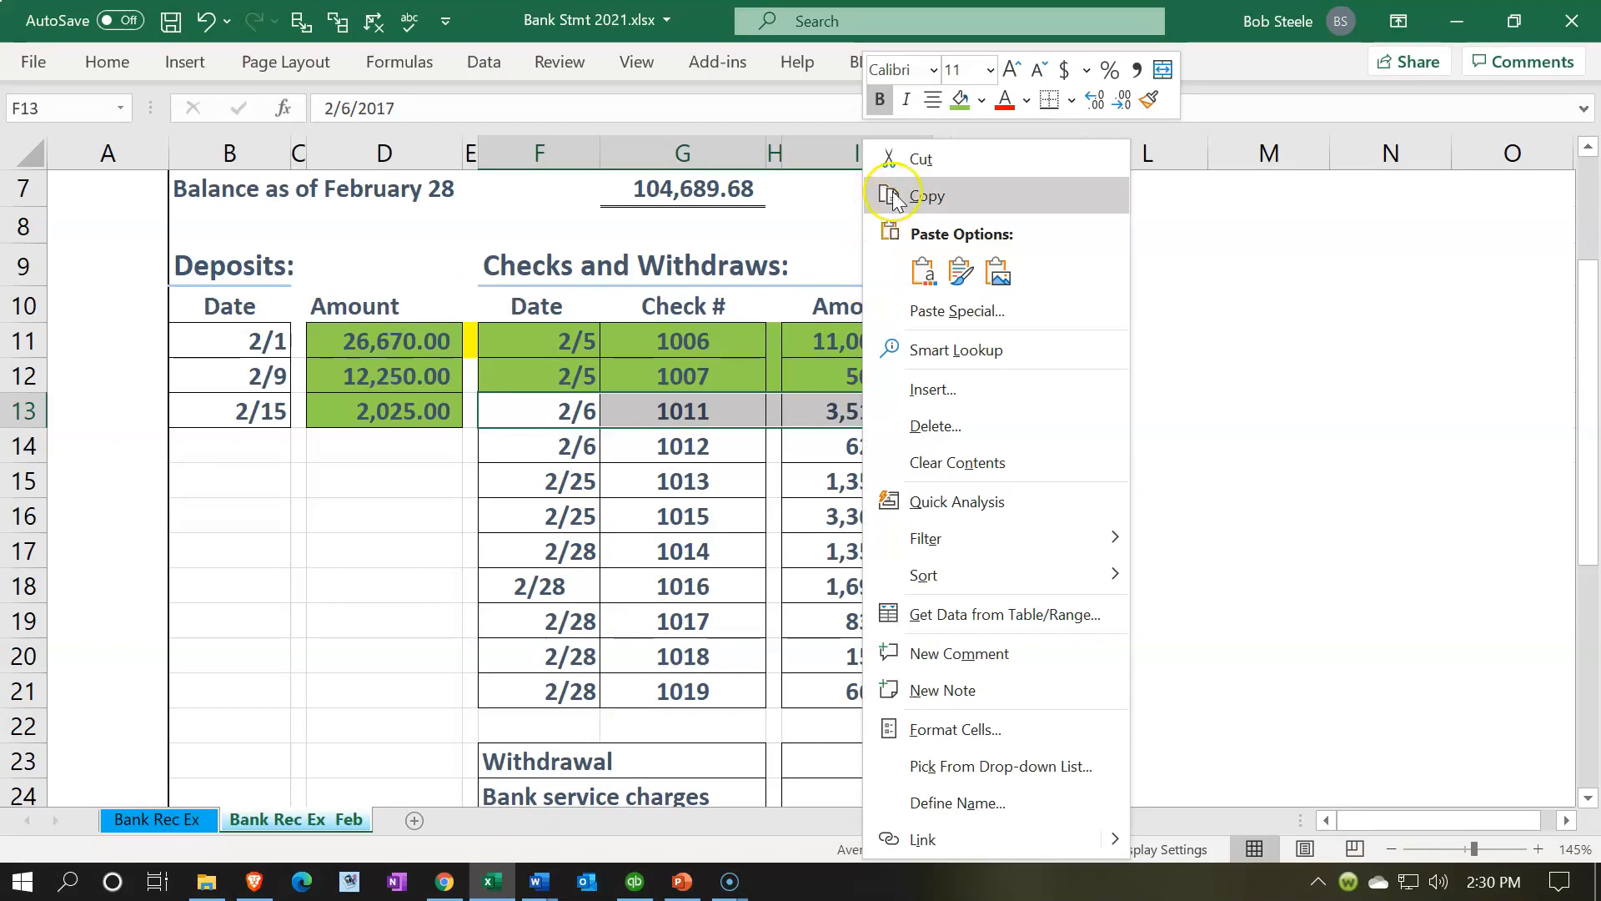
pyautogui.click(959, 99)
# Step: Mark check 1012 for 628.80 as cleared in QuickBooks, and shade its row F14:I14 green on the Excel statement
pyautogui.click(856, 457)
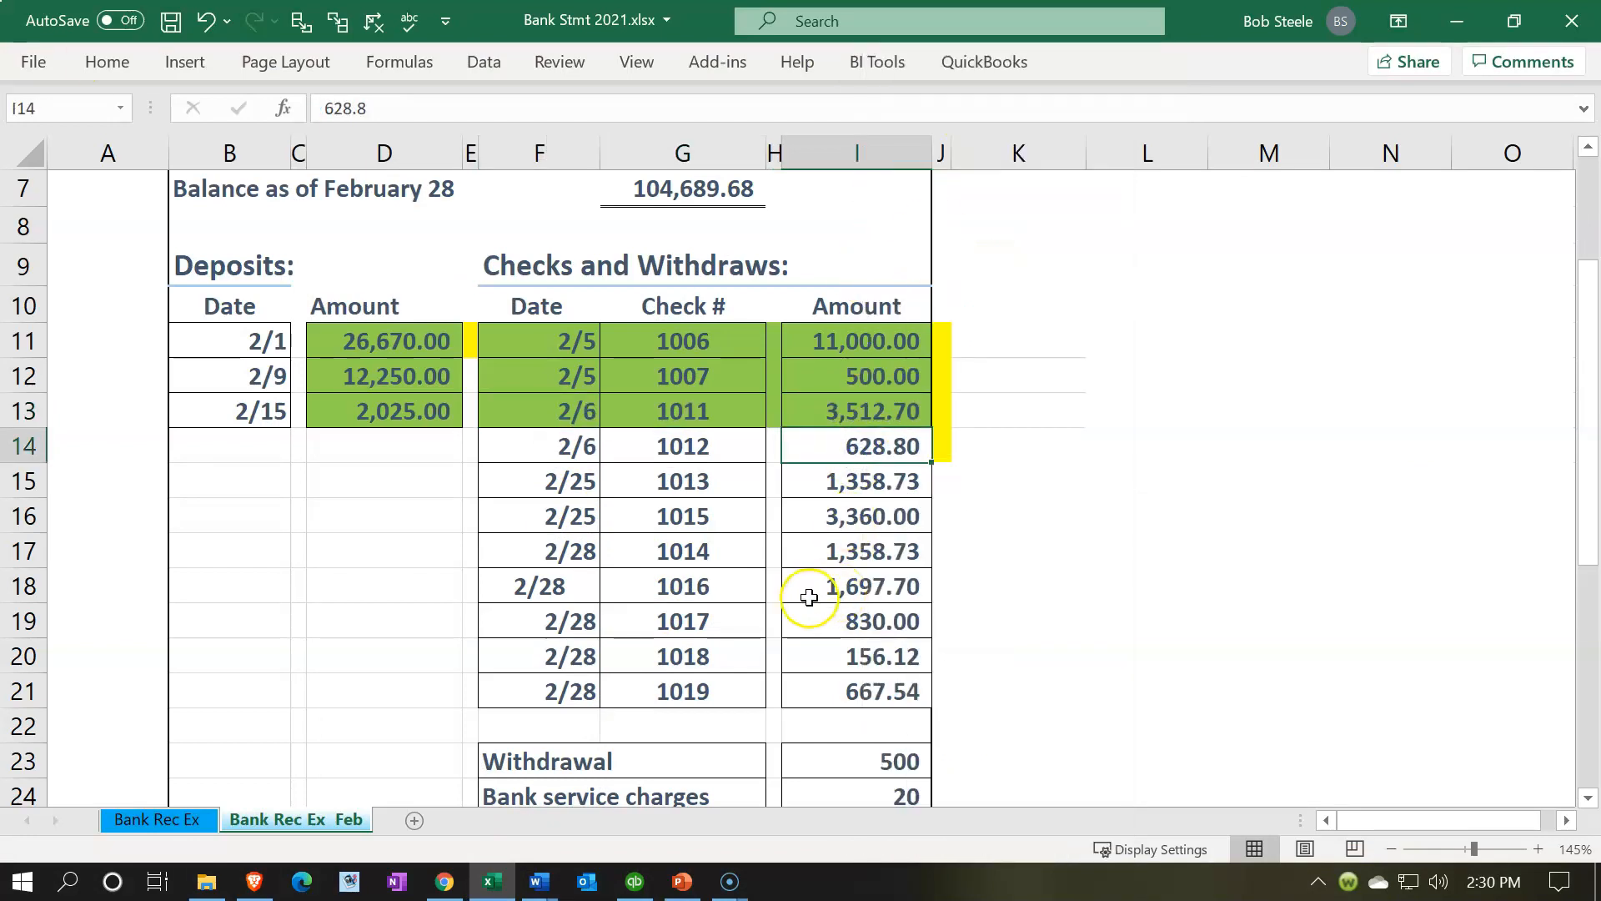
pyautogui.click(501, 881)
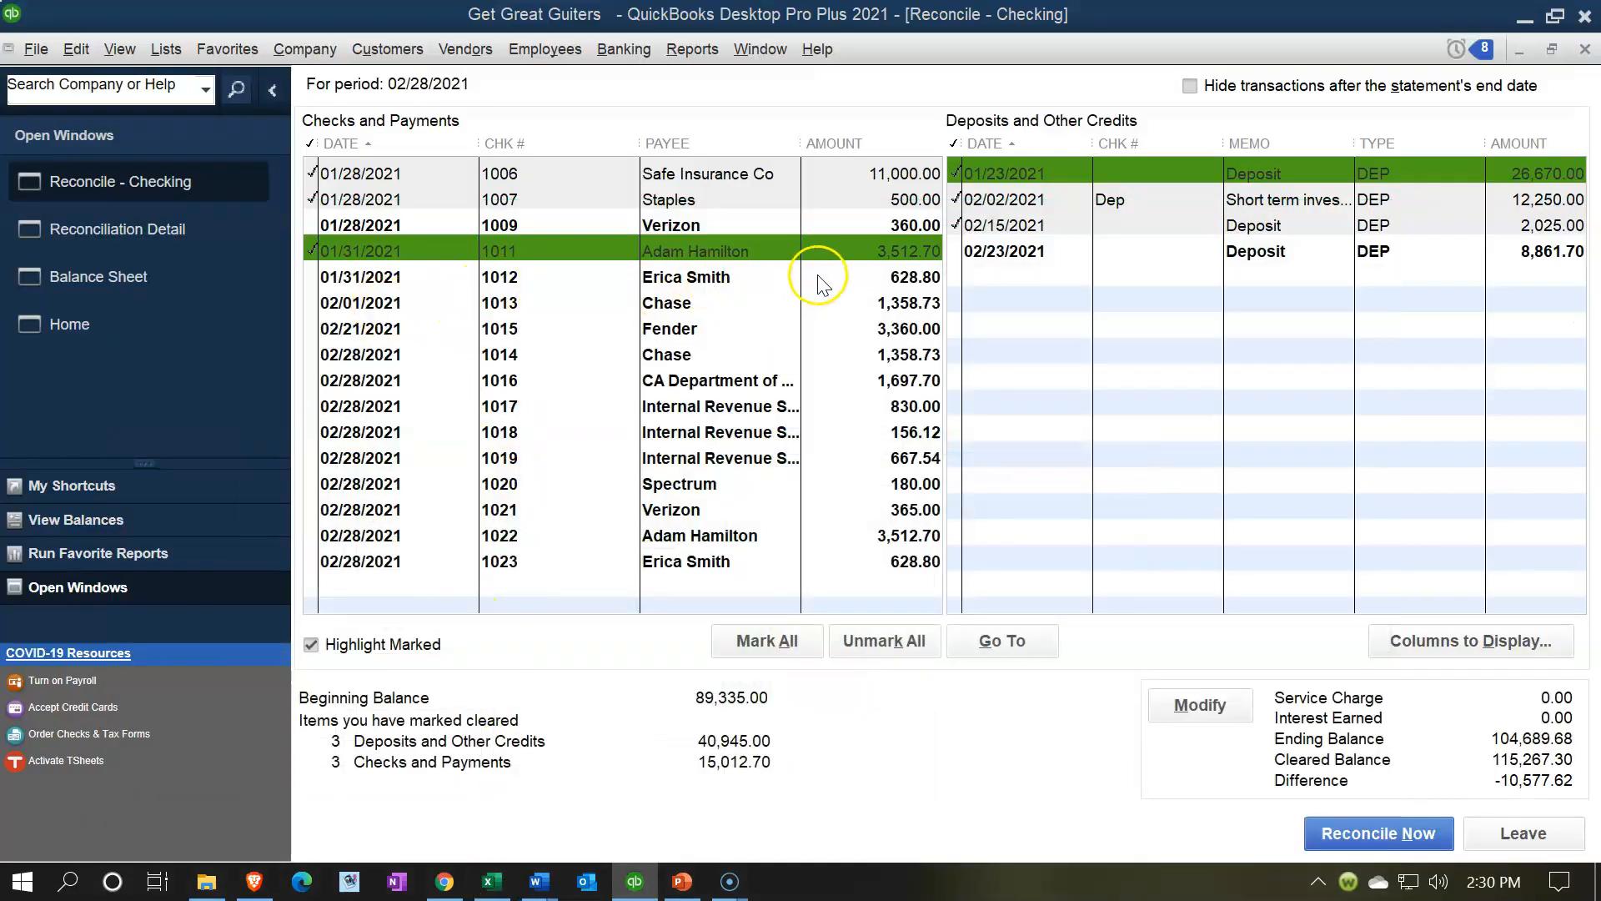
pyautogui.click(867, 277)
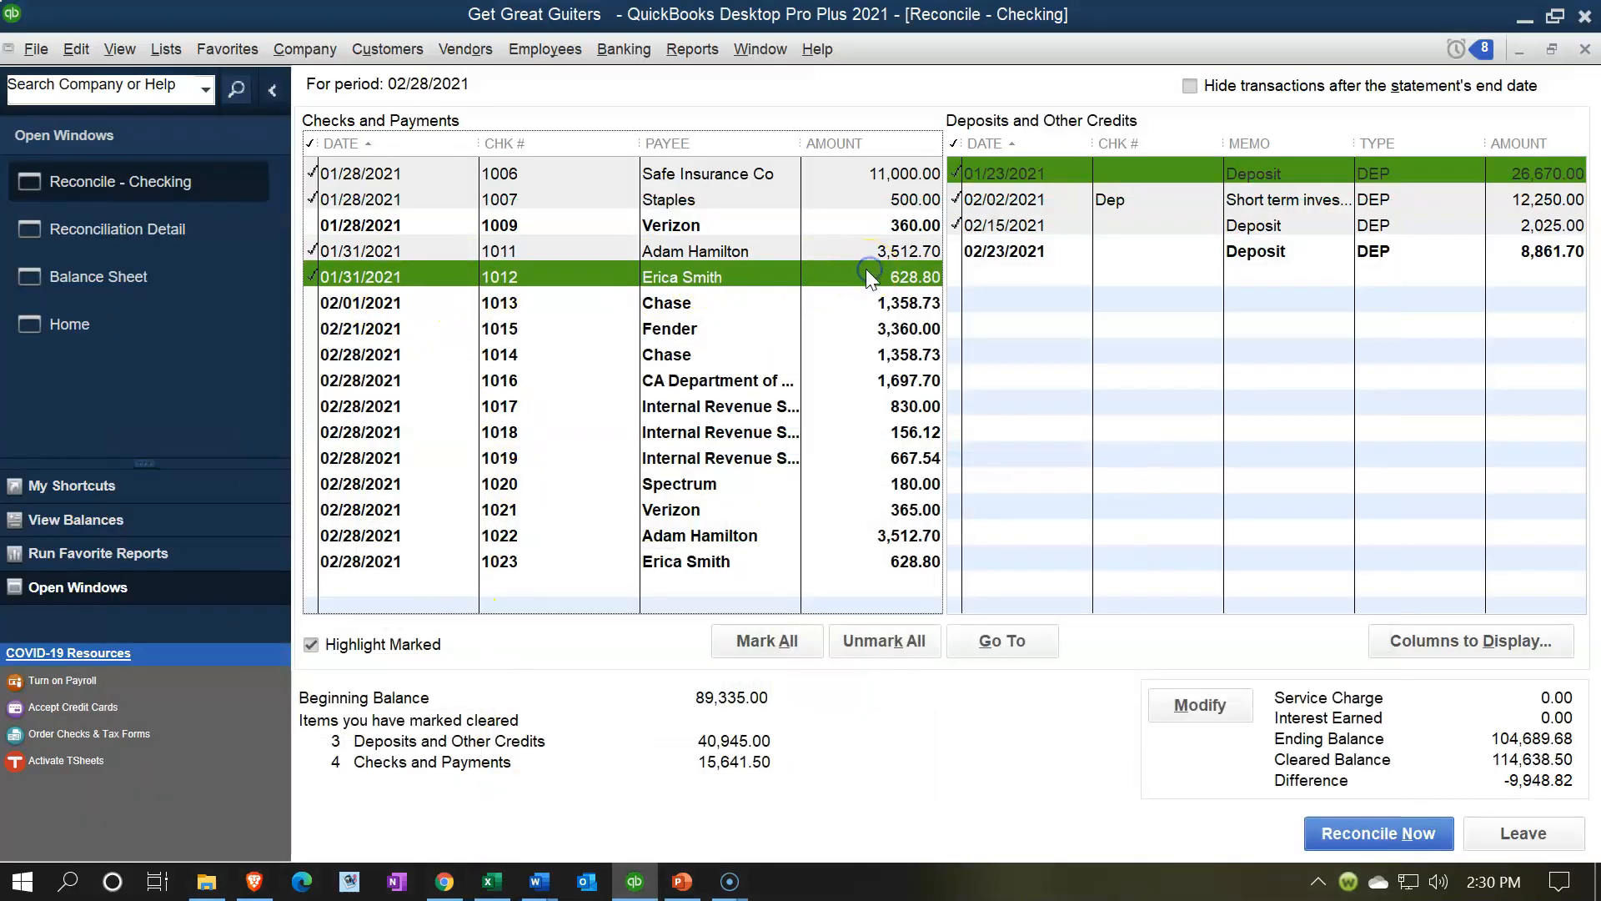
pyautogui.click(492, 882)
pyautogui.moveTo(583, 448); pyautogui.dragTo(815, 432)
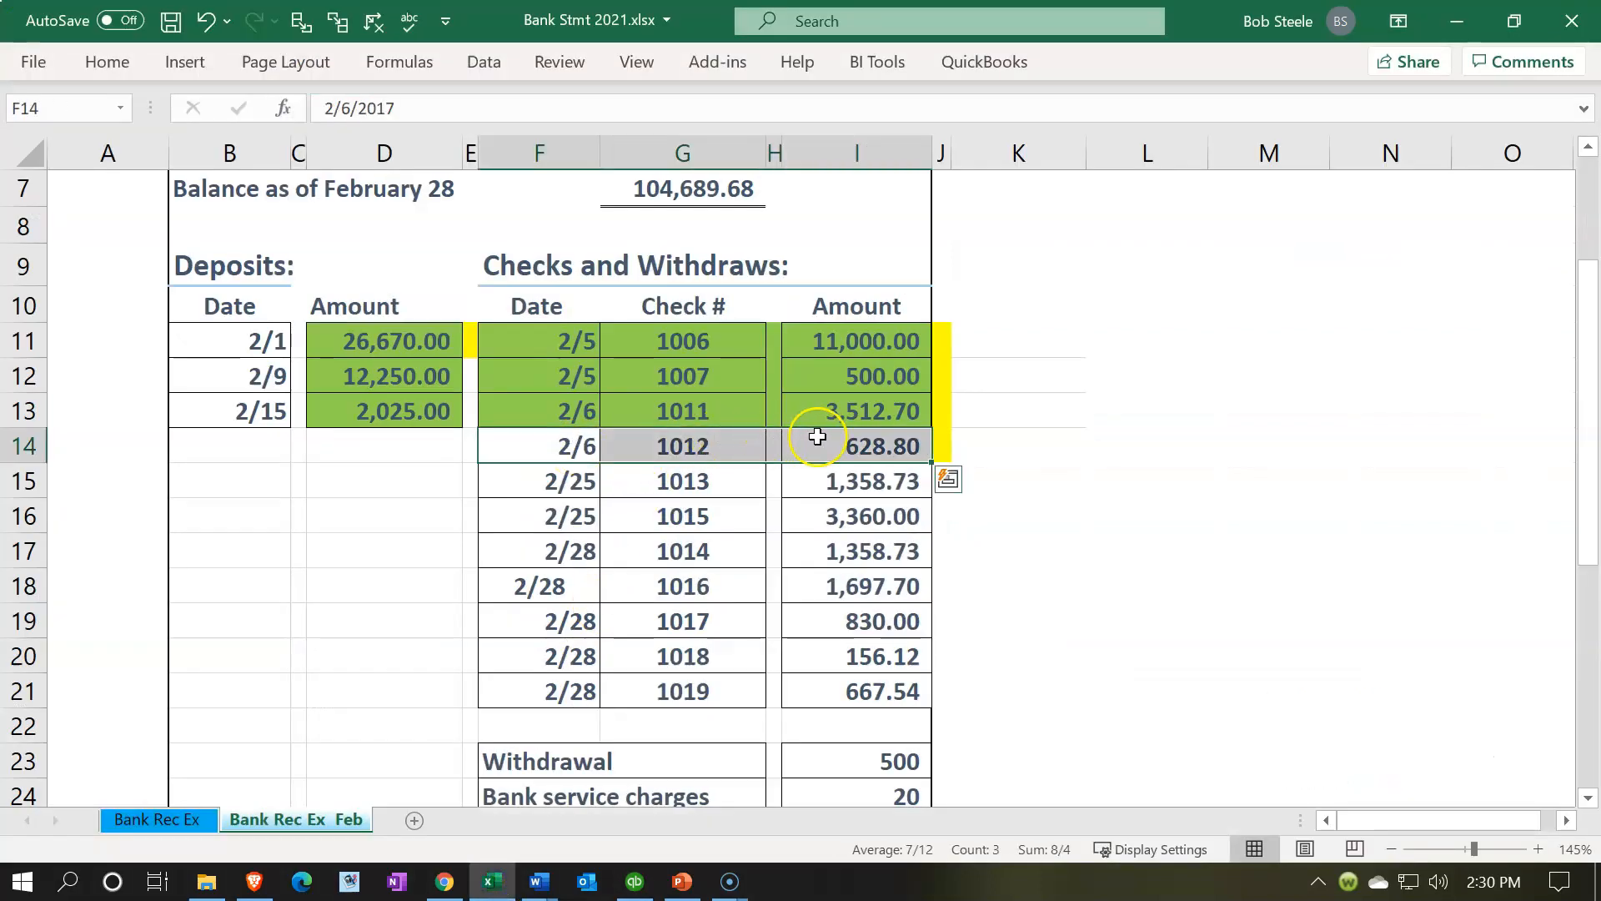
pyautogui.rightClick(817, 436)
pyautogui.click(915, 99)
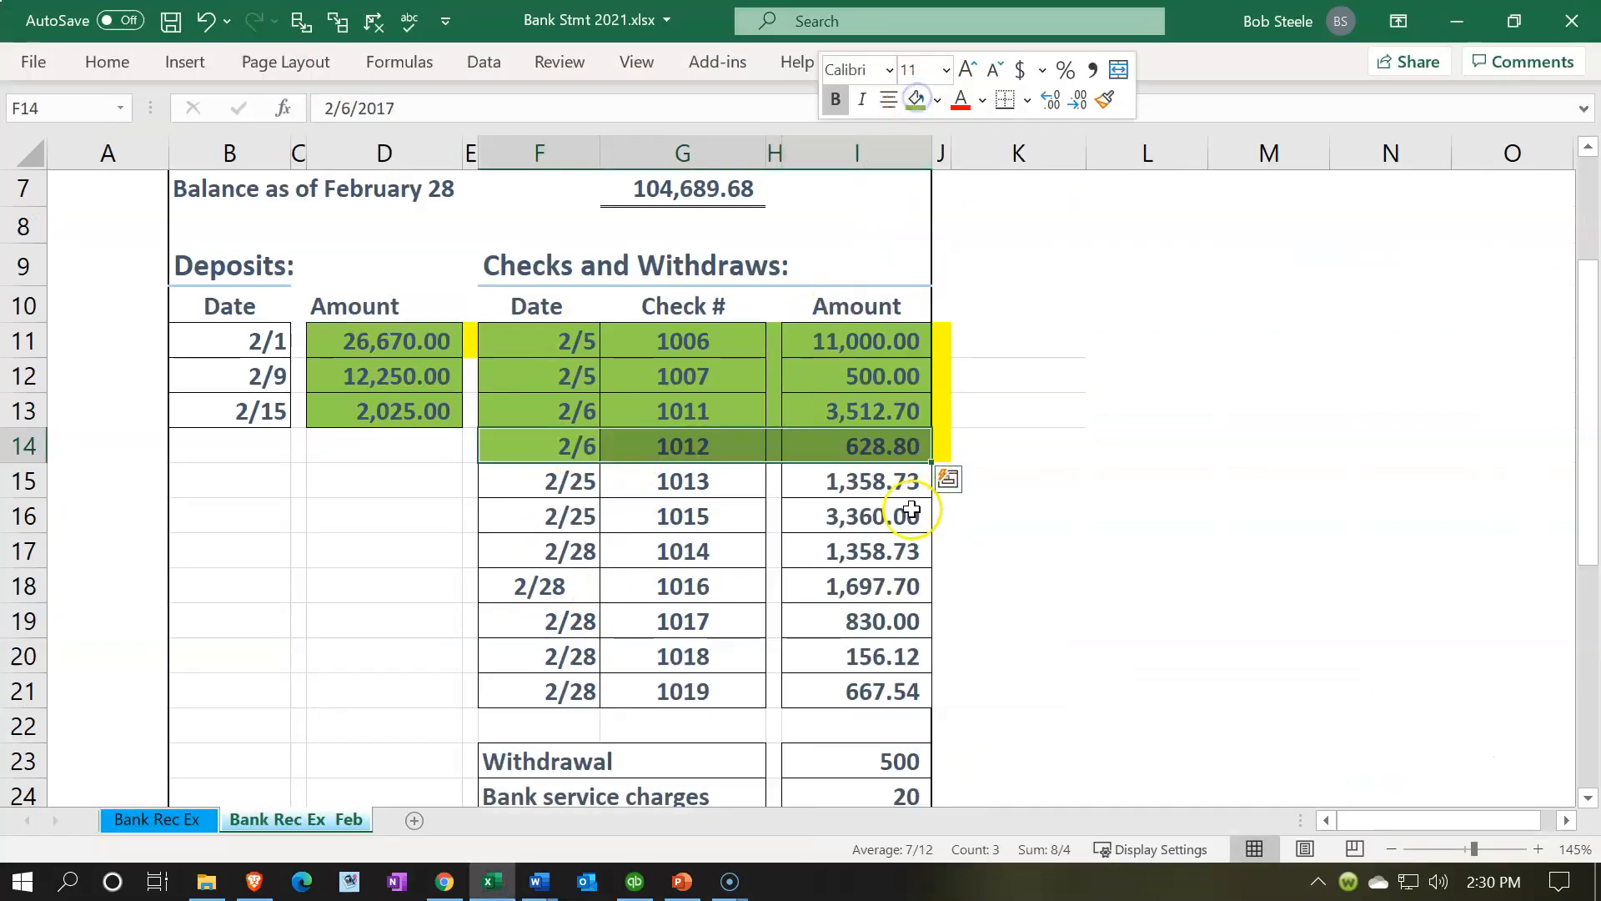
# Step: Mark check 1013 for 1,358.73 as cleared in QuickBooks, and shade its row F15:I15 green on the Excel statement
pyautogui.click(871, 484)
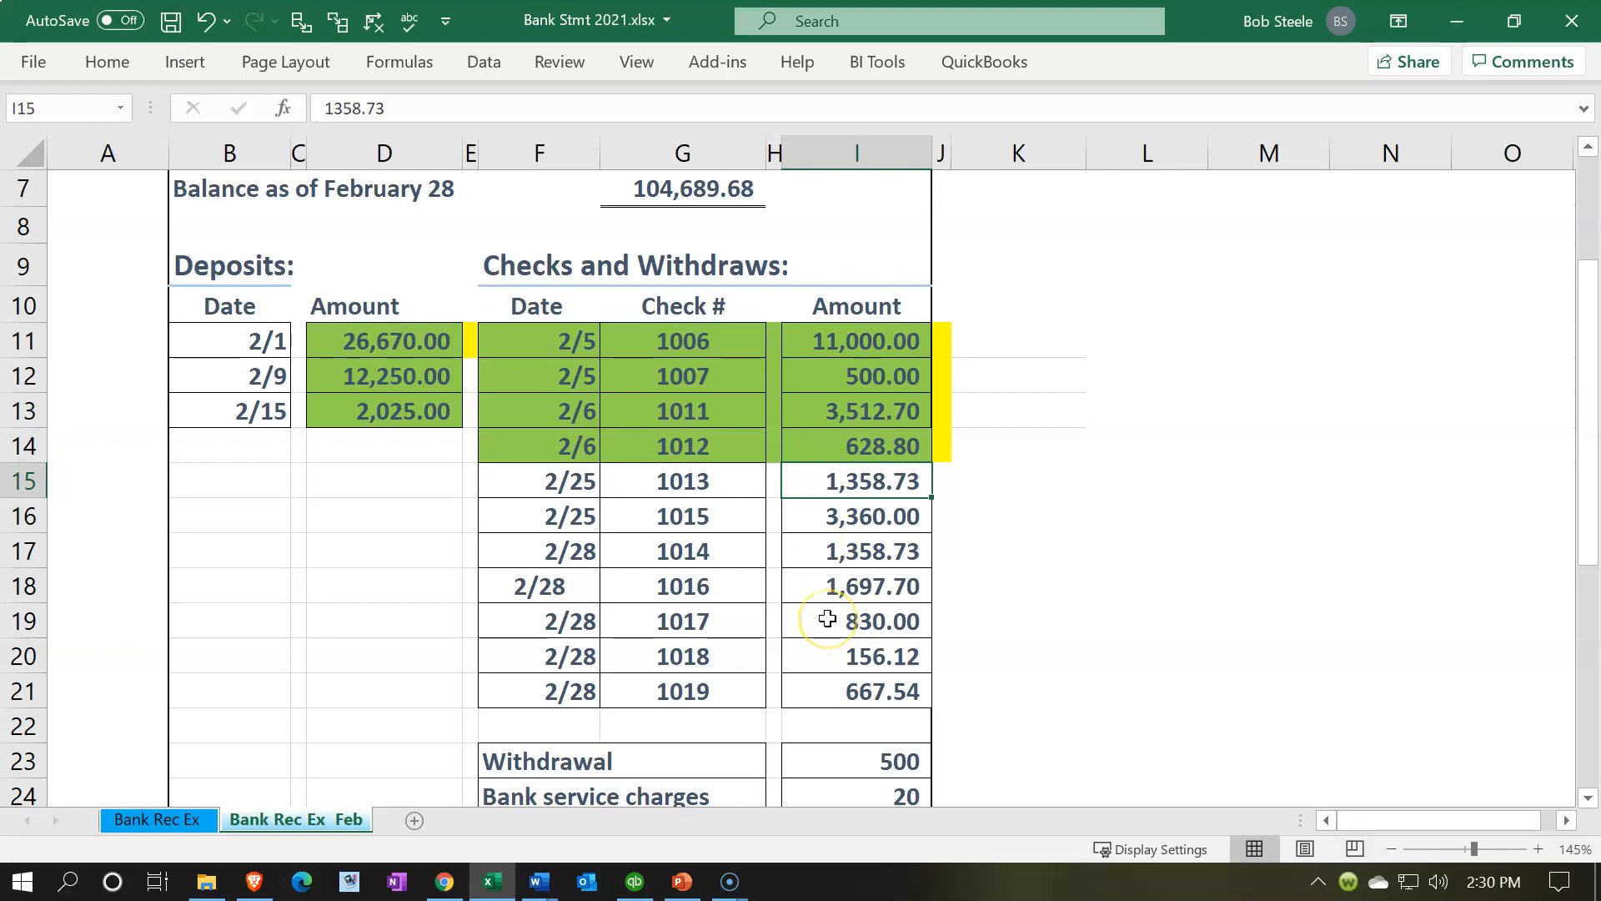
pyautogui.click(496, 880)
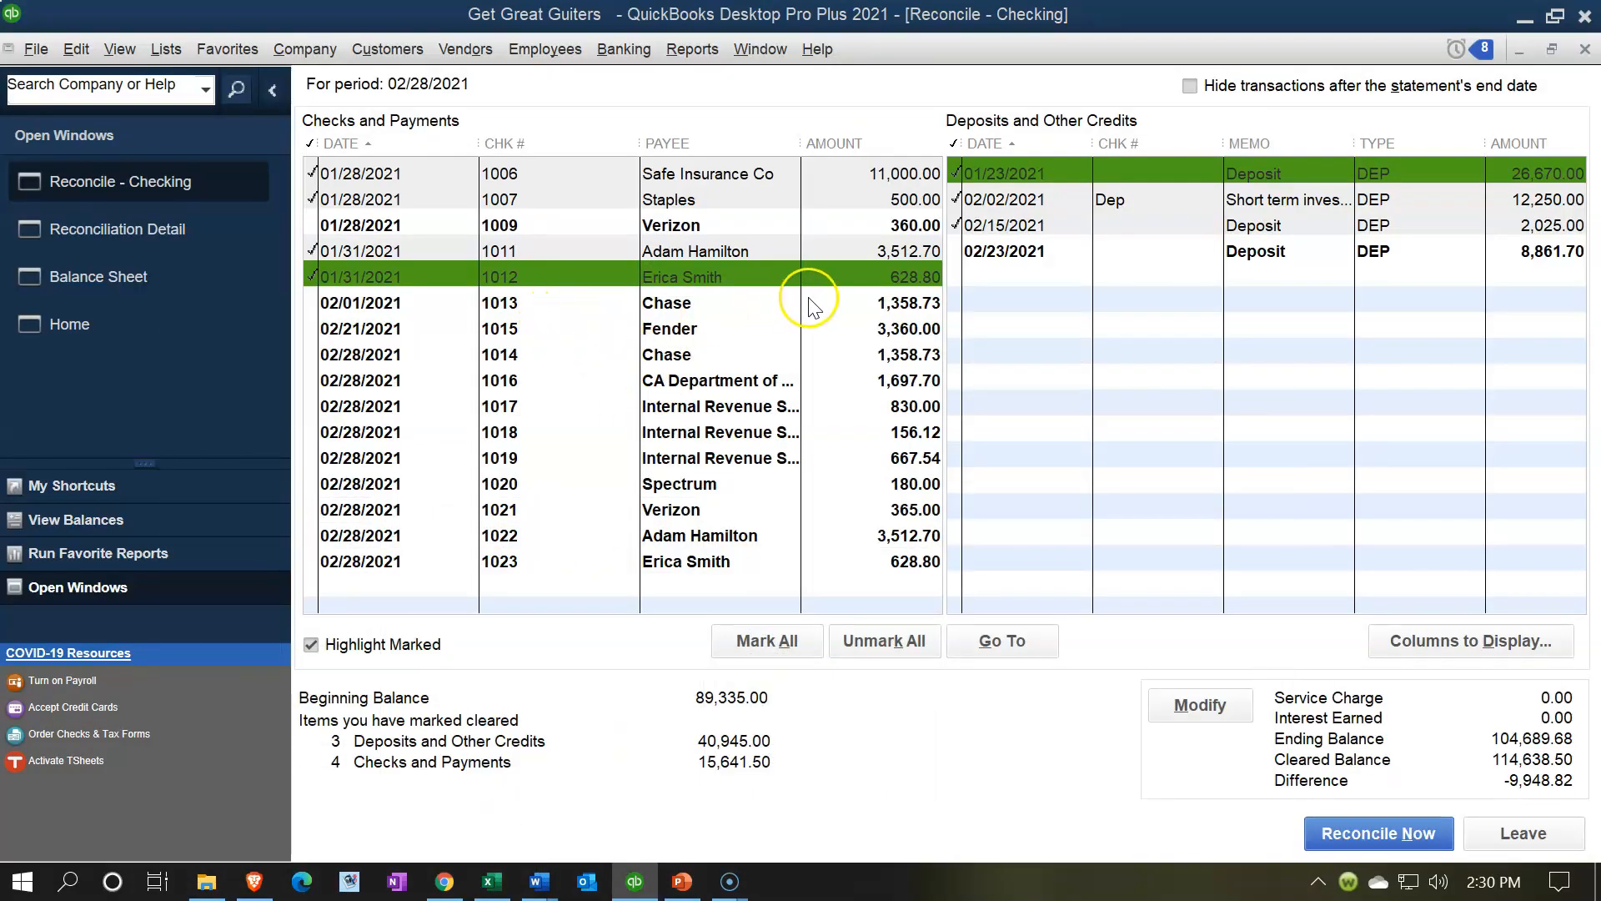
pyautogui.click(856, 298)
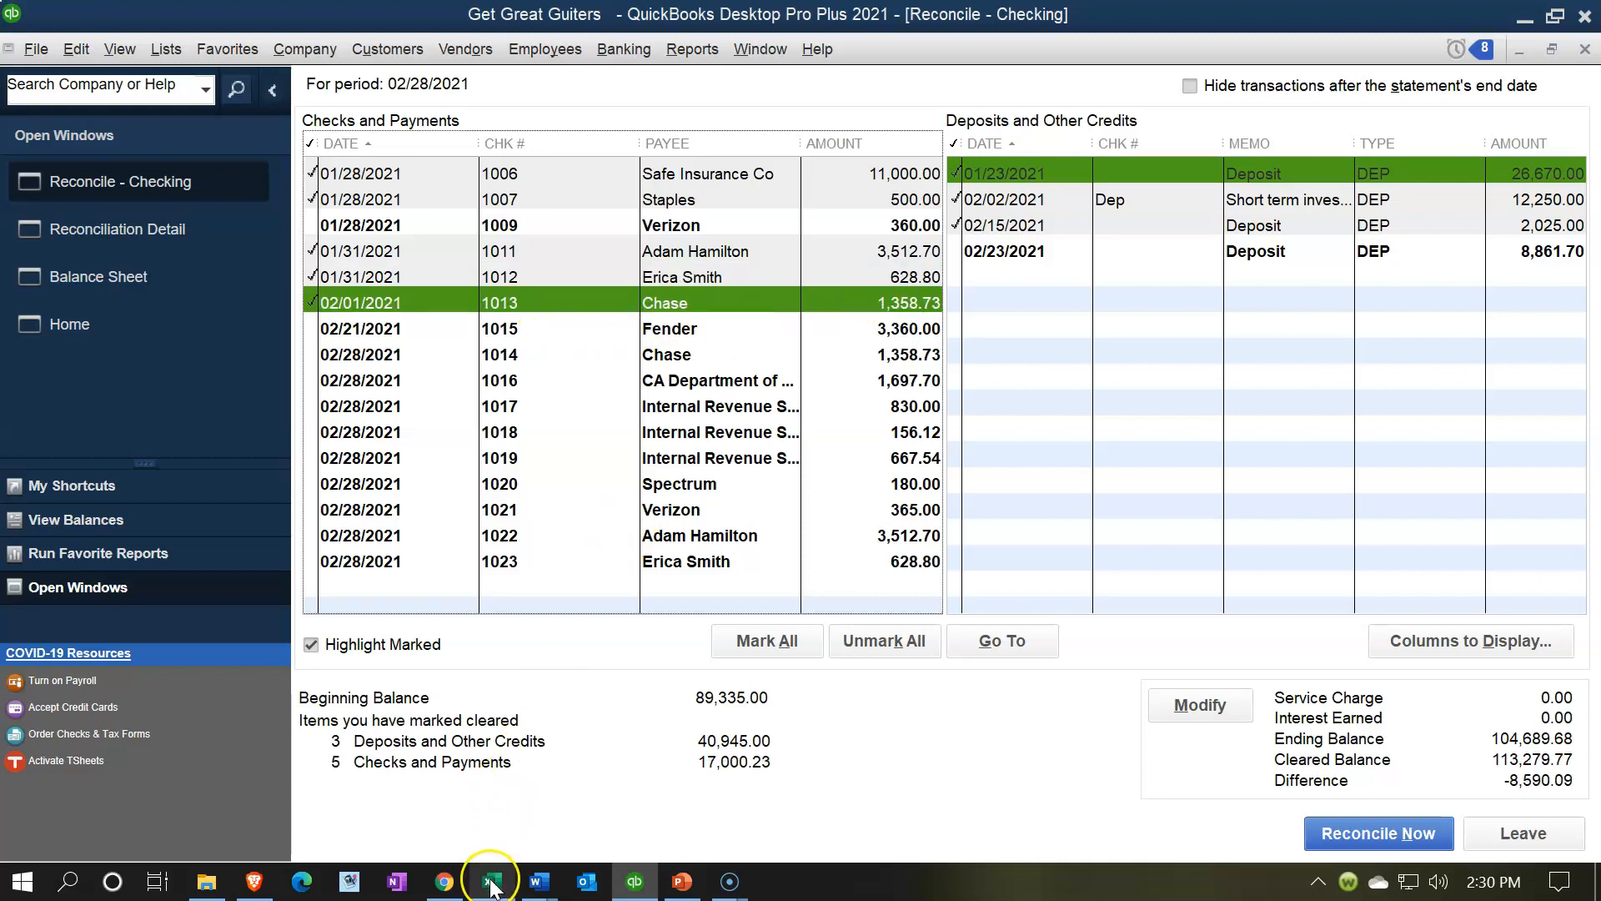
pyautogui.click(492, 881)
pyautogui.moveTo(564, 481); pyautogui.dragTo(829, 481)
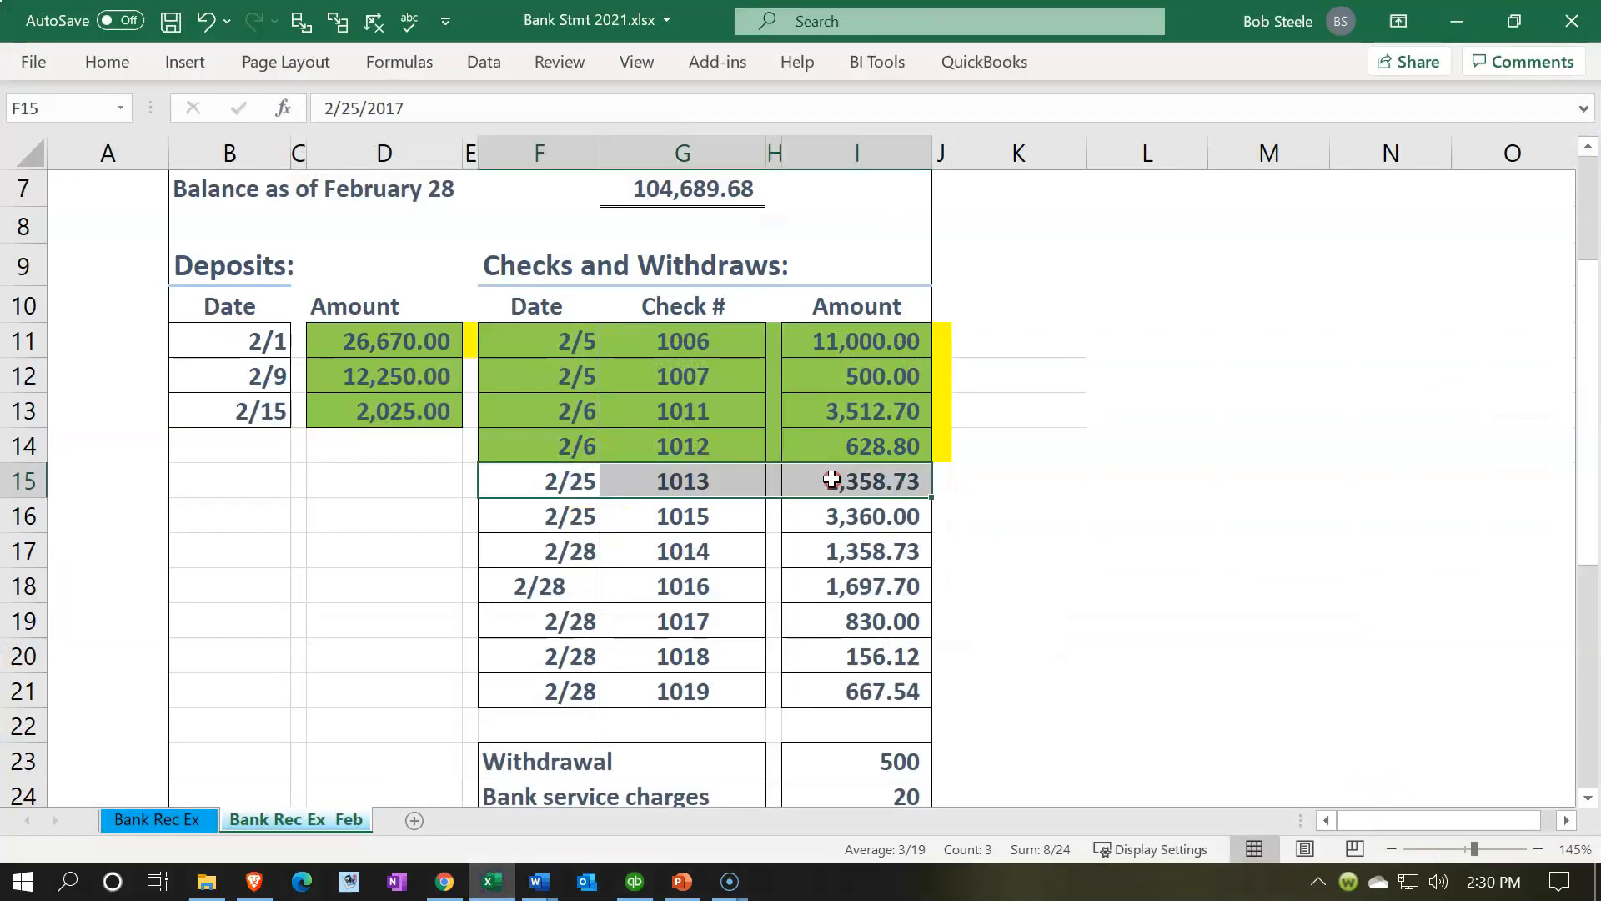
pyautogui.rightClick(829, 482)
pyautogui.click(929, 99)
# Step: Mark check 1015 for 3,360.00 as cleared in QuickBooks, and shade its row F16:I16 green on the Excel statement
pyautogui.click(853, 511)
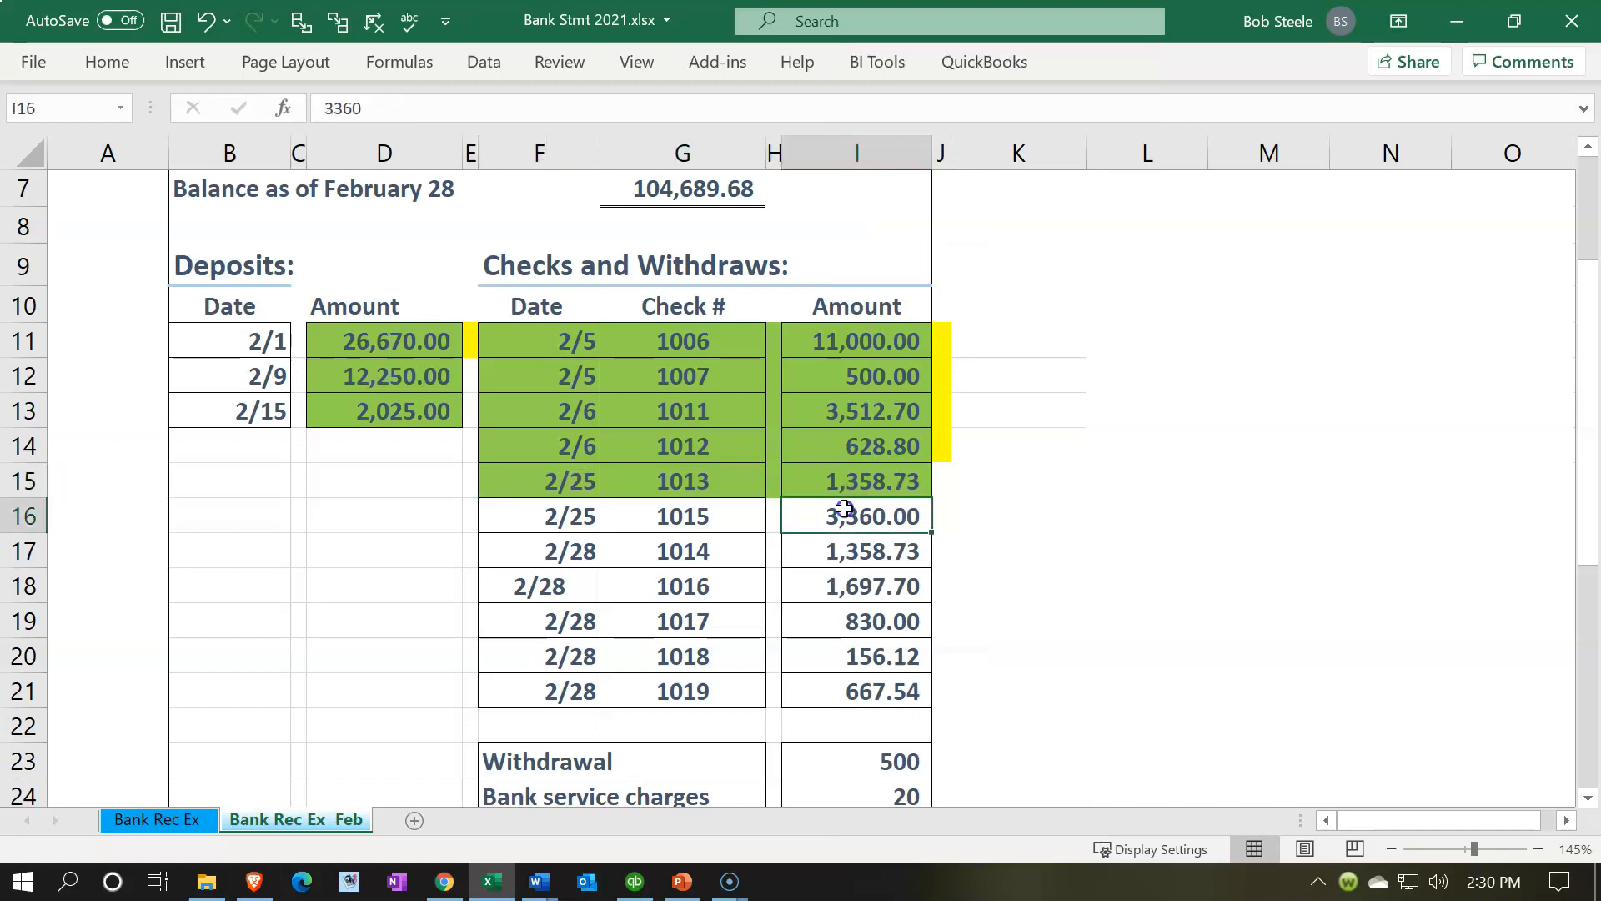
pyautogui.click(492, 881)
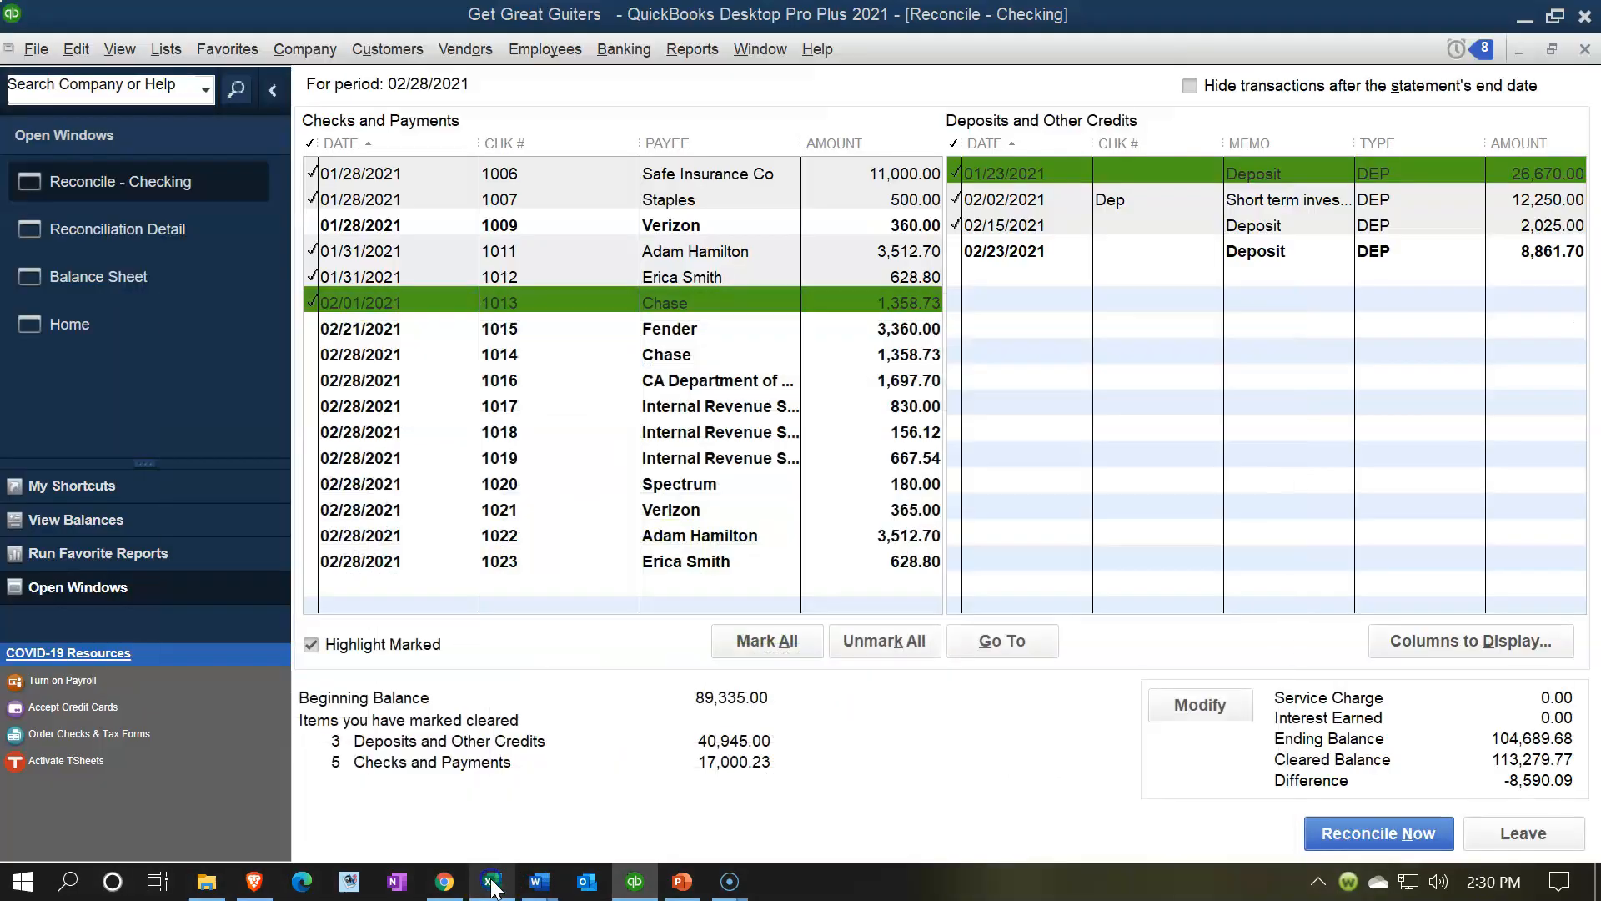
pyautogui.click(848, 328)
pyautogui.click(492, 881)
pyautogui.moveTo(567, 521); pyautogui.dragTo(798, 530)
pyautogui.rightClick(799, 529)
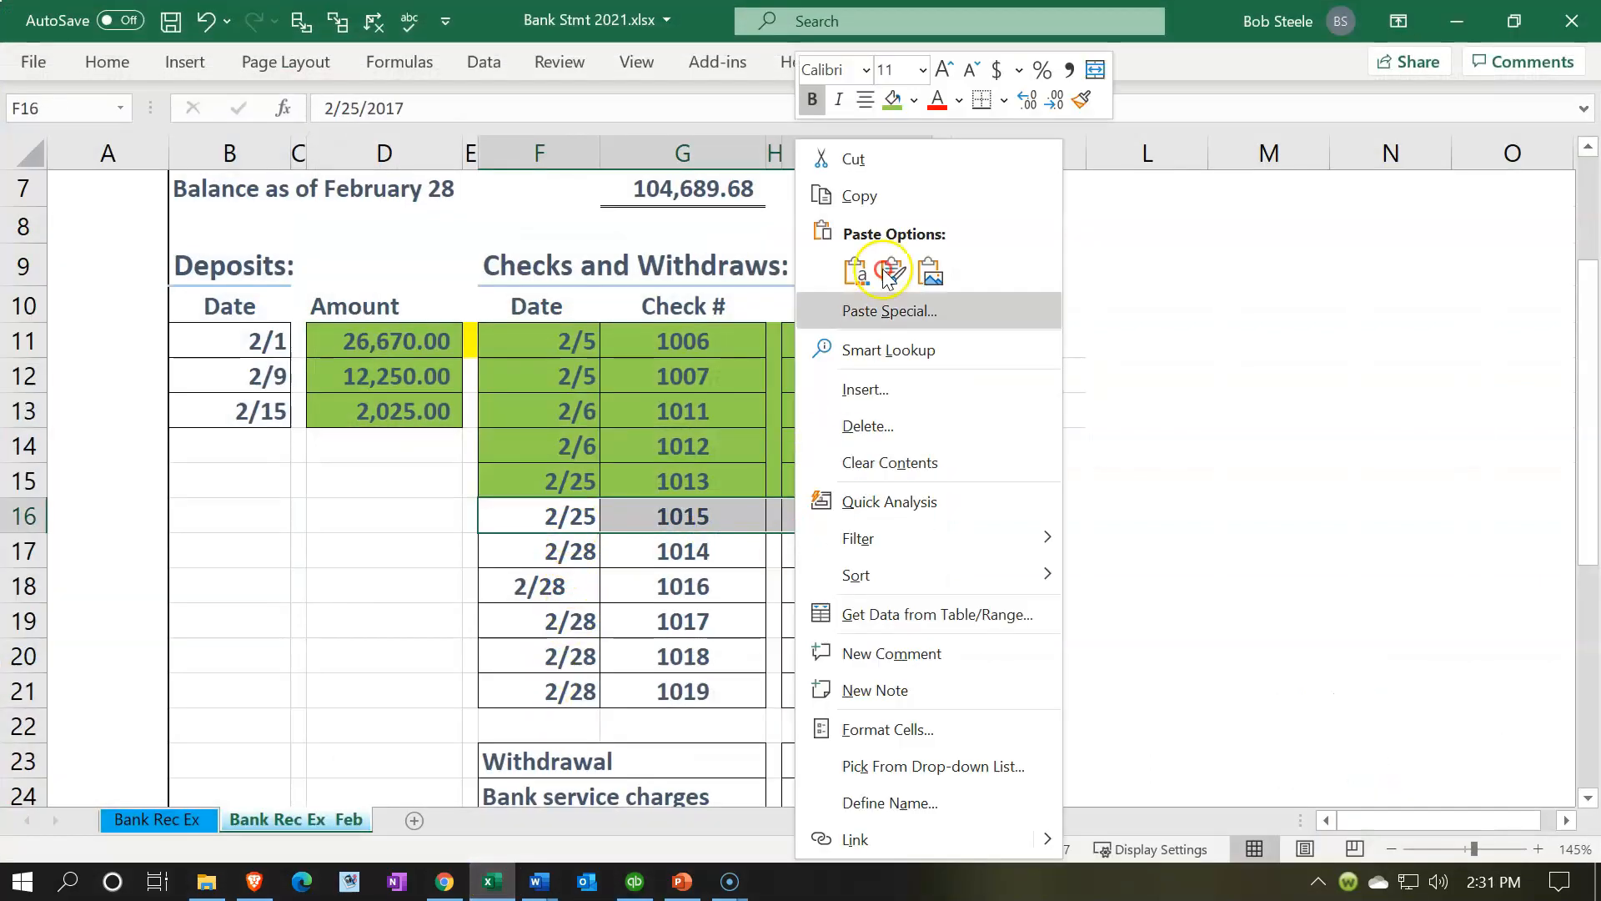
pyautogui.click(894, 101)
# Step: Mark check 1014 for 1,358.73 as cleared in QuickBooks, and shade its row F17:I17 green on the Excel statement
pyautogui.click(774, 549)
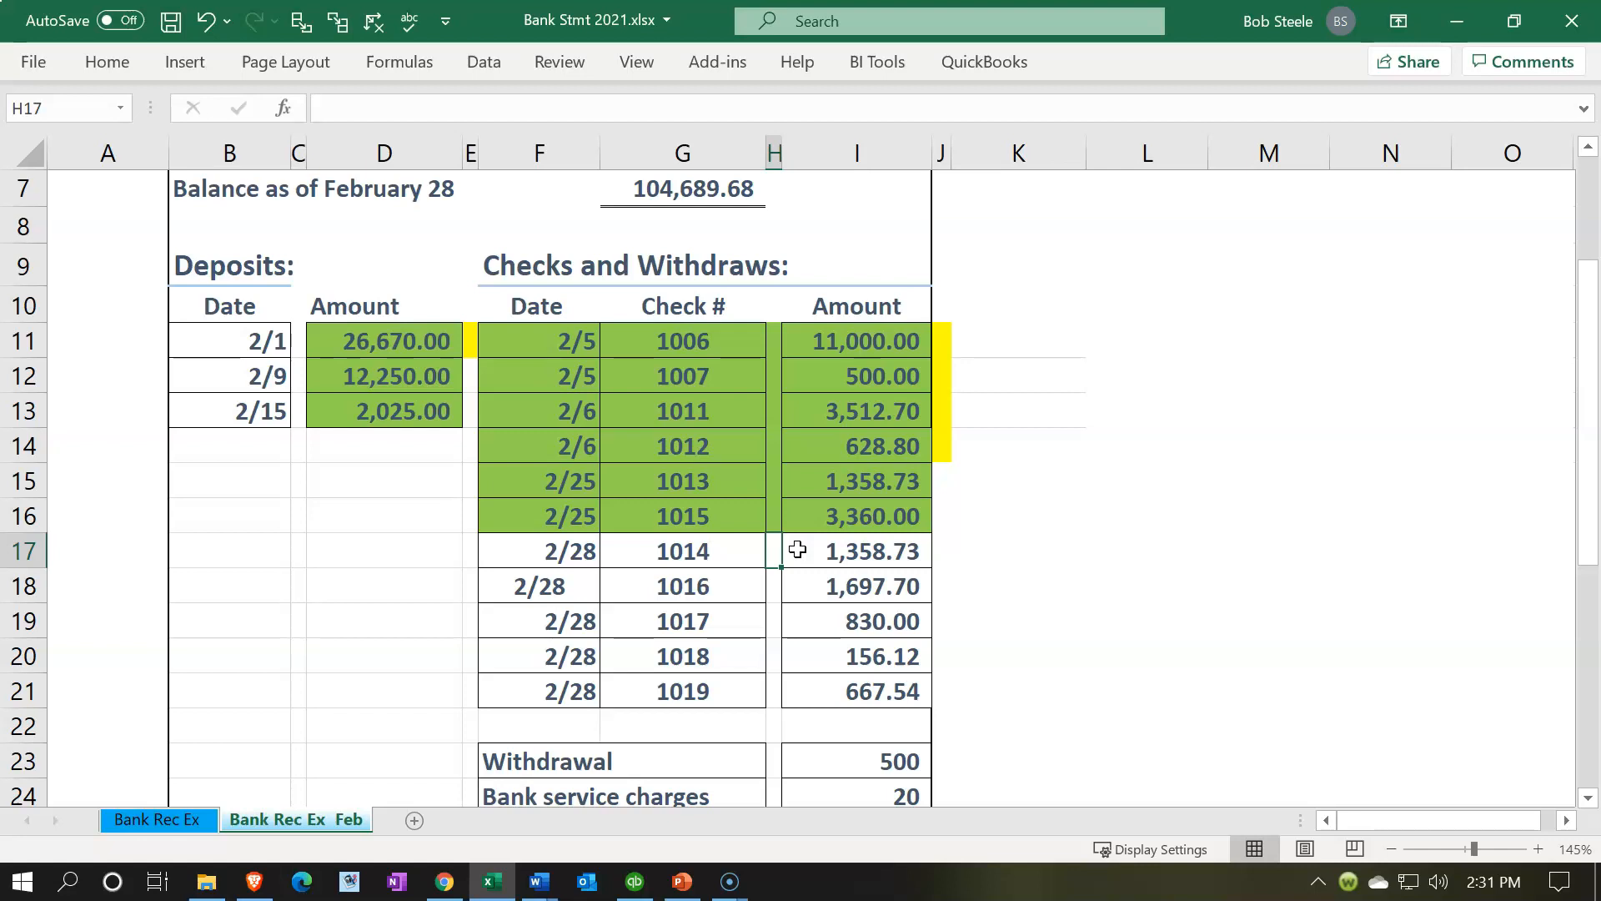
pyautogui.click(798, 549)
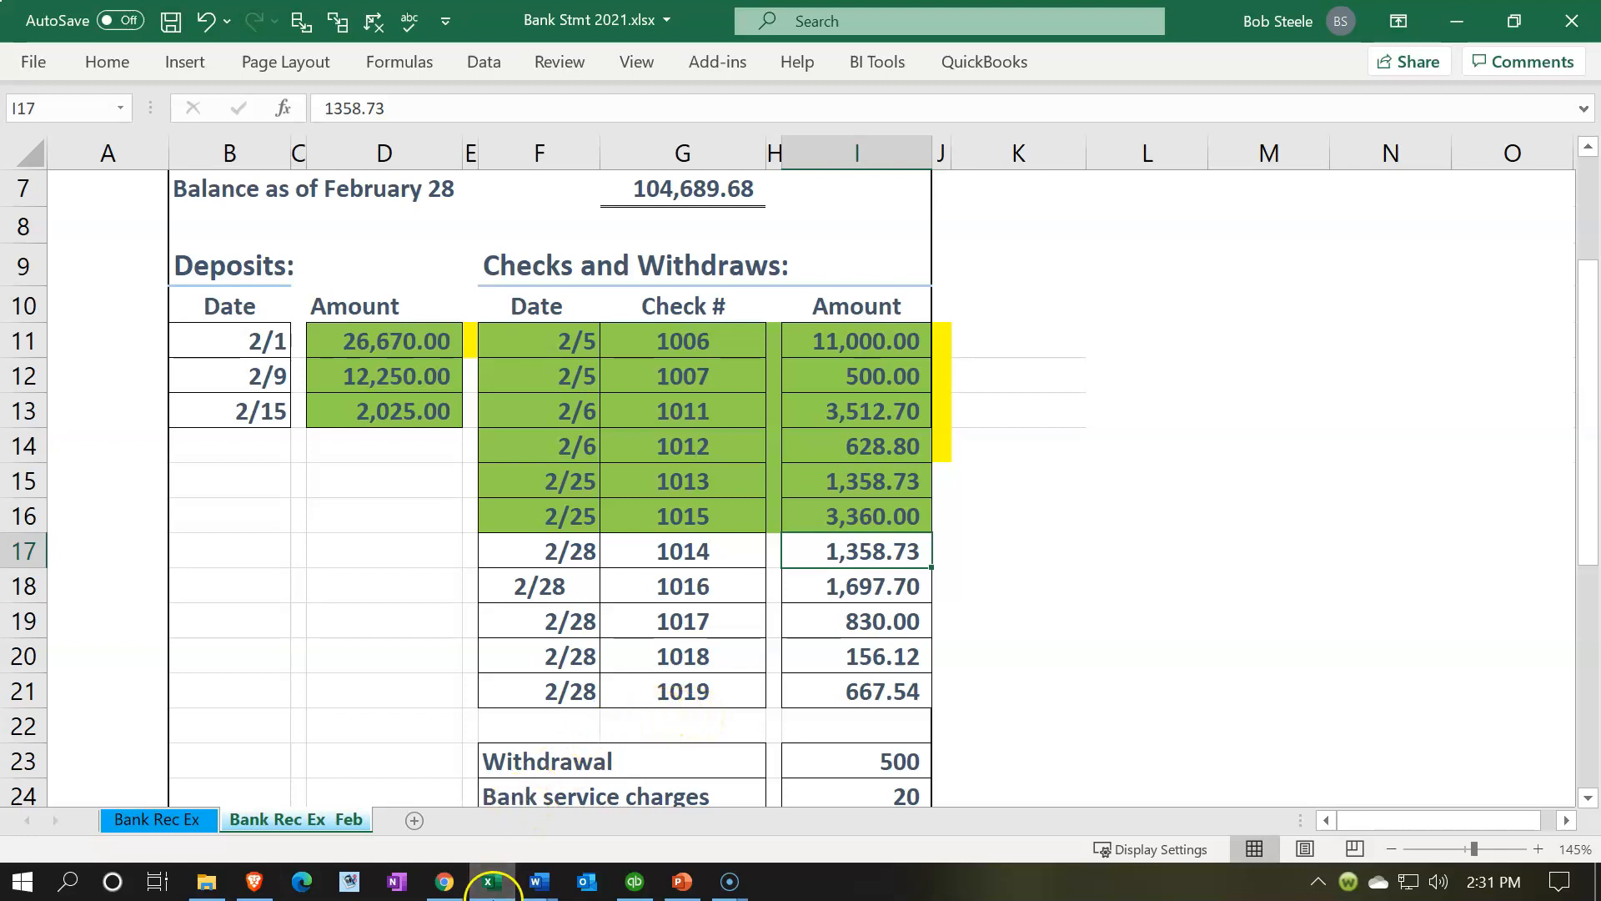
pyautogui.click(492, 882)
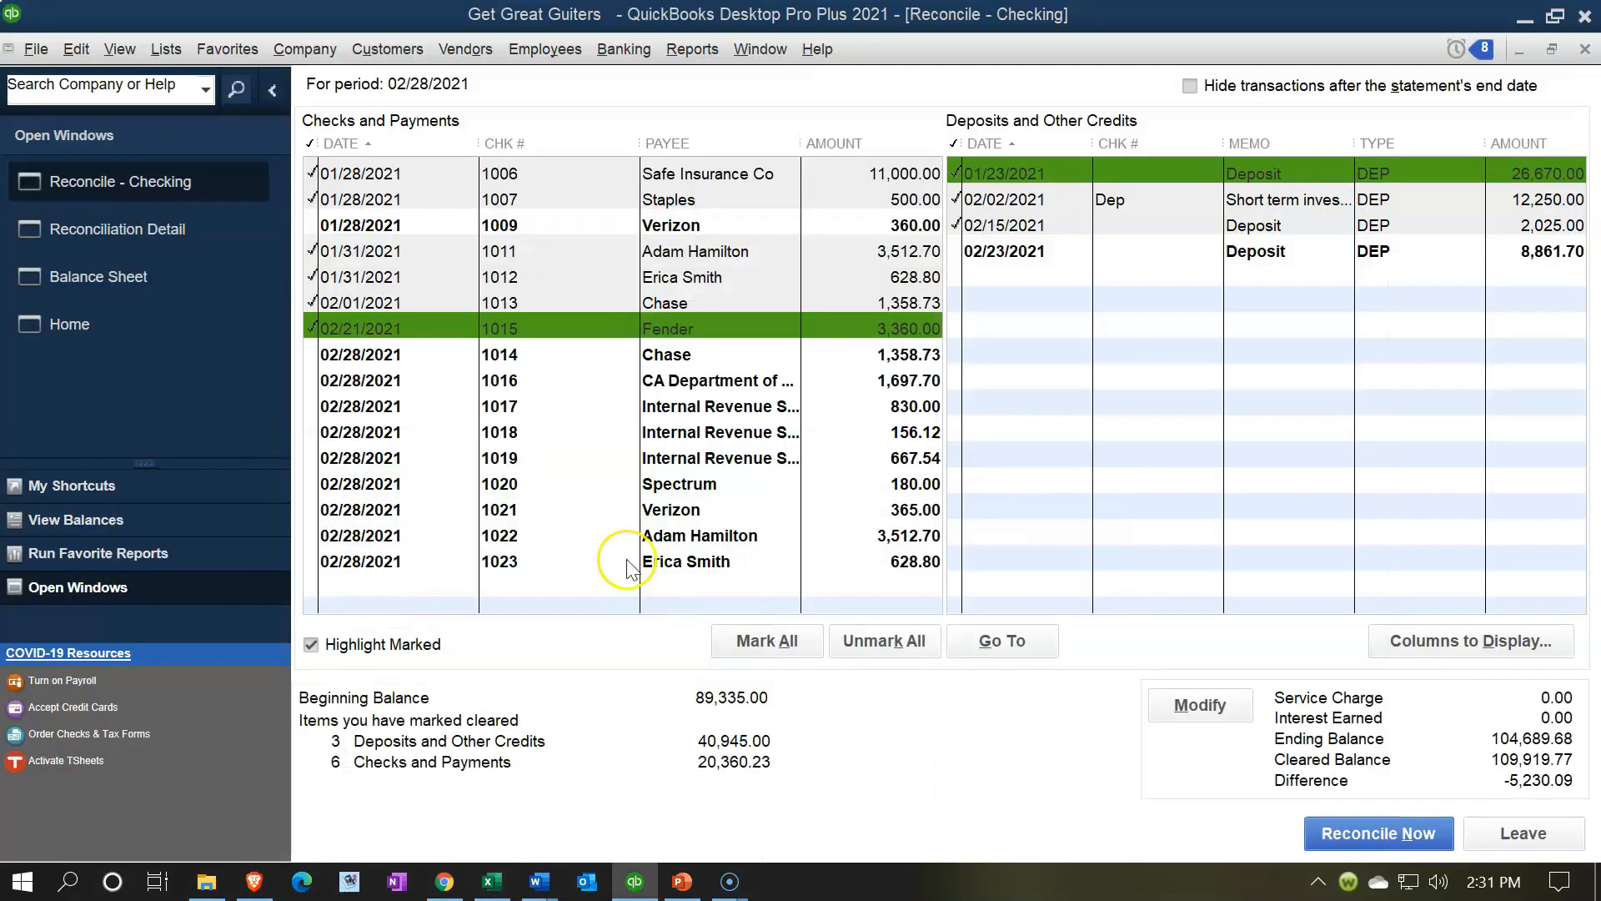
pyautogui.click(892, 362)
pyautogui.click(492, 881)
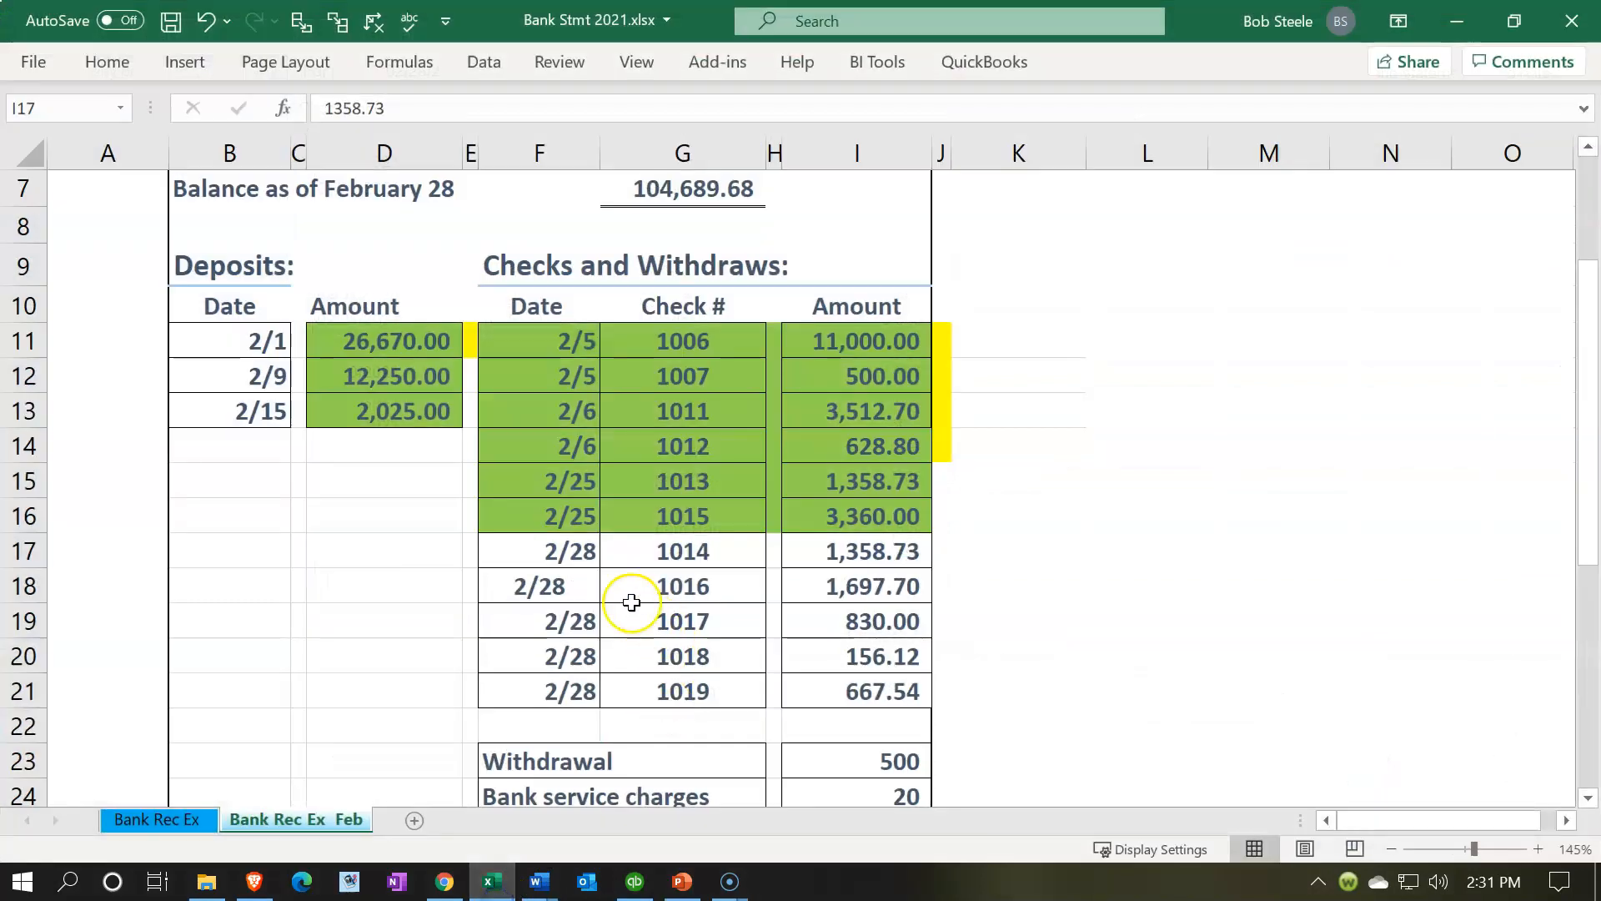
pyautogui.moveTo(584, 552); pyautogui.dragTo(822, 550)
pyautogui.rightClick(830, 548)
pyautogui.click(927, 101)
# Step: Mark check 1016 for 1,697.70 as cleared in QuickBooks, and shade its row F18:I18 green on the Excel statement
pyautogui.click(852, 588)
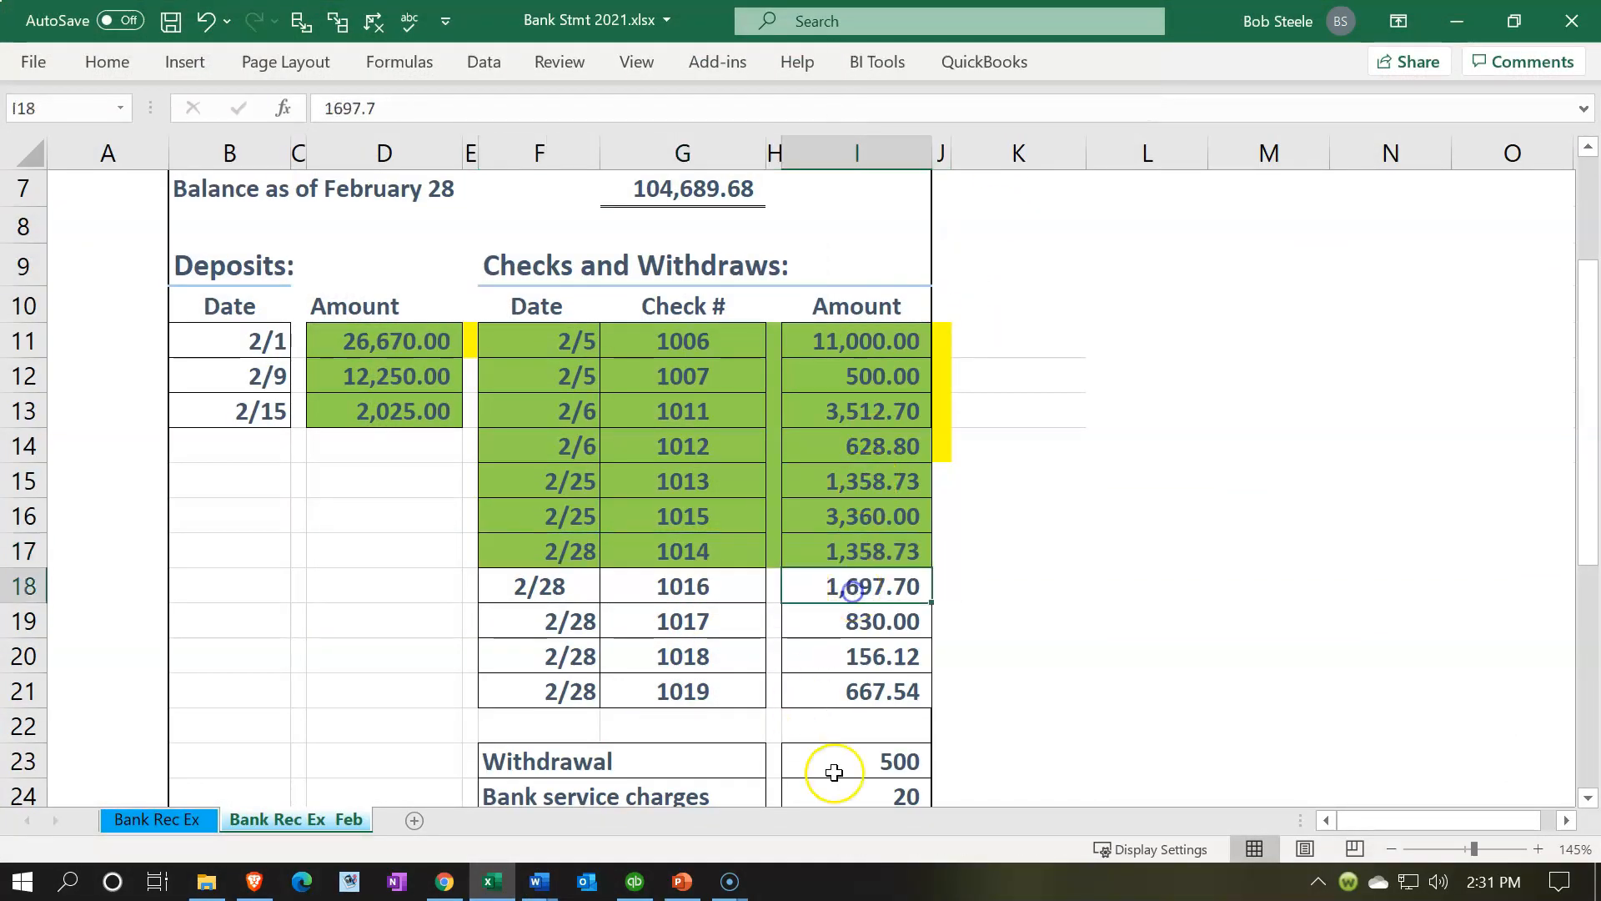
pyautogui.click(491, 884)
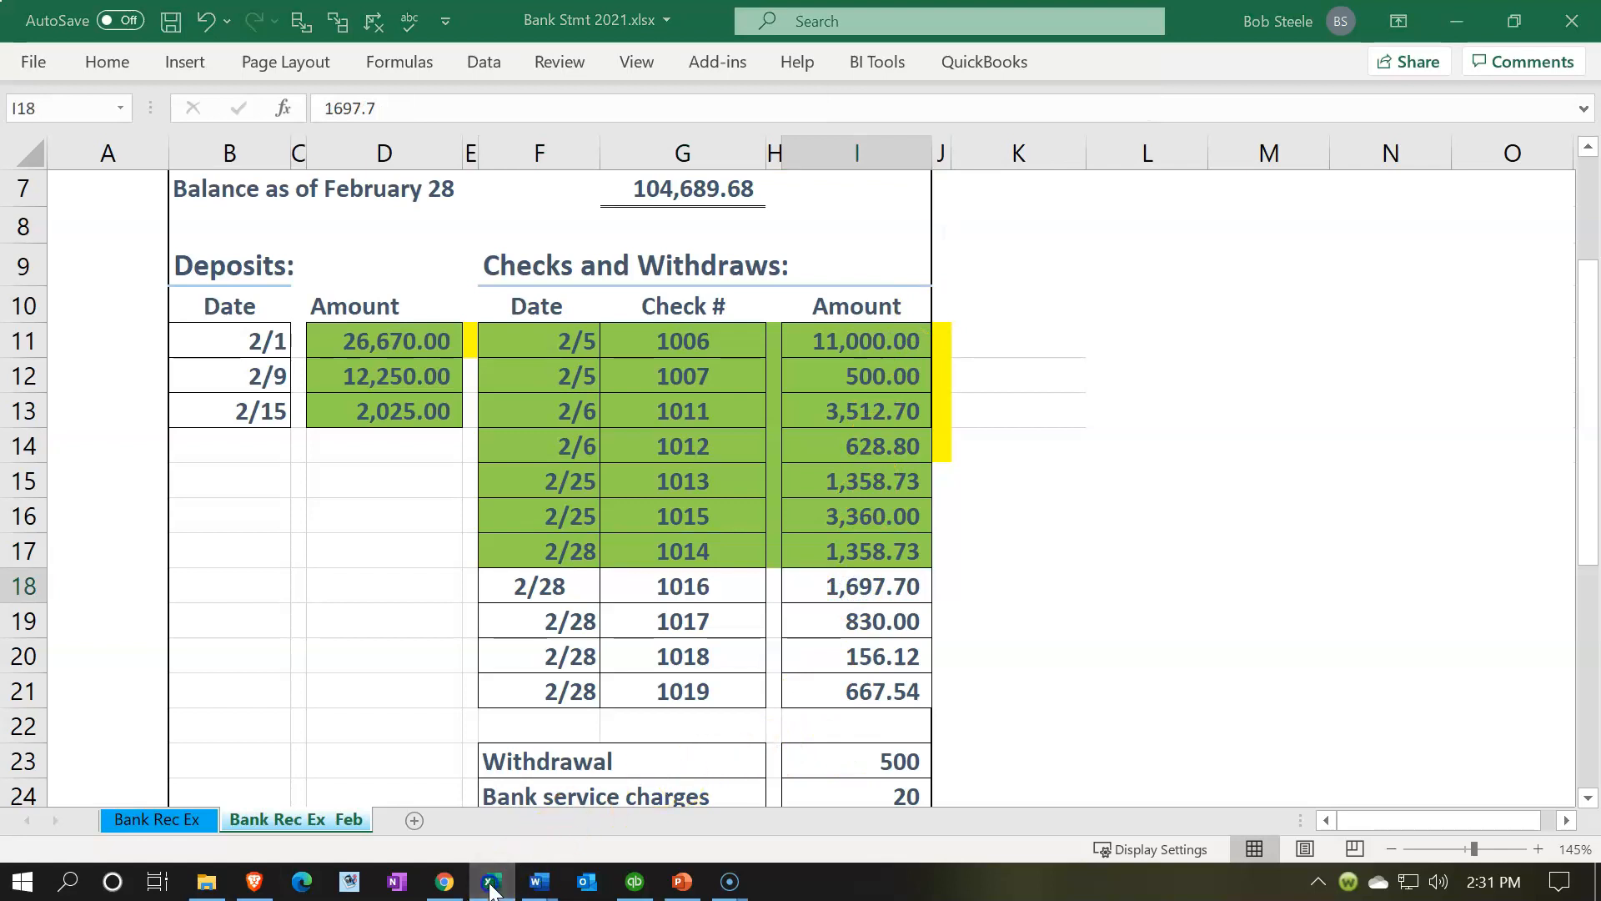
pyautogui.click(884, 379)
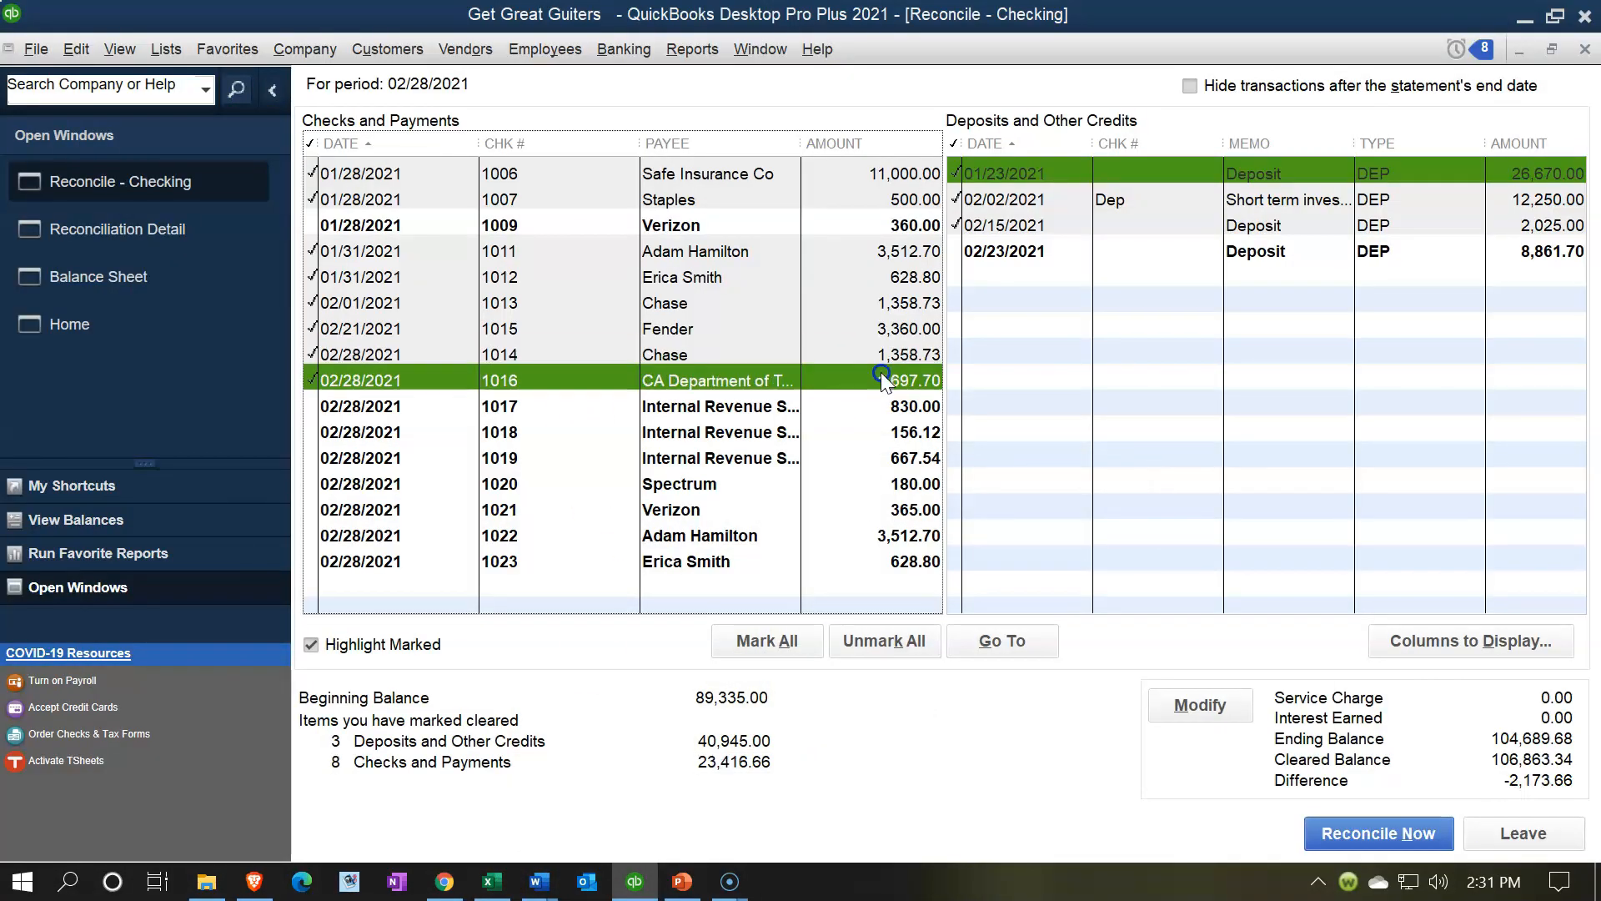
pyautogui.click(491, 881)
pyautogui.moveTo(572, 582); pyautogui.dragTo(917, 590)
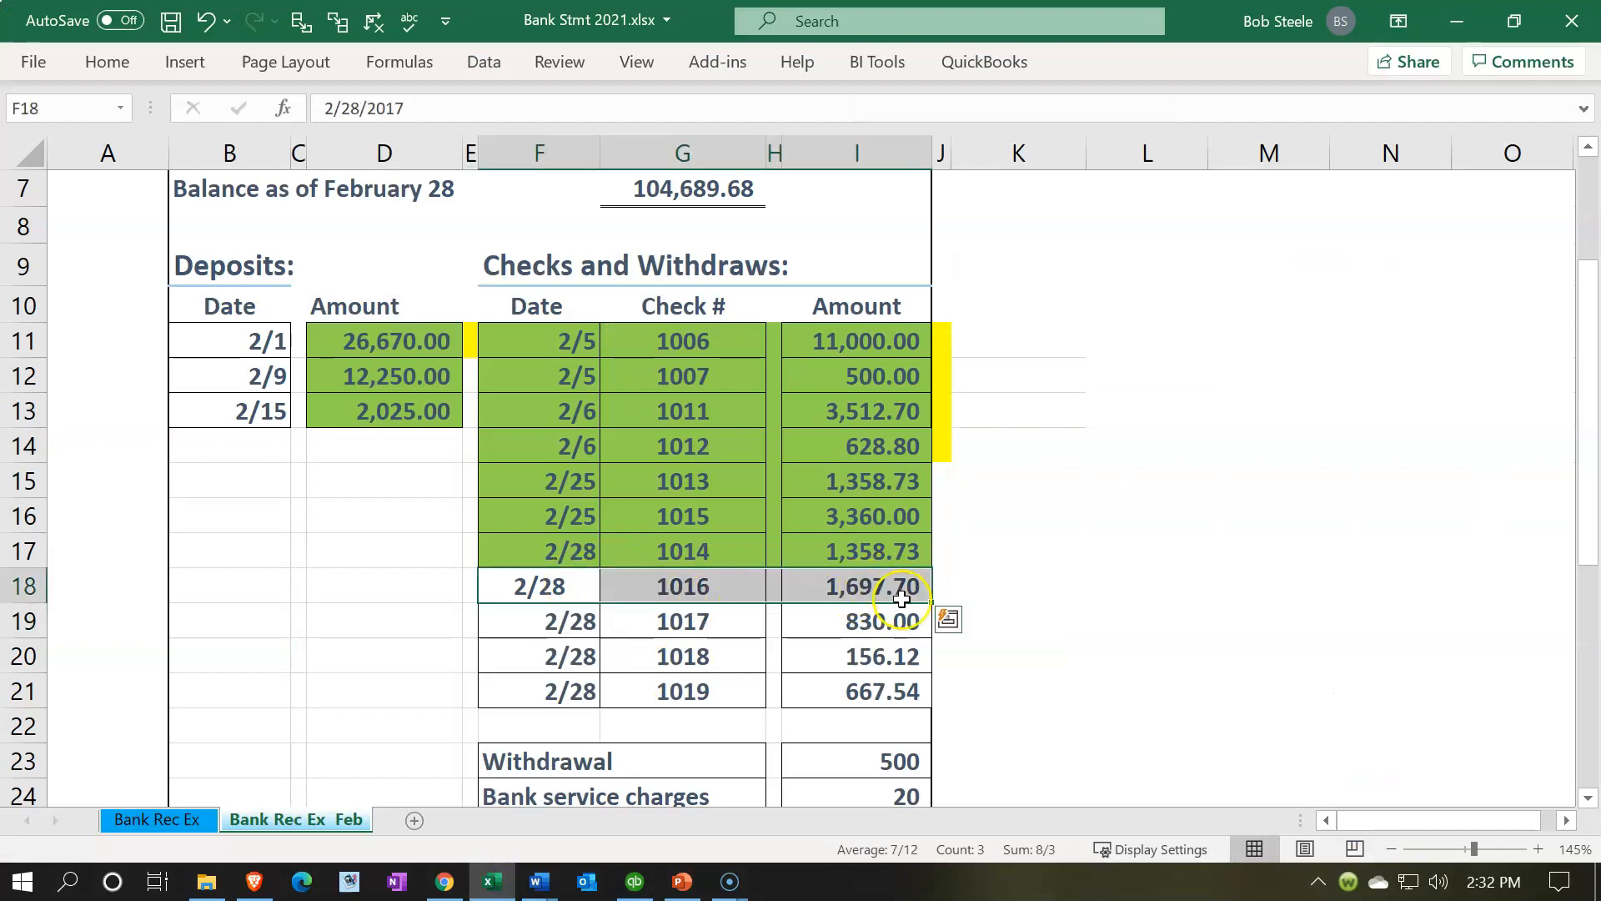
pyautogui.rightClick(901, 599)
pyautogui.click(999, 99)
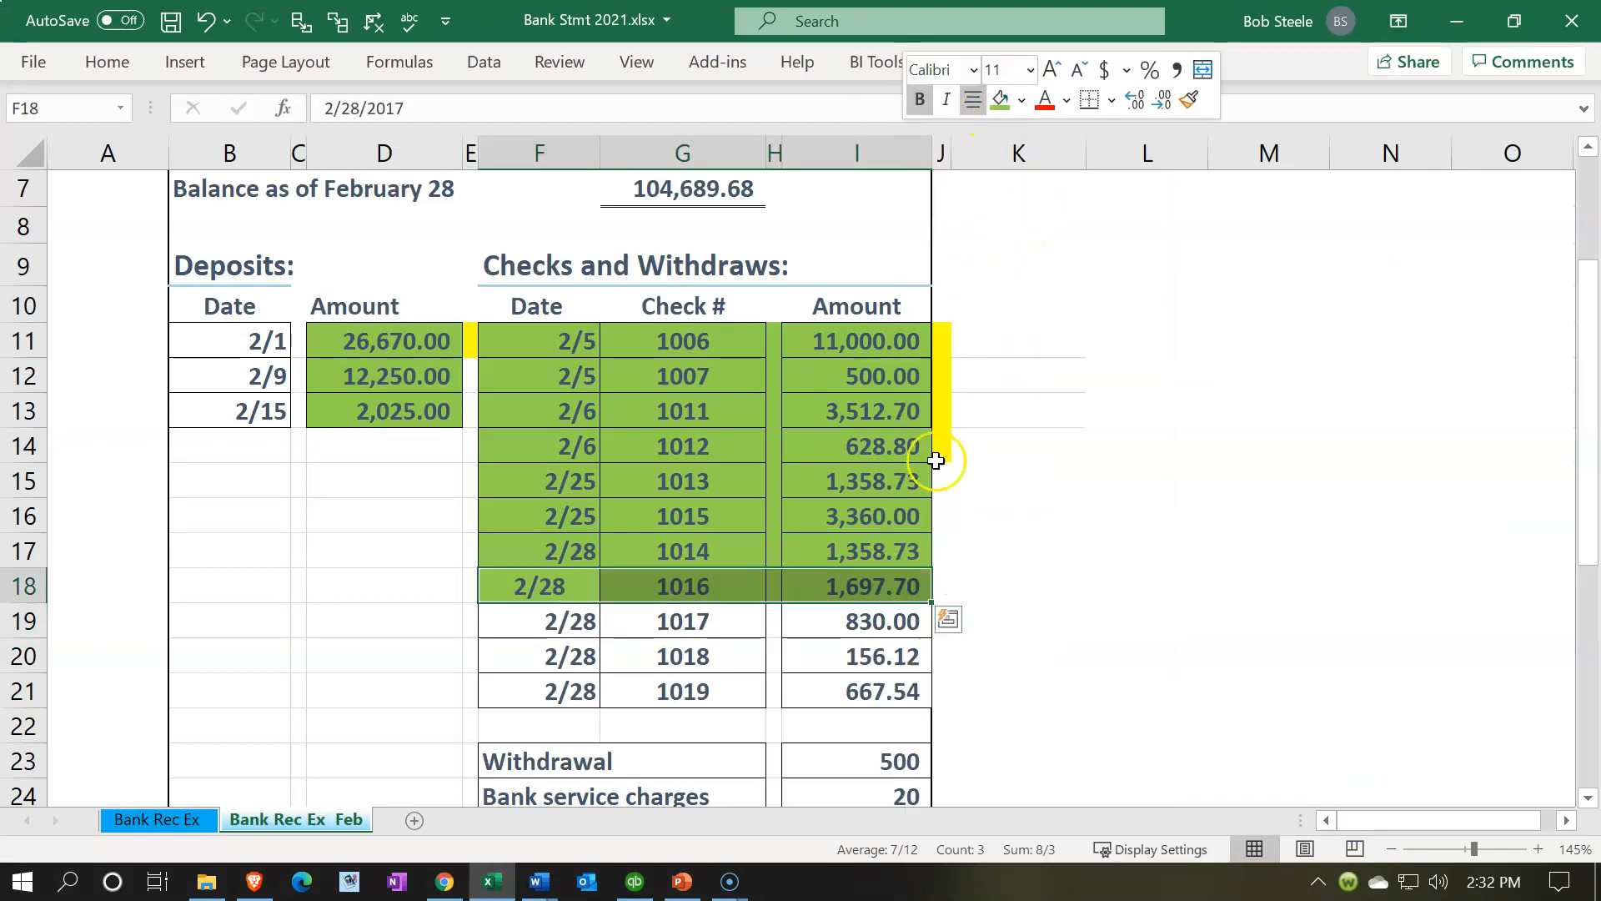
pyautogui.click(863, 615)
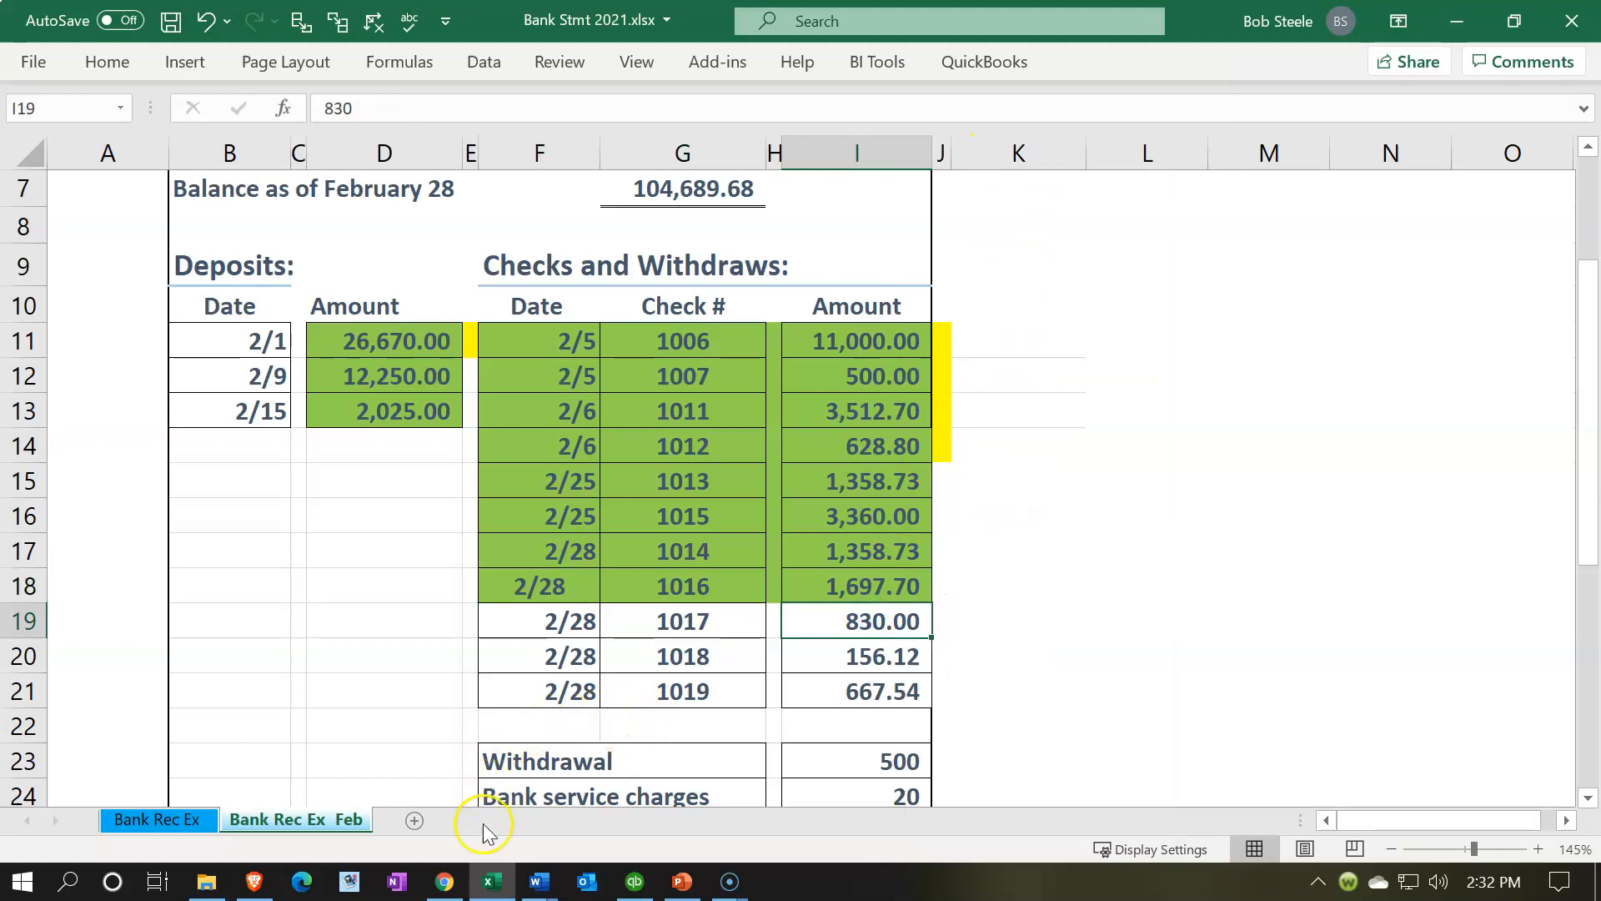
# Step: Mark check 1017 for 830.00 as cleared in QuickBooks, and shade its row F19:I19 green on the Excel statement
pyautogui.click(634, 882)
pyautogui.click(789, 409)
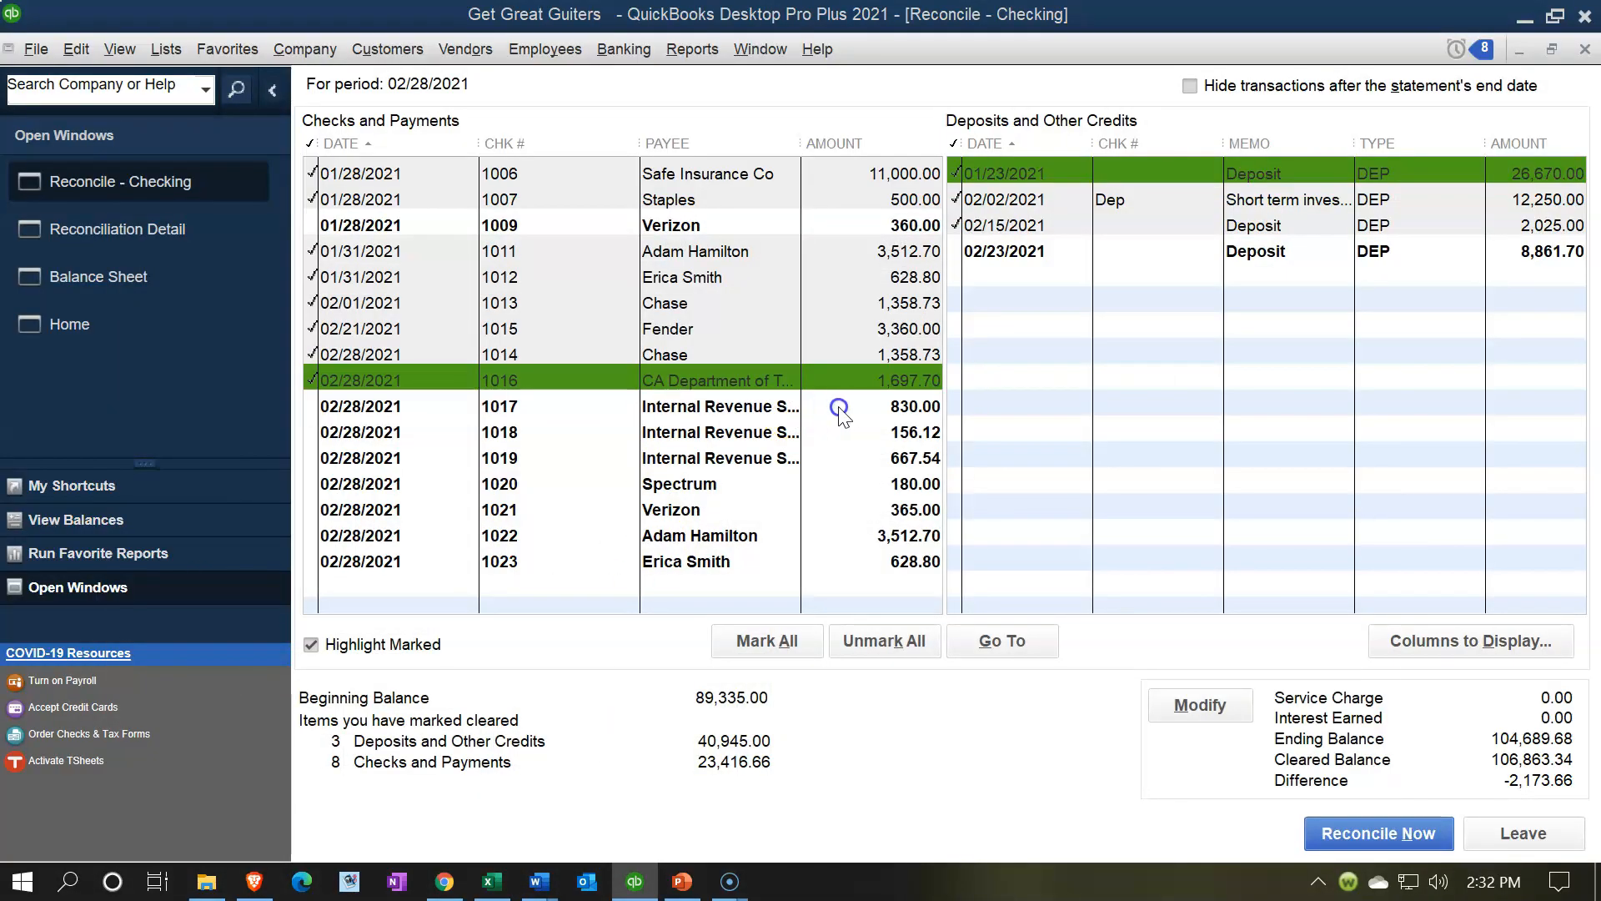
pyautogui.click(494, 881)
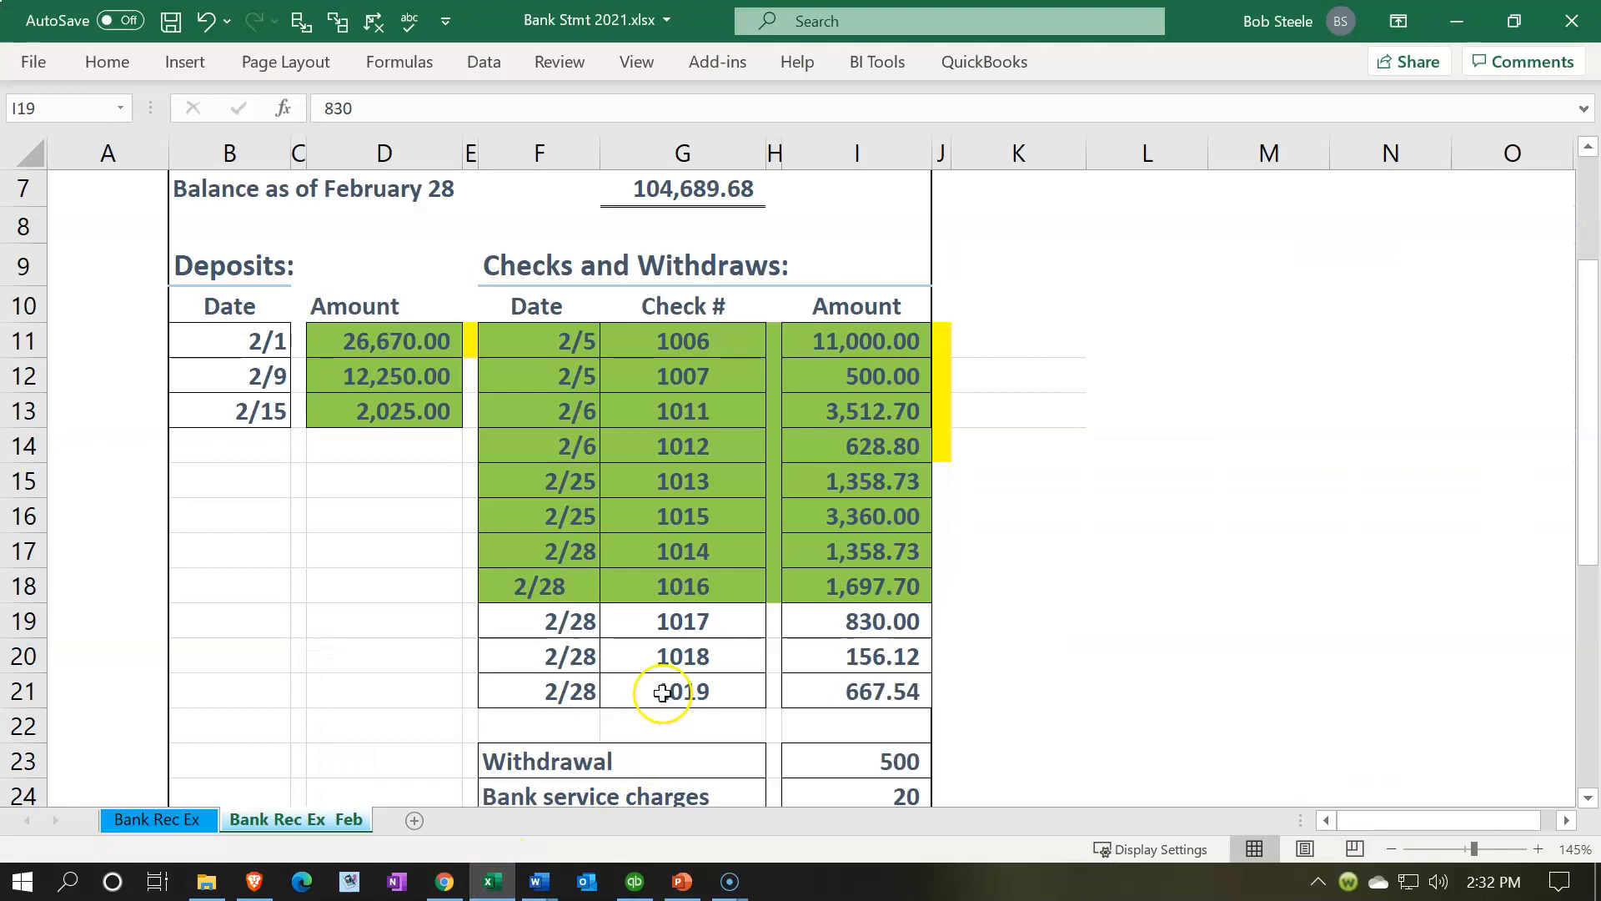
pyautogui.moveTo(593, 620); pyautogui.dragTo(813, 622)
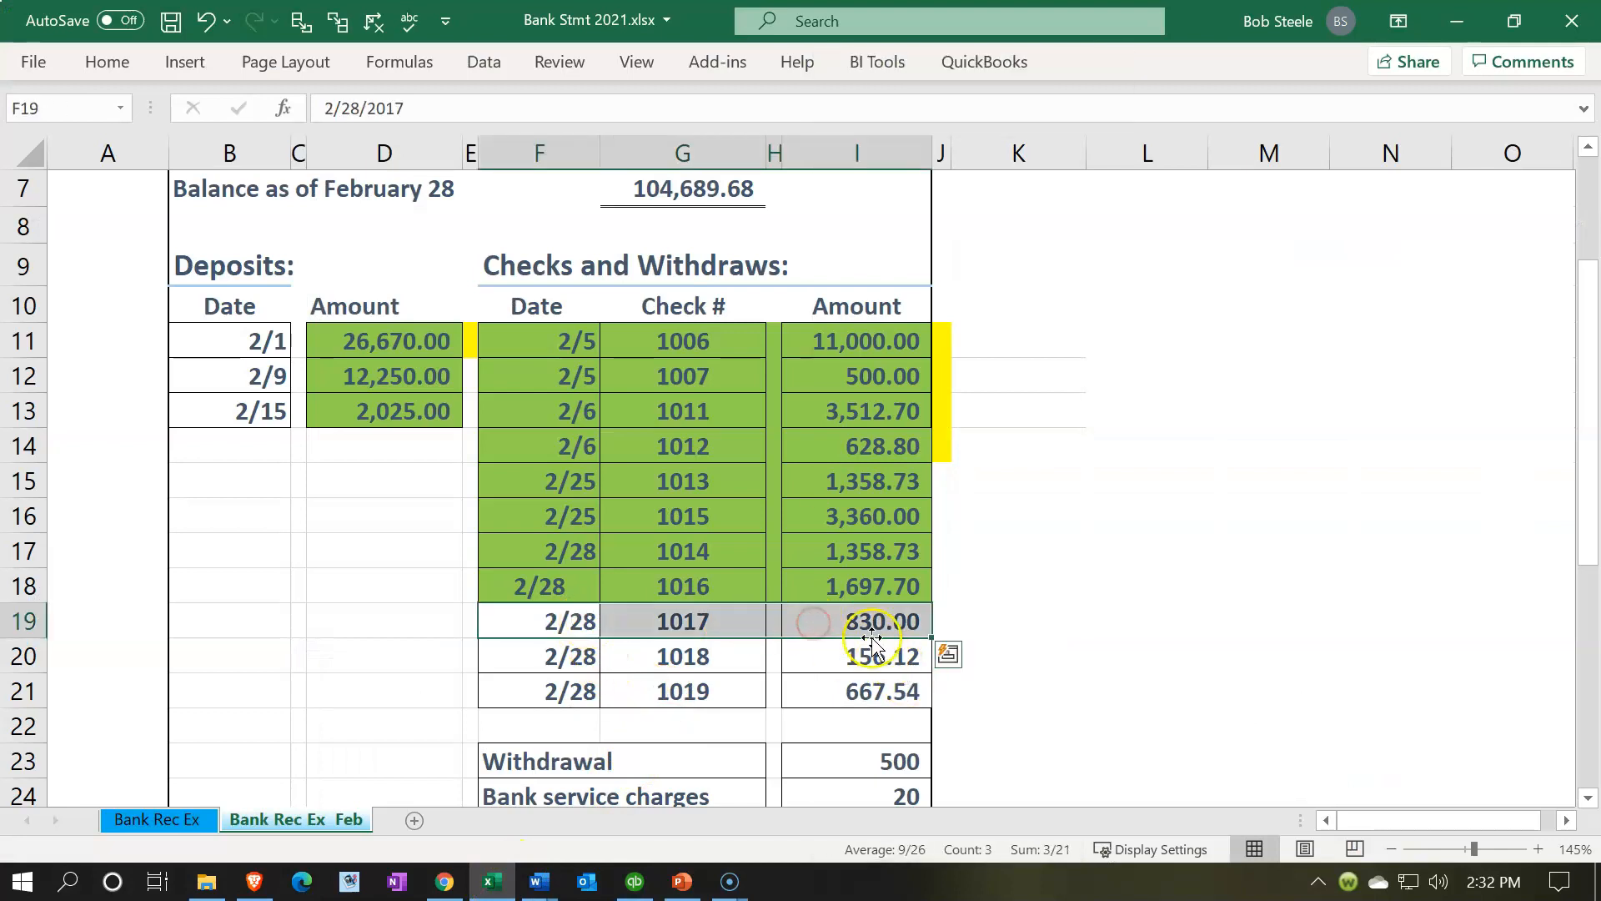
pyautogui.rightClick(852, 619)
pyautogui.click(950, 99)
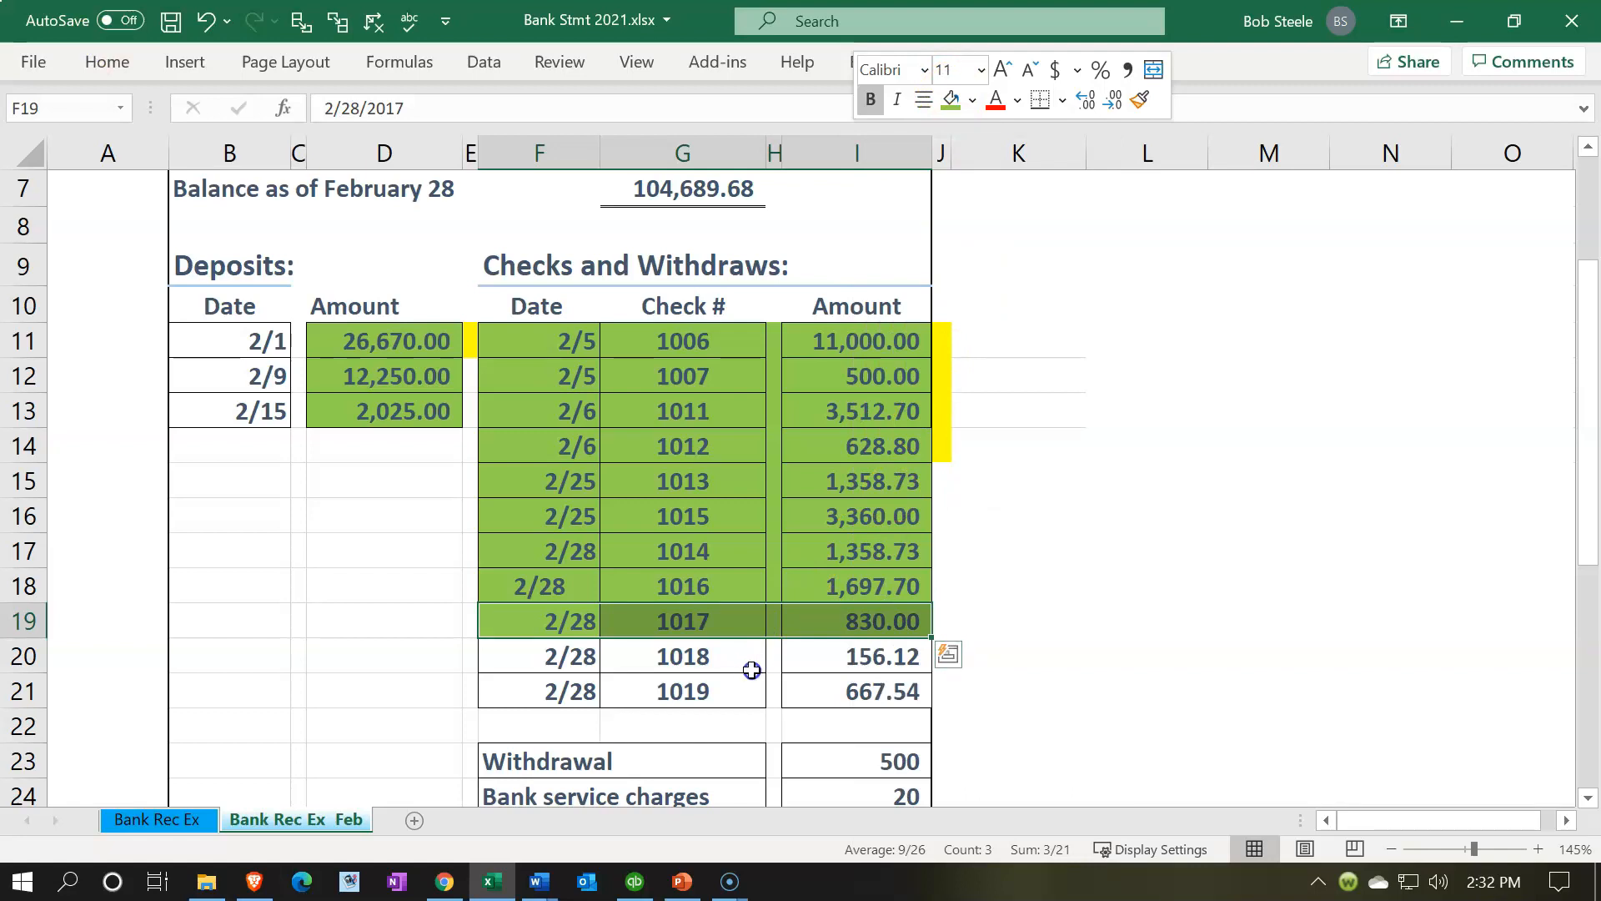
# Step: Mark checks 1018 and 1019 as cleared in QuickBooks, and shade their rows F20:I21 green on the Excel statement
pyautogui.click(492, 877)
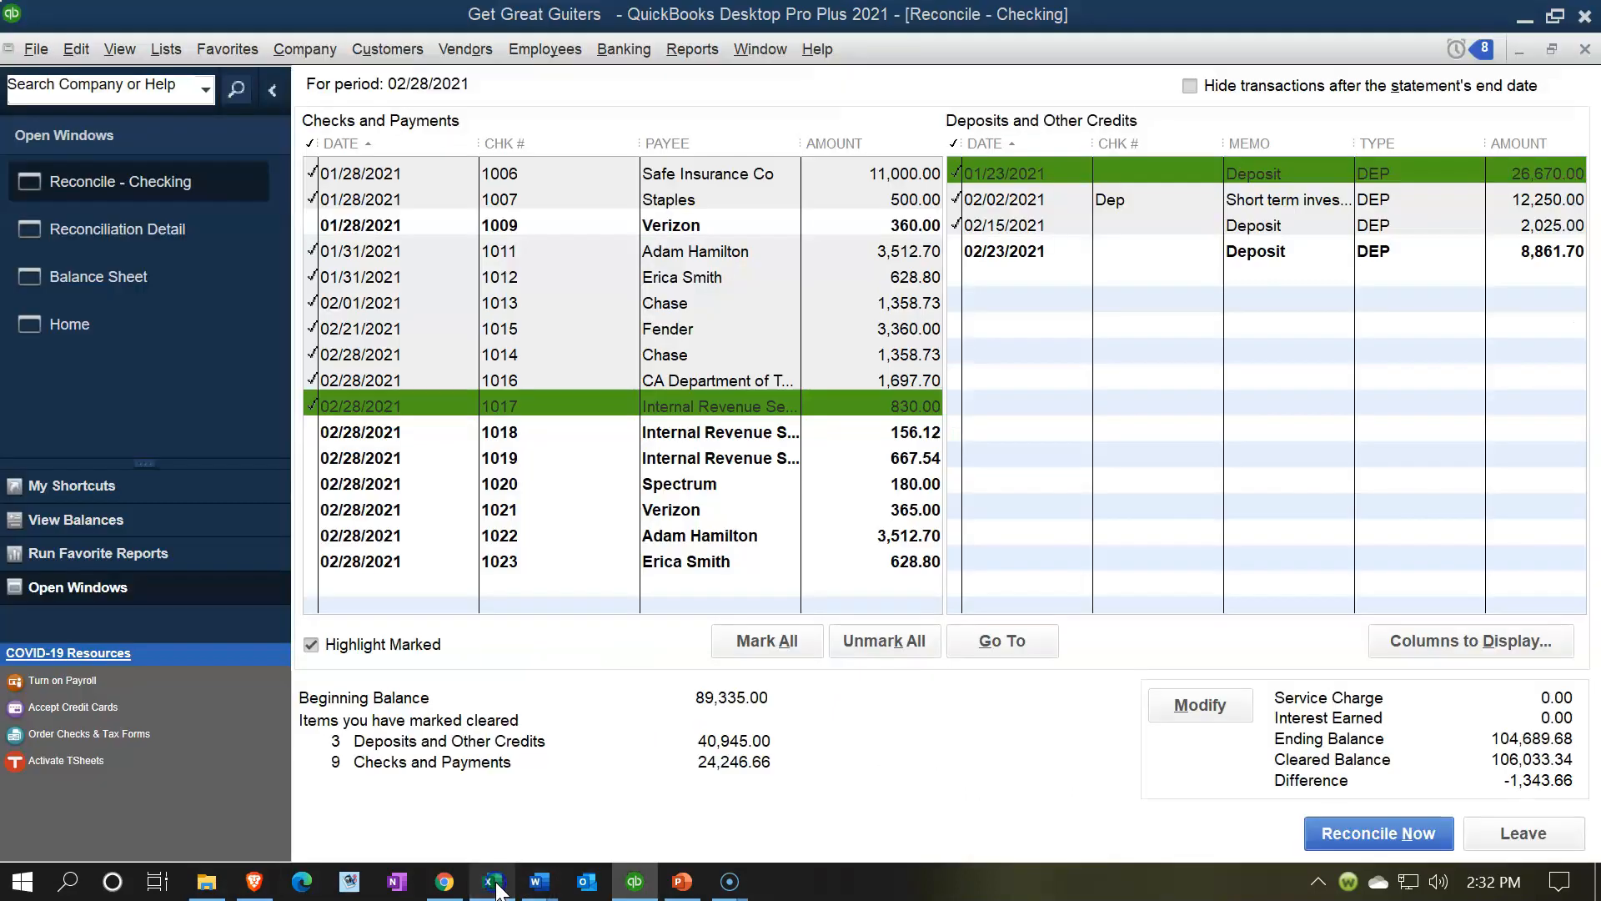
pyautogui.click(535, 441)
pyautogui.click(535, 457)
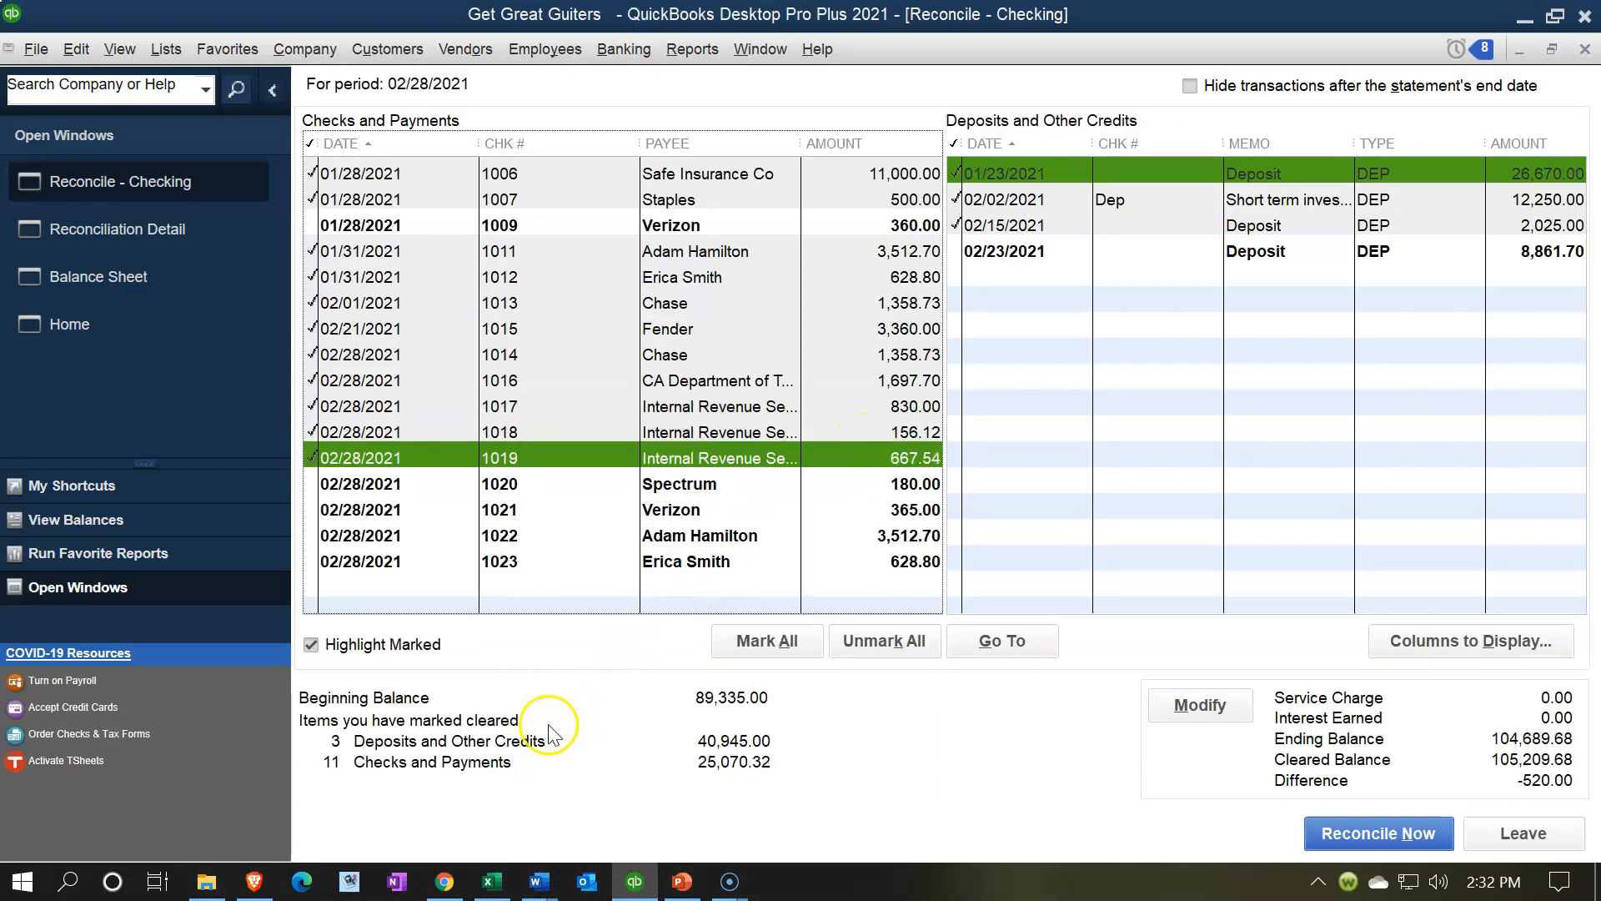
pyautogui.click(494, 880)
pyautogui.moveTo(559, 659); pyautogui.dragTo(829, 688)
pyautogui.rightClick(828, 688)
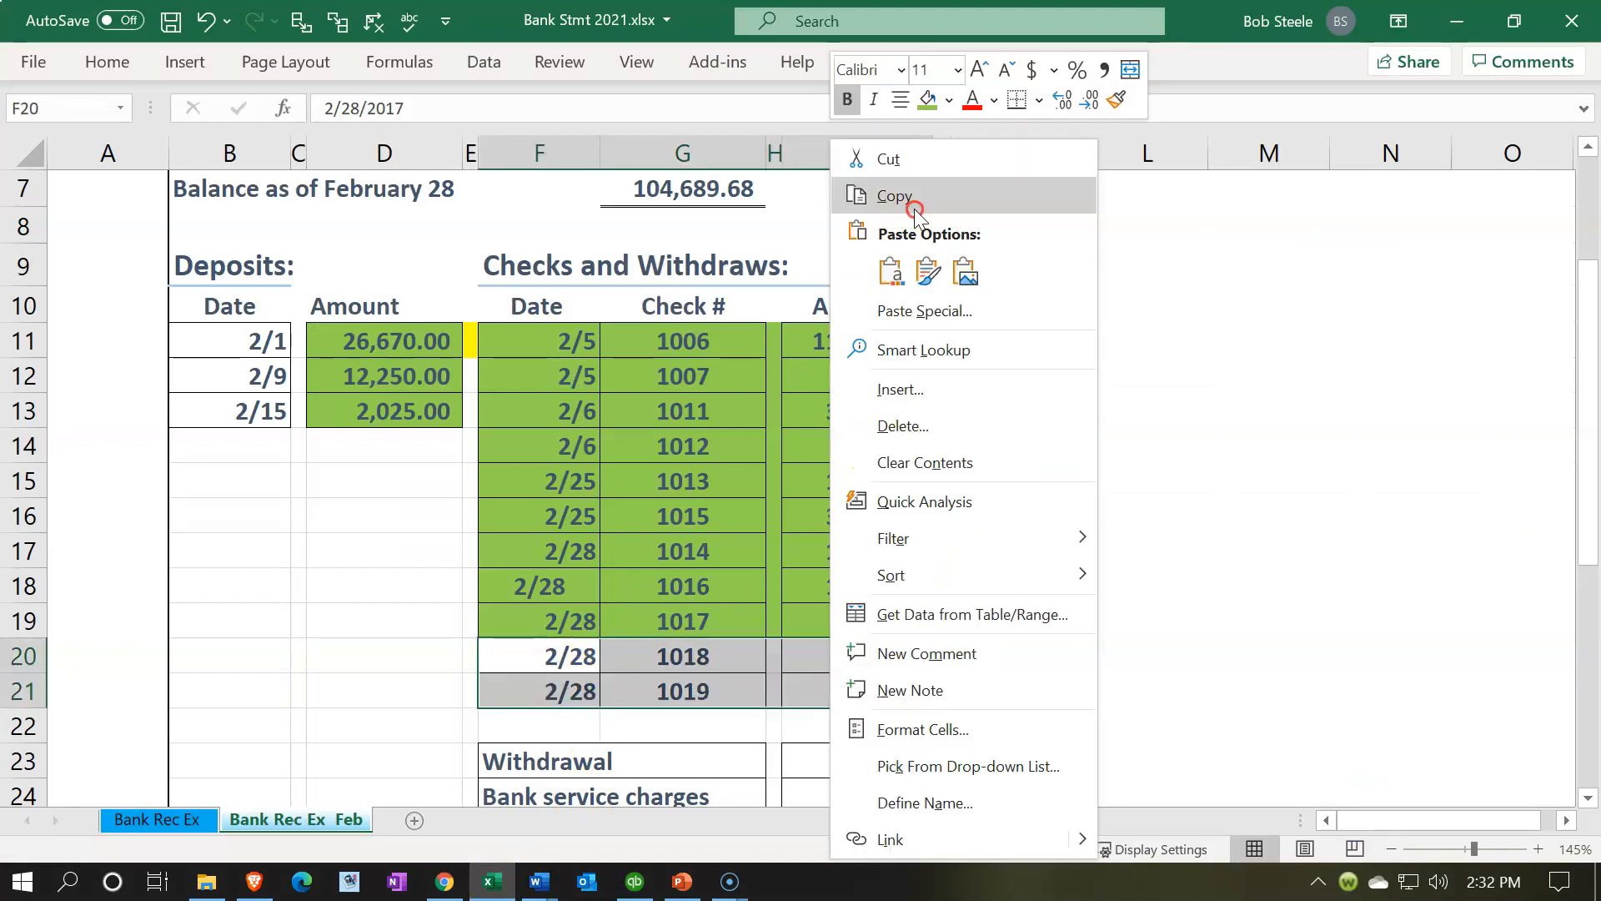
pyautogui.click(928, 107)
pyautogui.click(724, 480)
# Step: Compare the unshaded Withdrawal and Bank service charges rows on the Excel statement with the reconciliation difference in QuickBooks
pyautogui.scroll(-1, 724, 471)
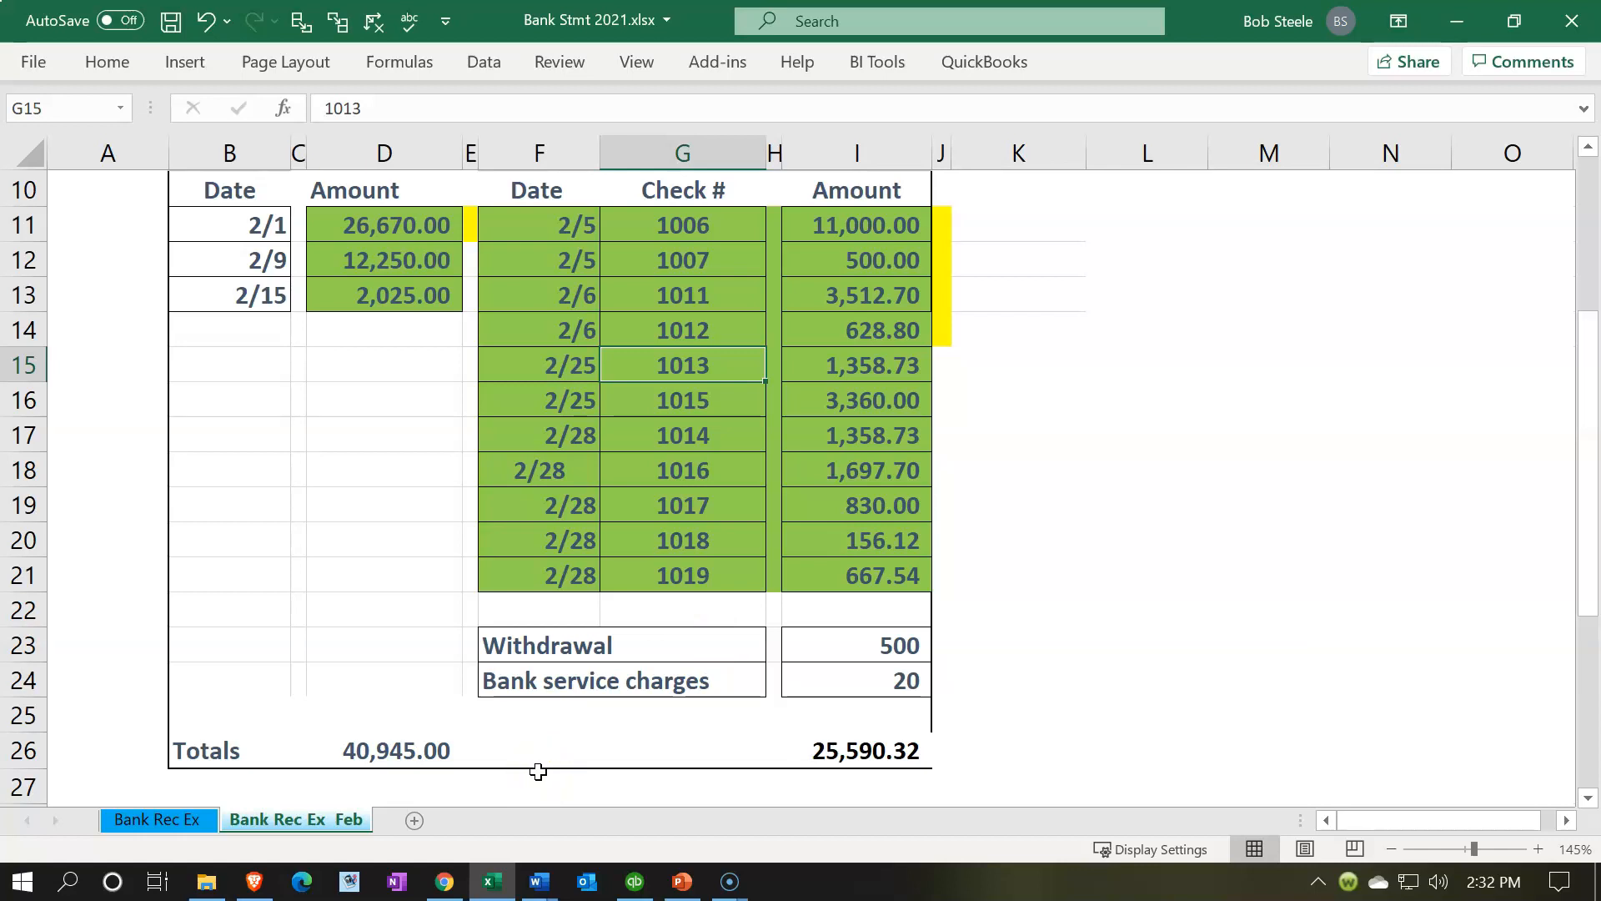
pyautogui.click(512, 880)
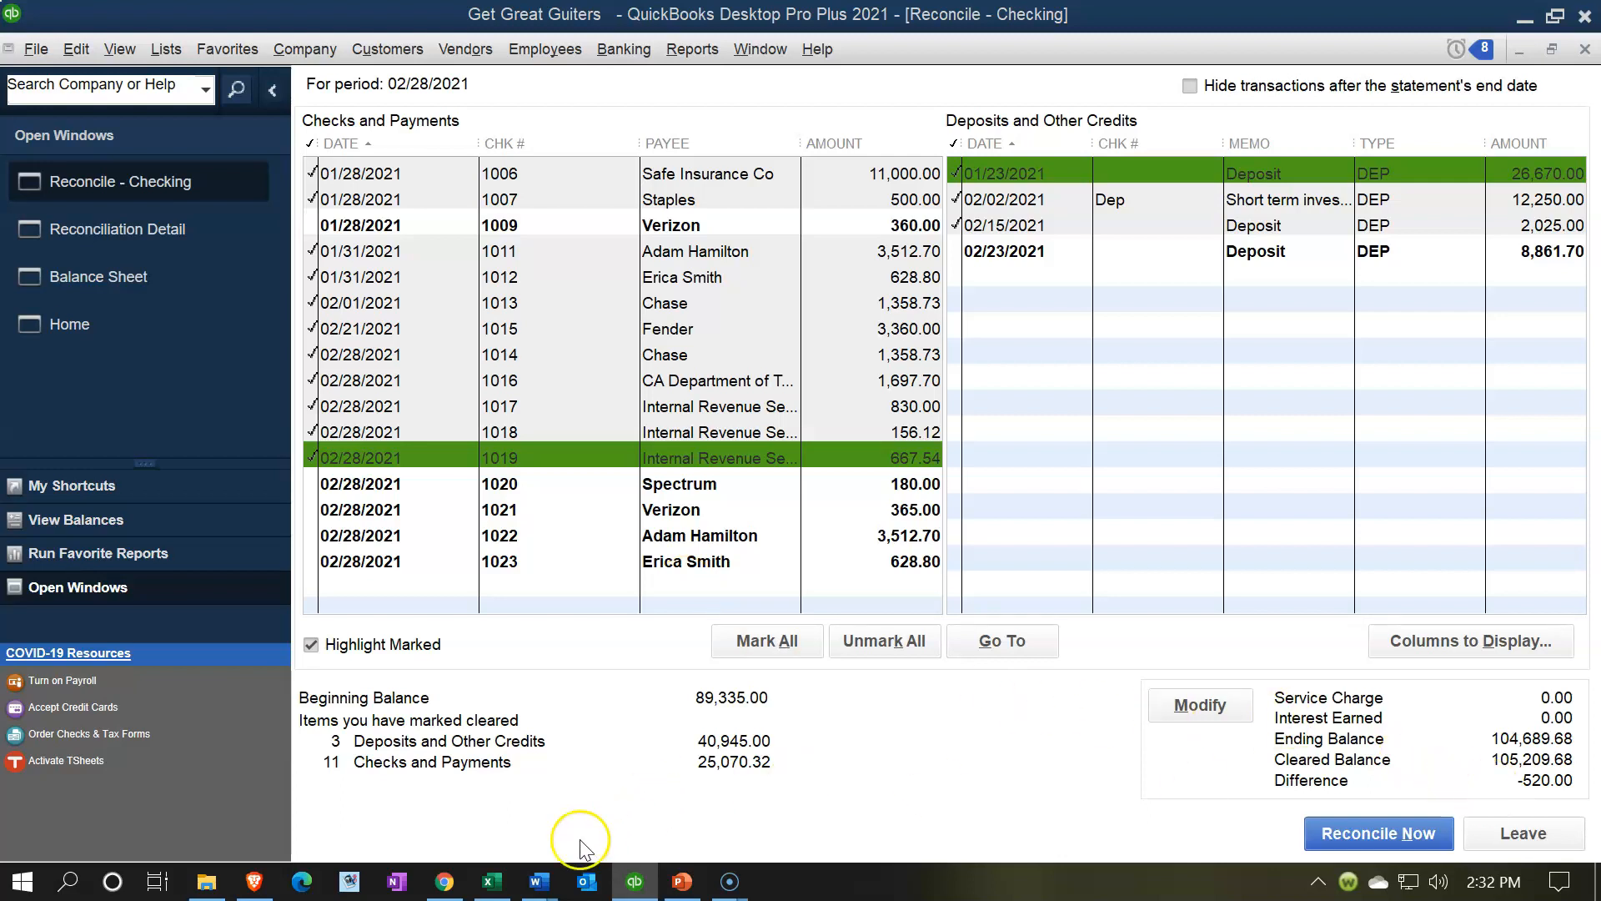
pyautogui.click(492, 882)
pyautogui.click(856, 645)
pyautogui.moveTo(856, 645); pyautogui.dragTo(857, 682)
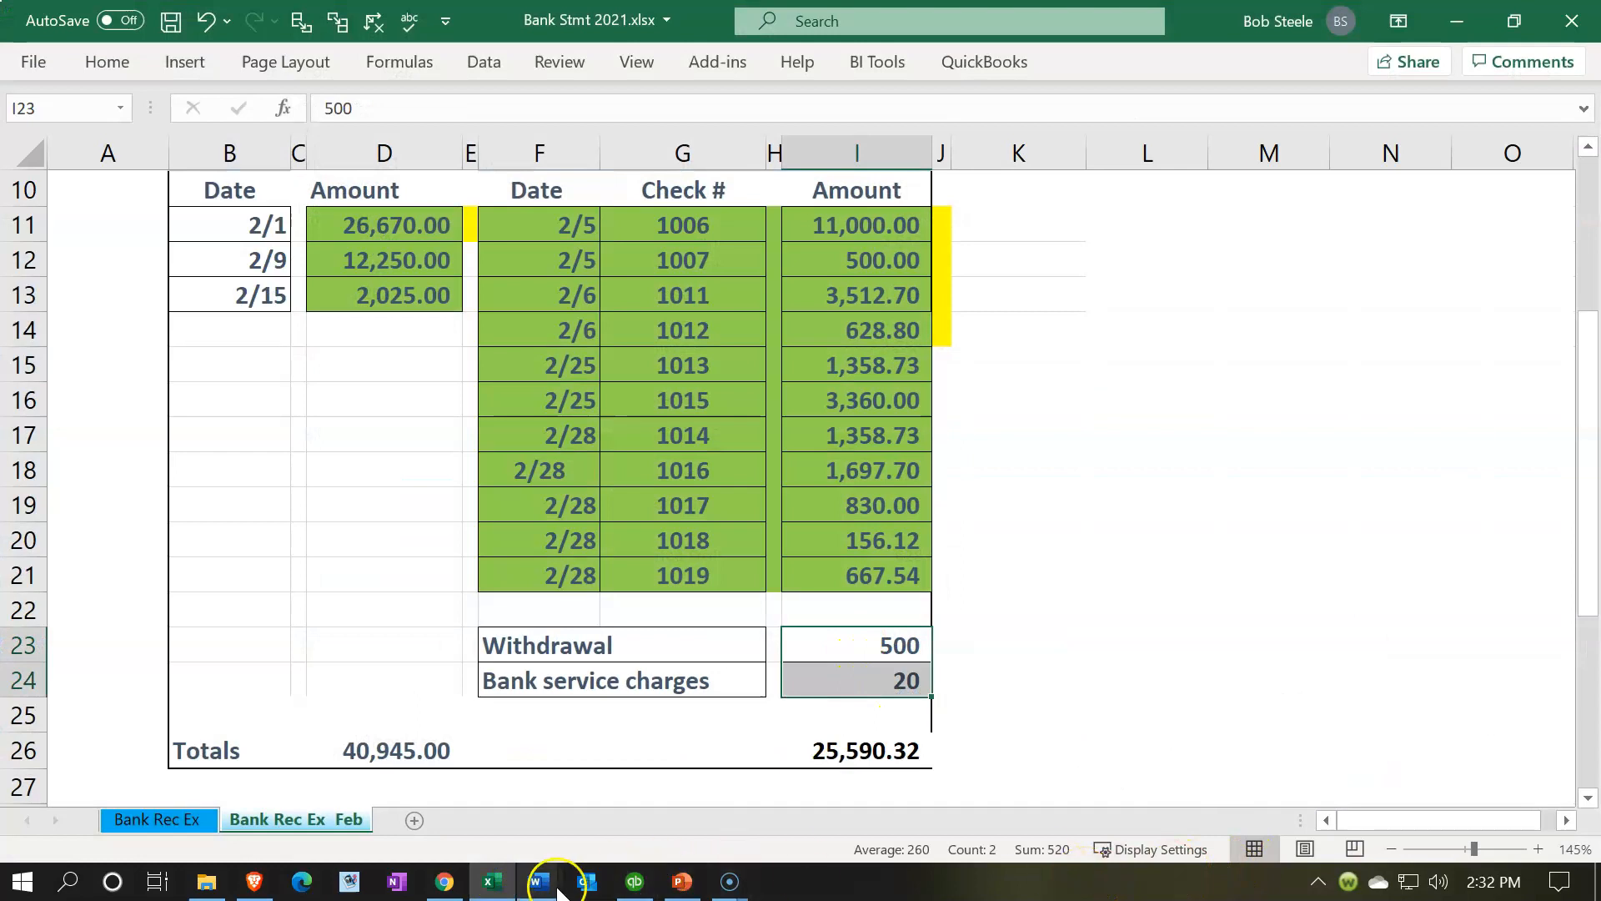
pyautogui.click(492, 882)
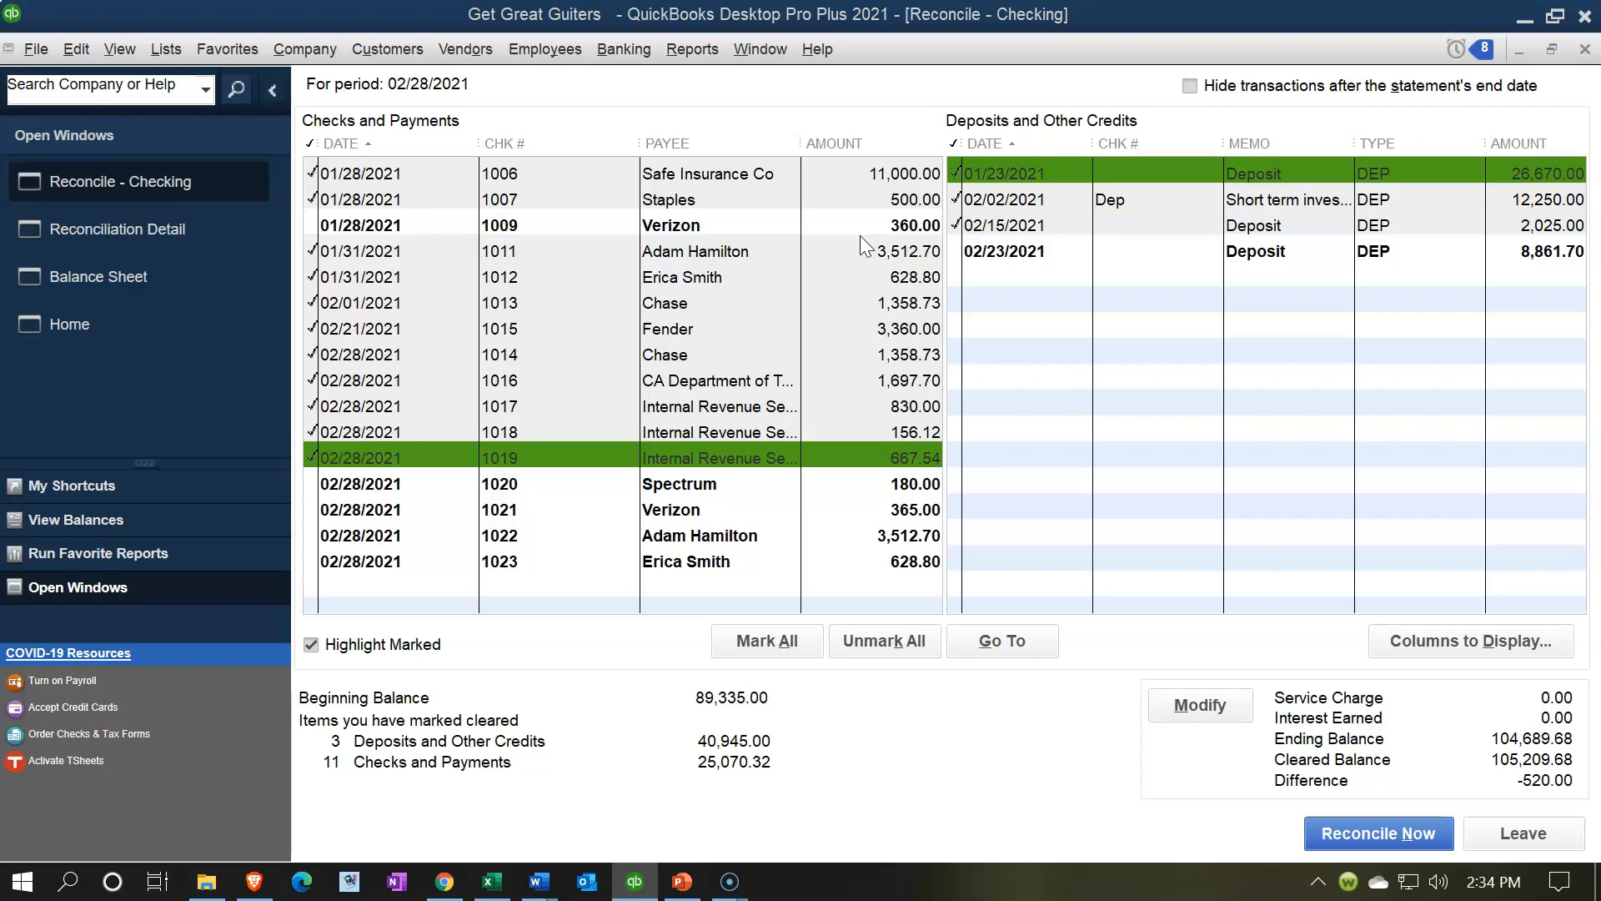
pyautogui.click(494, 882)
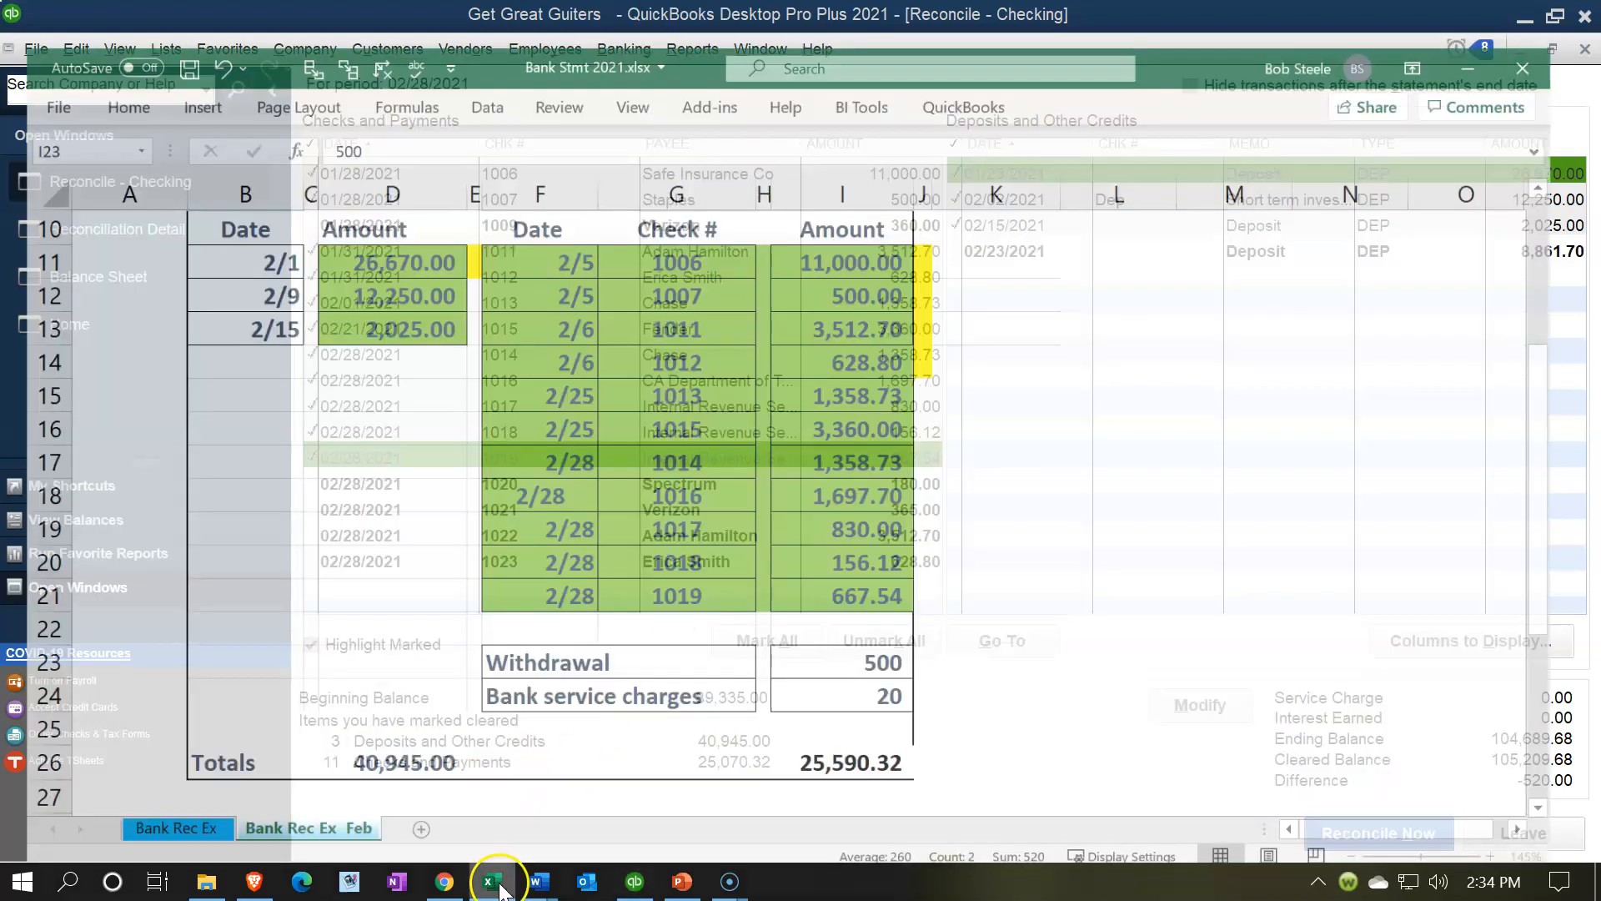
pyautogui.moveTo(534, 647); pyautogui.dragTo(843, 676)
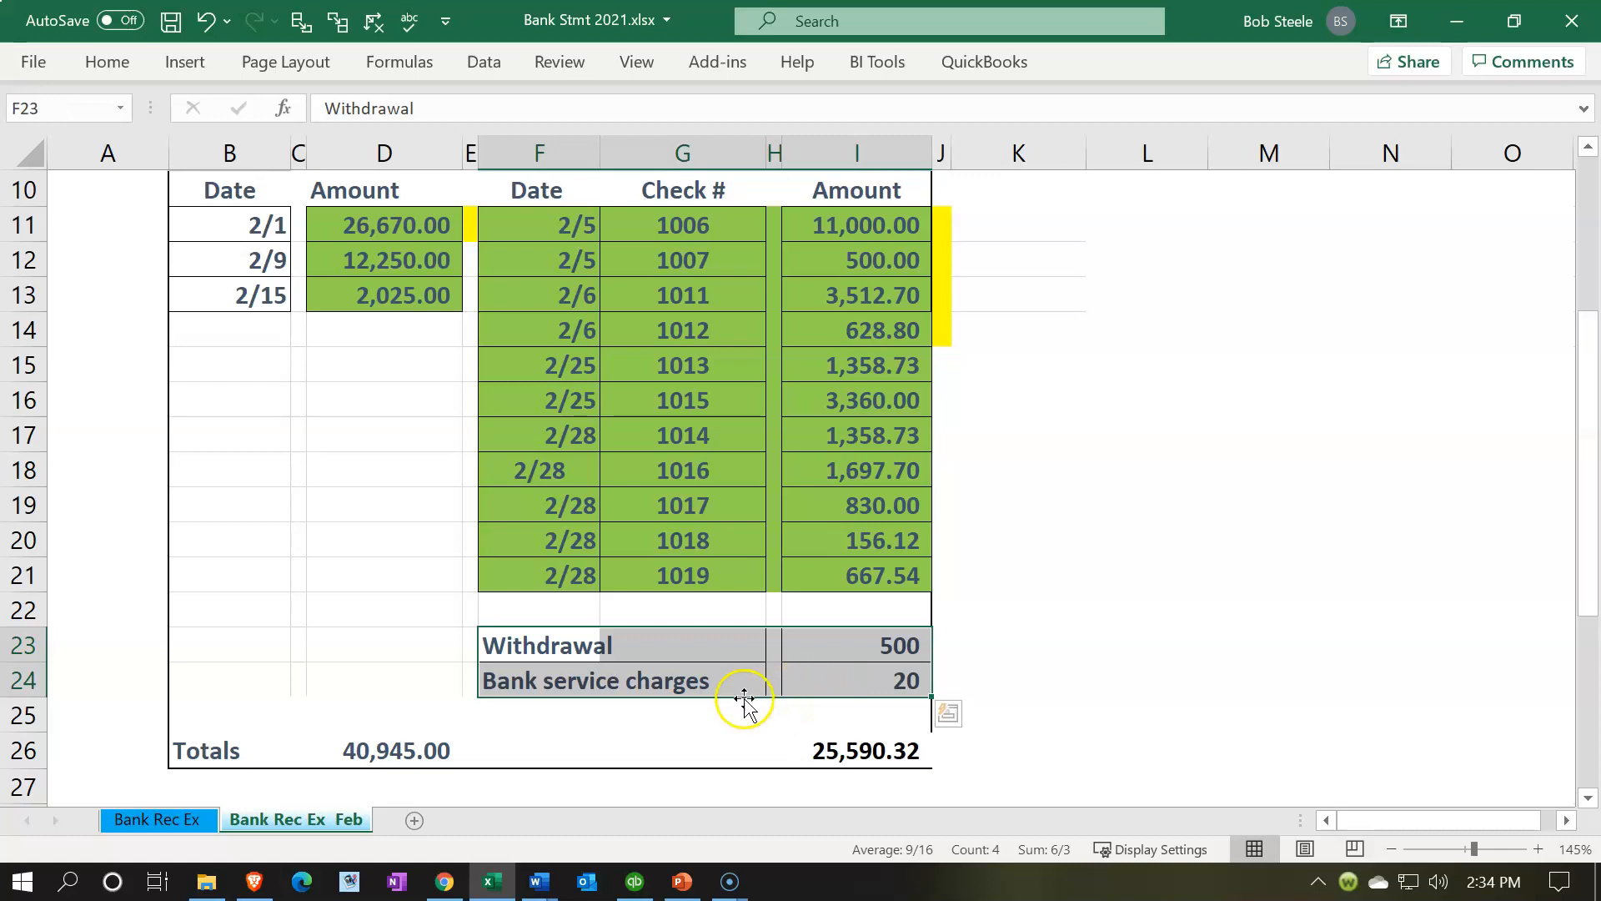
pyautogui.moveTo(529, 654); pyautogui.dragTo(885, 652)
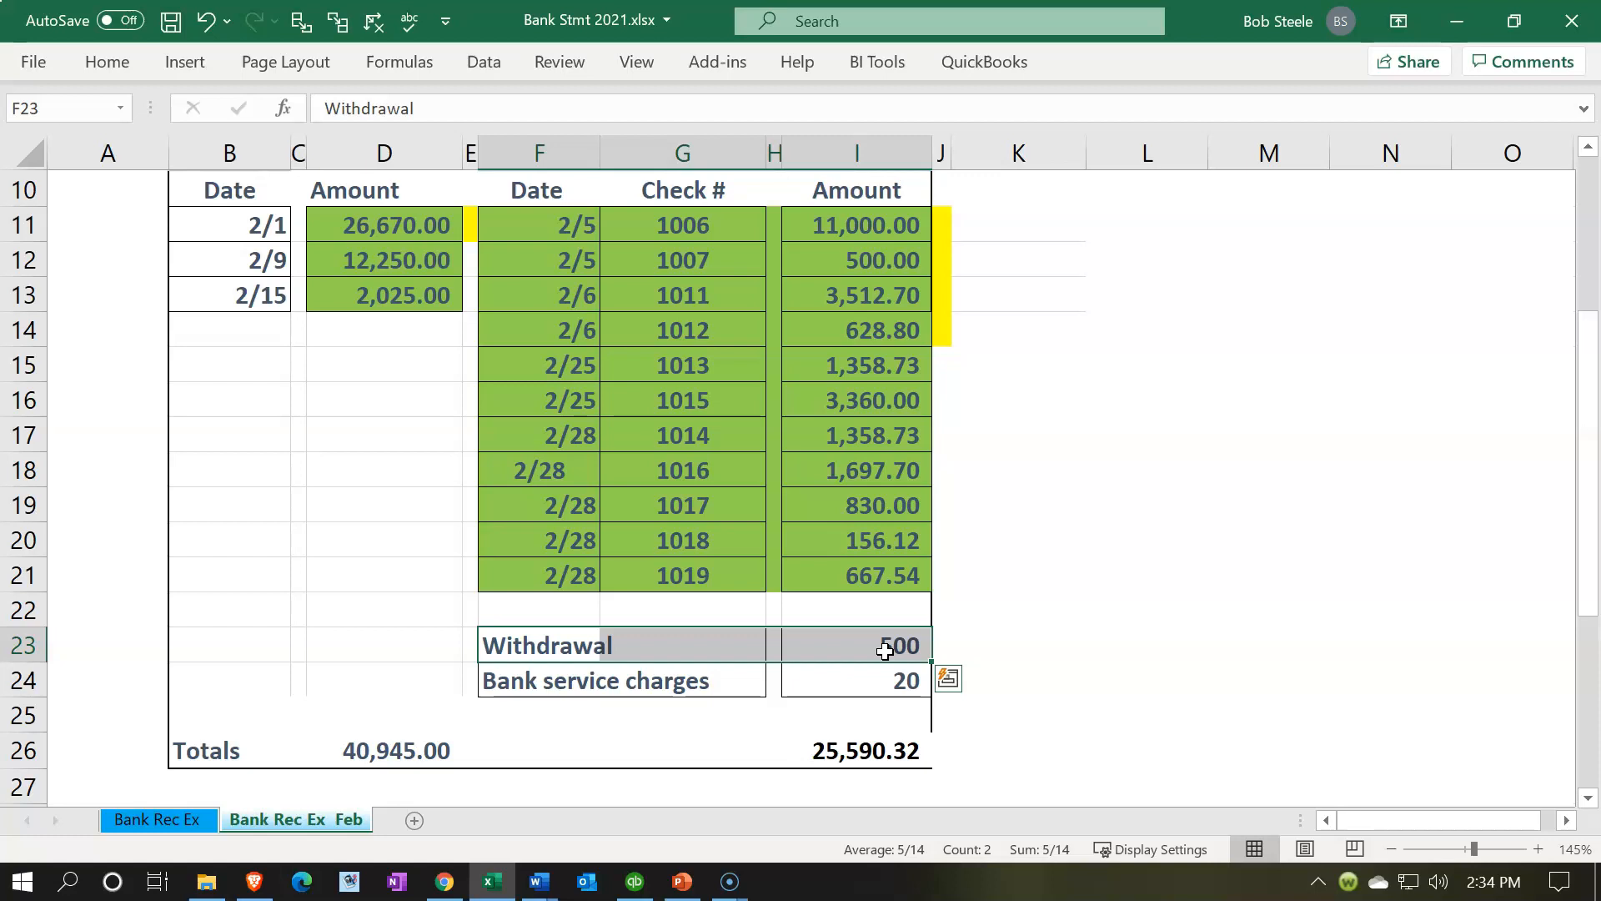
pyautogui.click(885, 650)
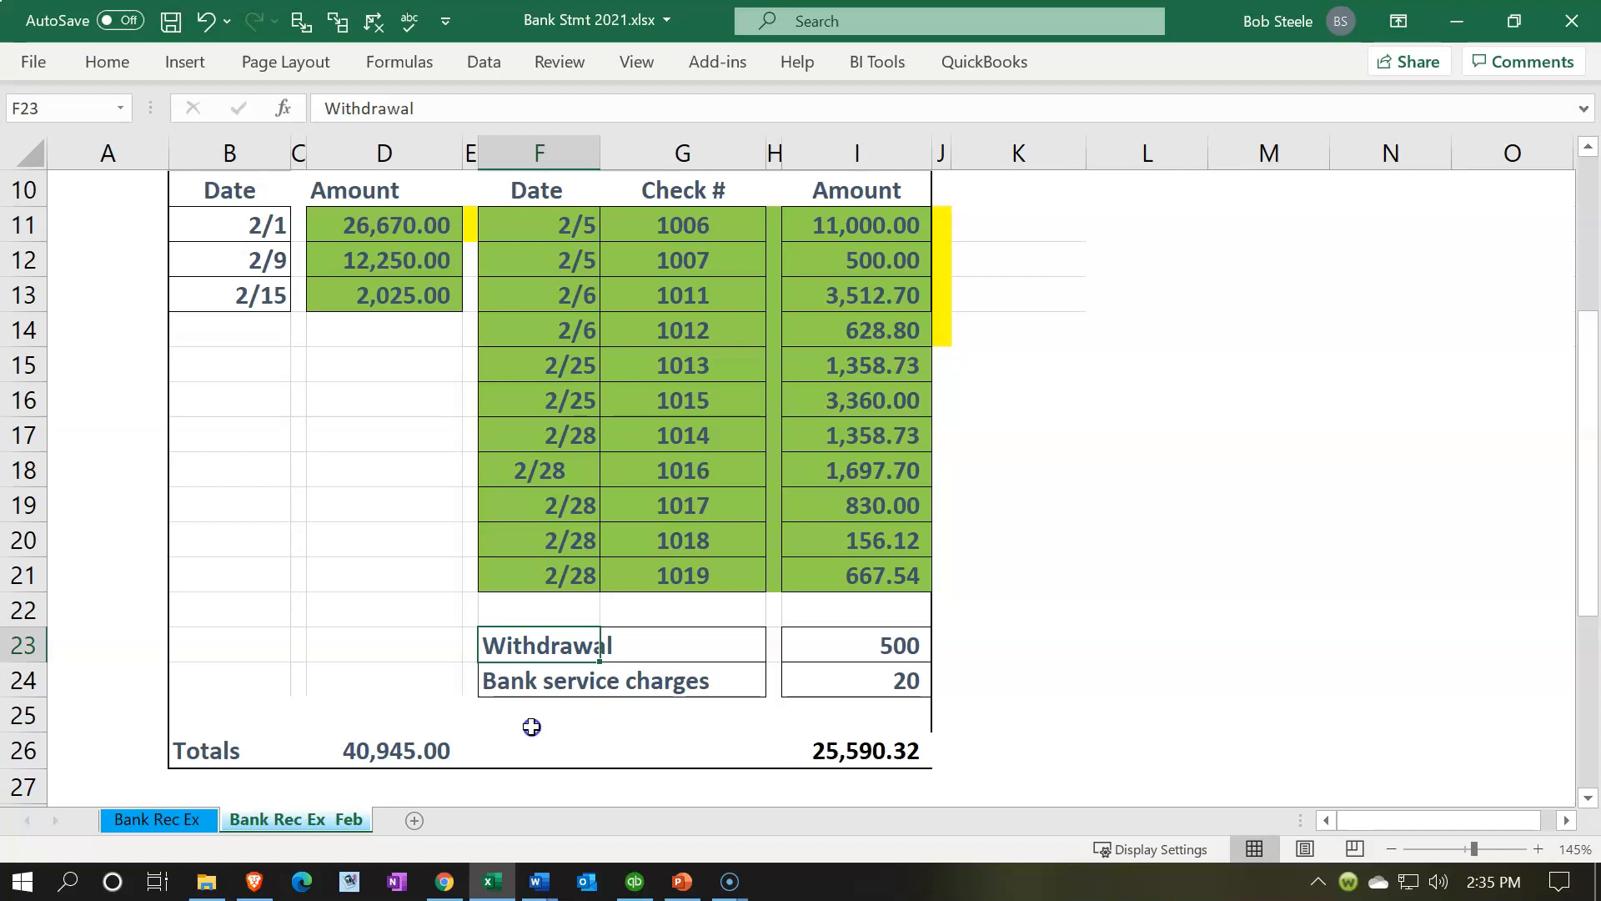
pyautogui.press('Right')
pyautogui.press('Right')
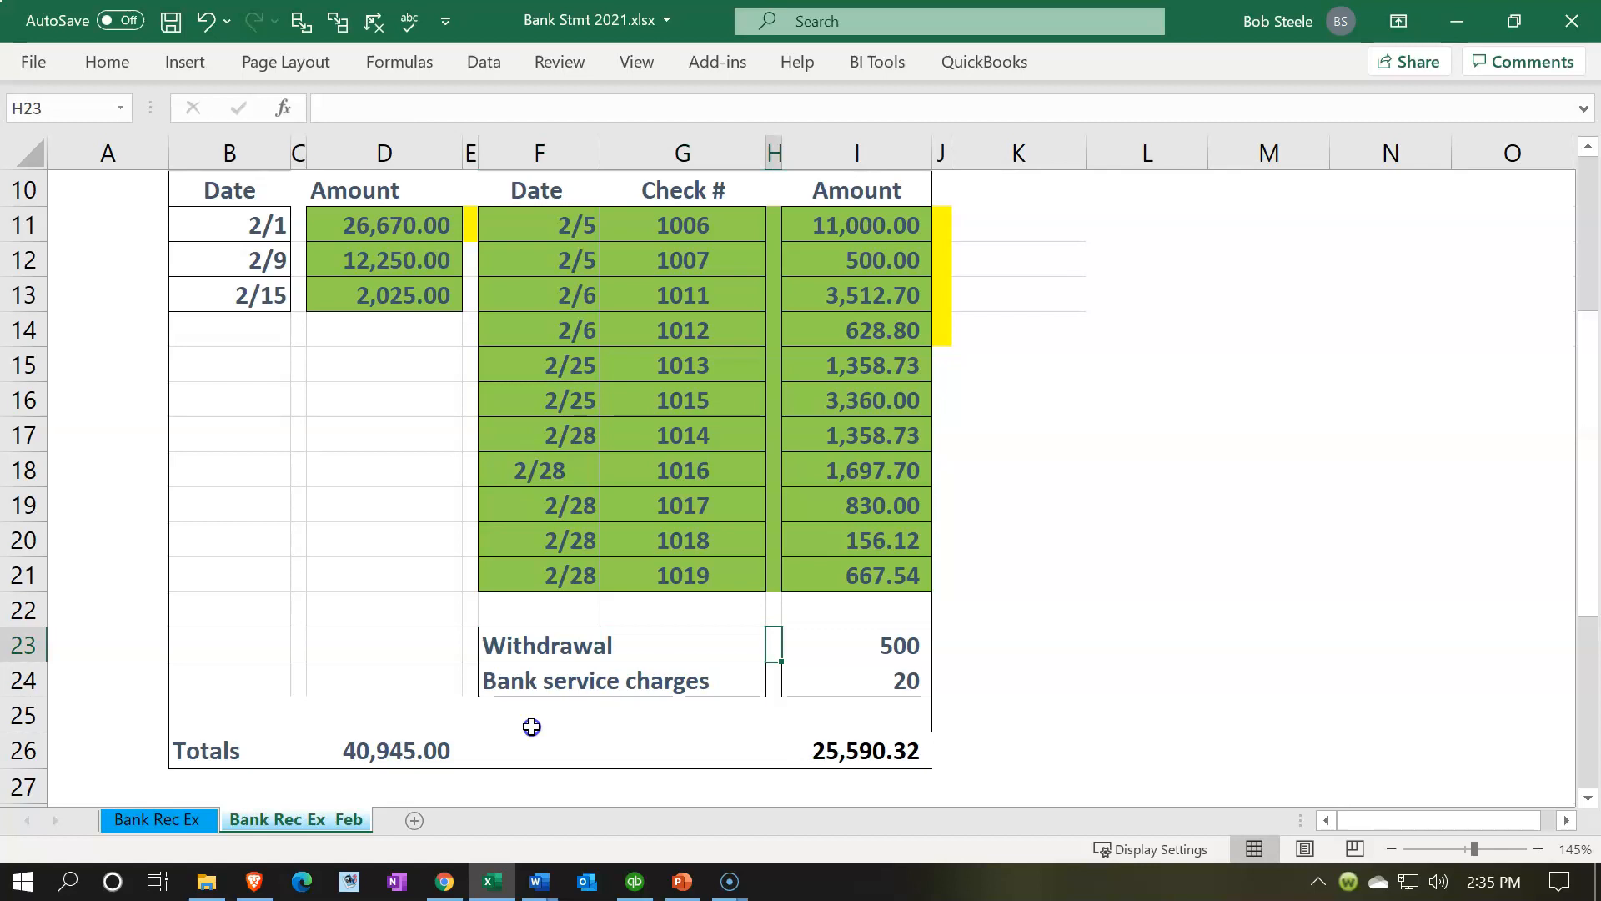
pyautogui.press('Right')
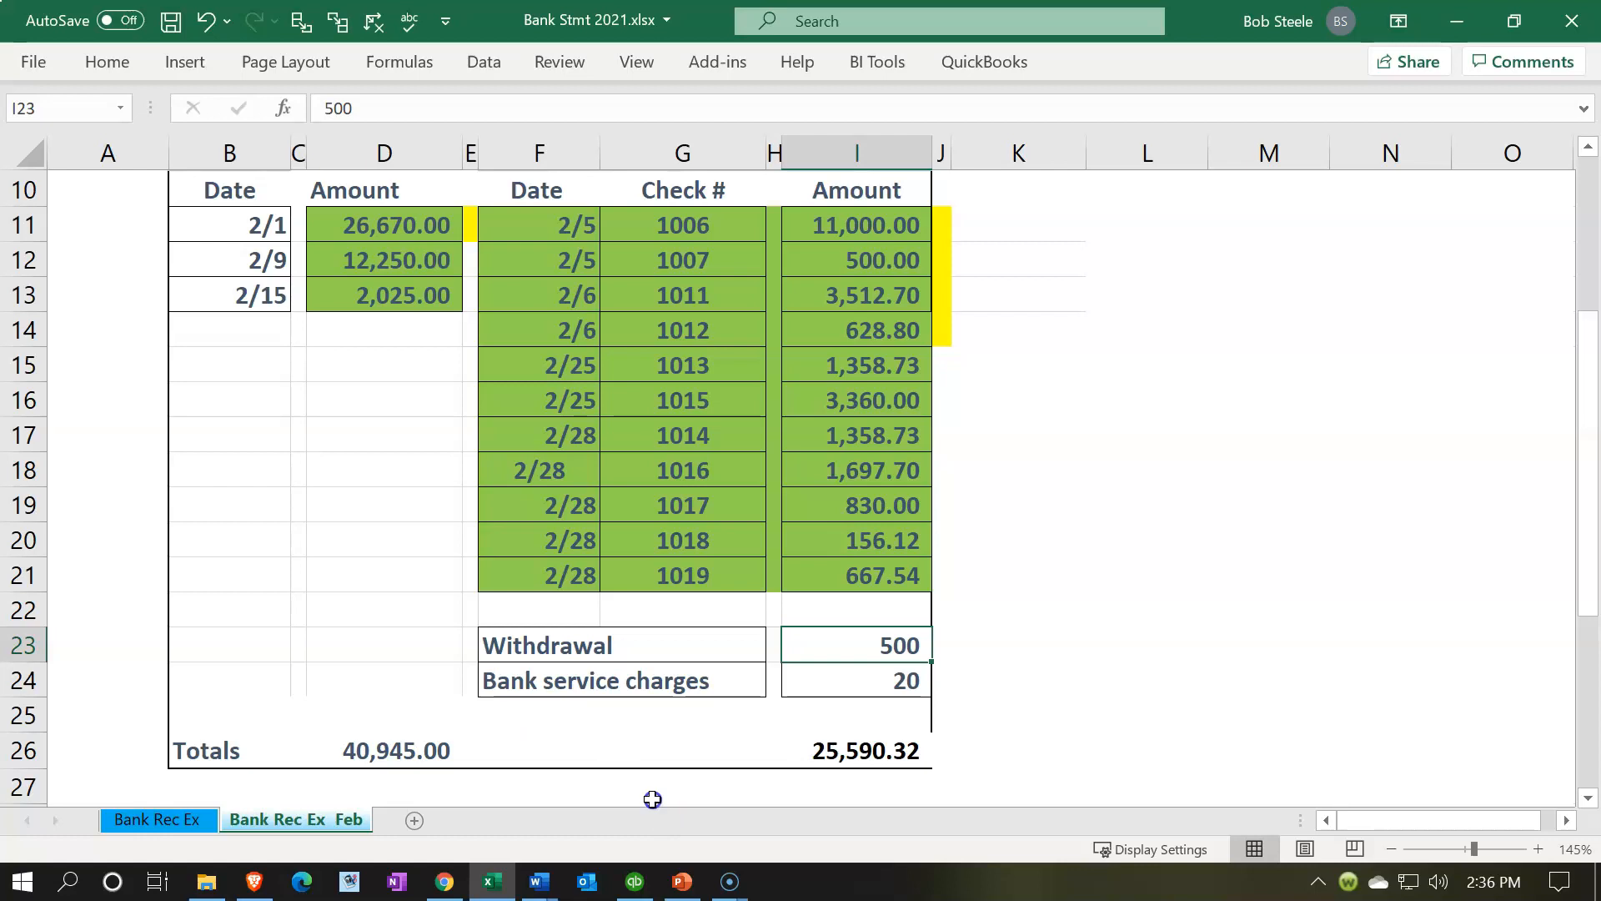
# Step: Switch to QuickBooks and open the Checking account's register from the Chart of Accounts
pyautogui.click(633, 881)
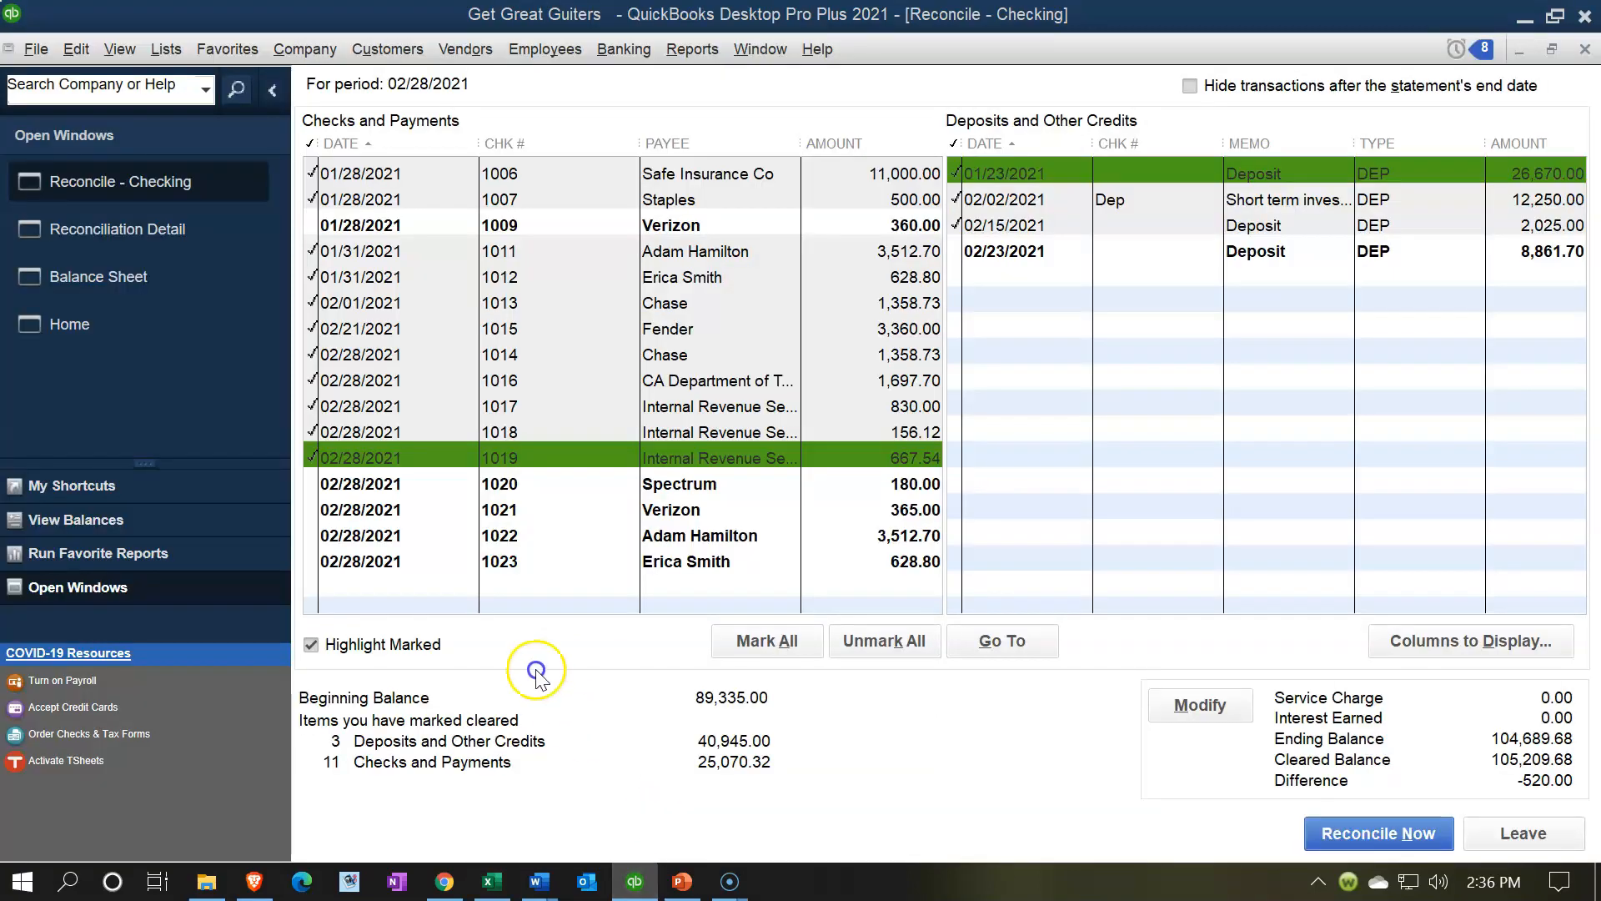
pyautogui.click(605, 55)
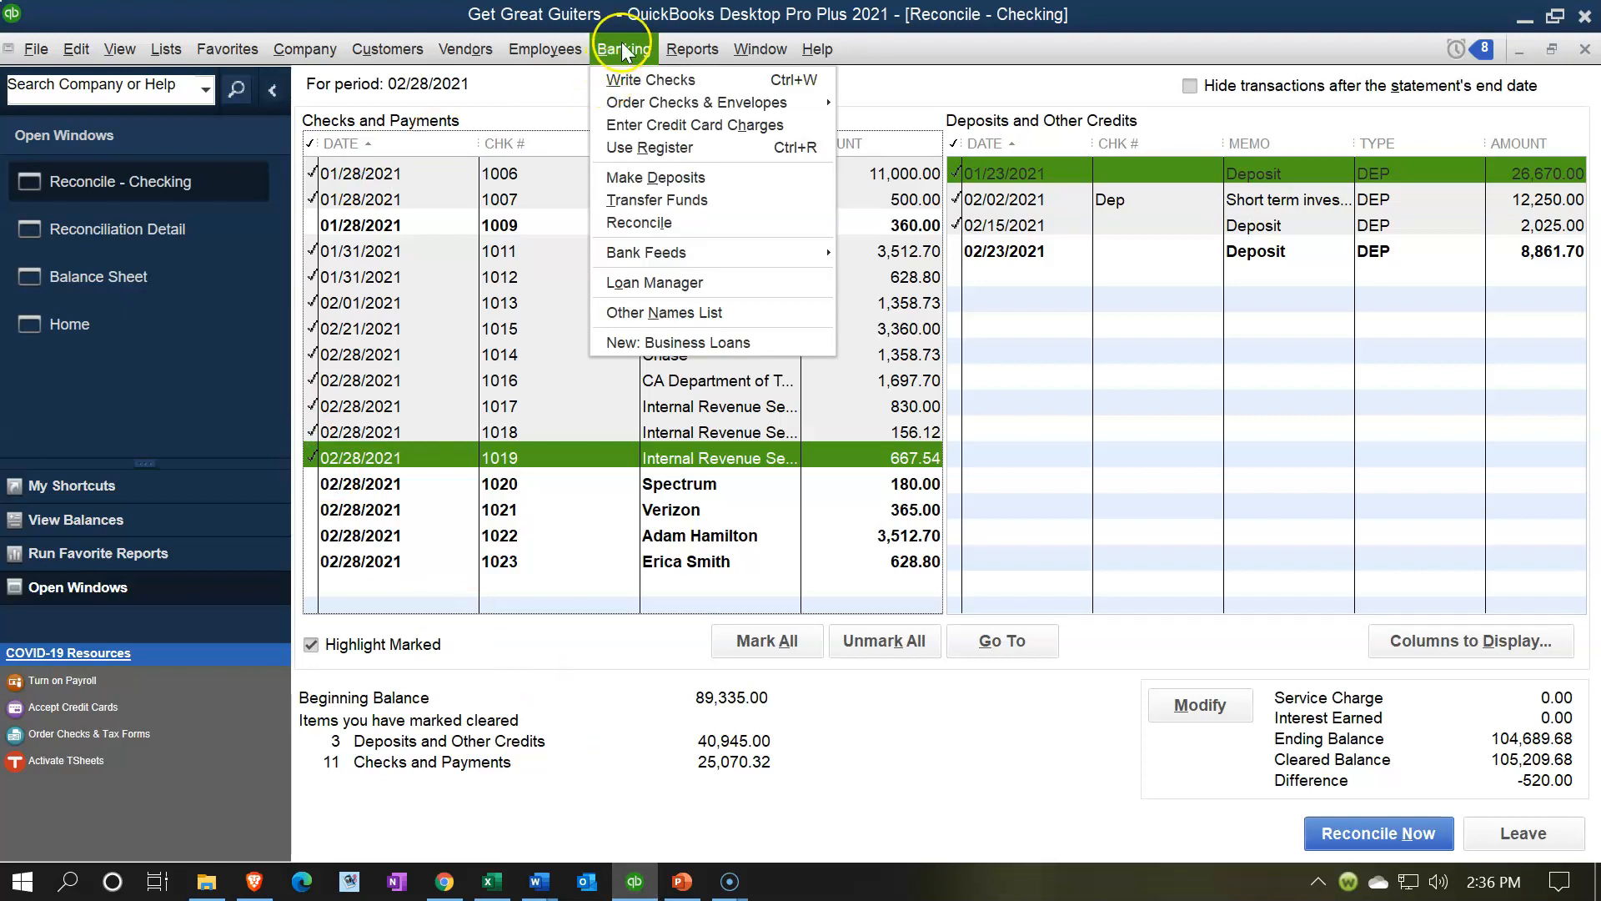
pyautogui.click(544, 50)
pyautogui.click(175, 48)
pyautogui.click(179, 49)
pyautogui.click(185, 79)
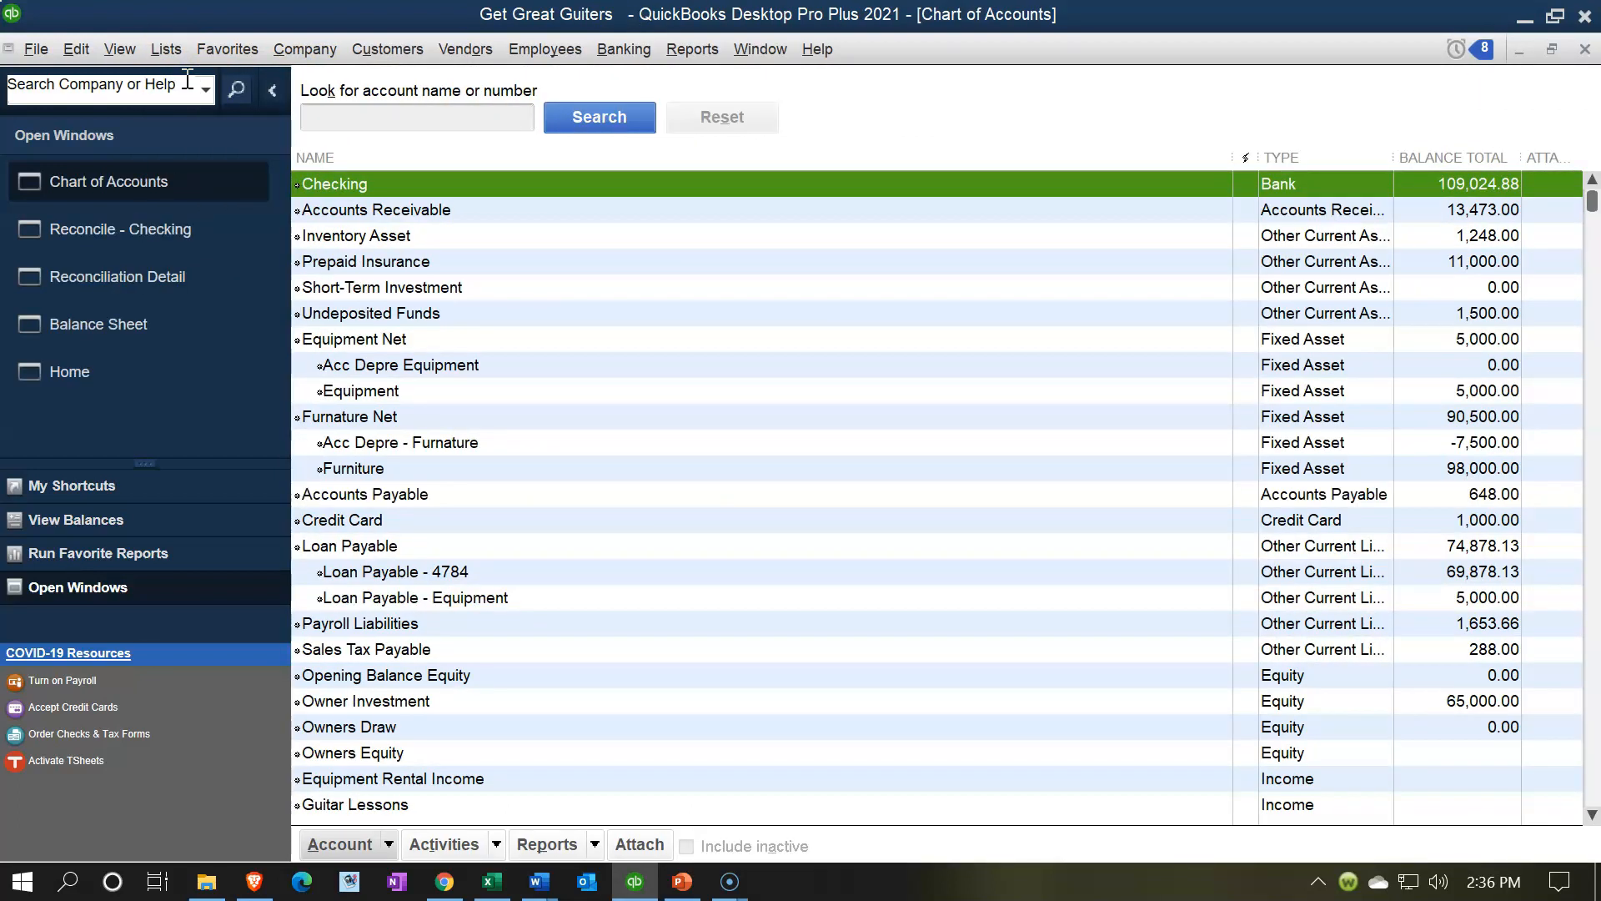
pyautogui.doubleClick(399, 187)
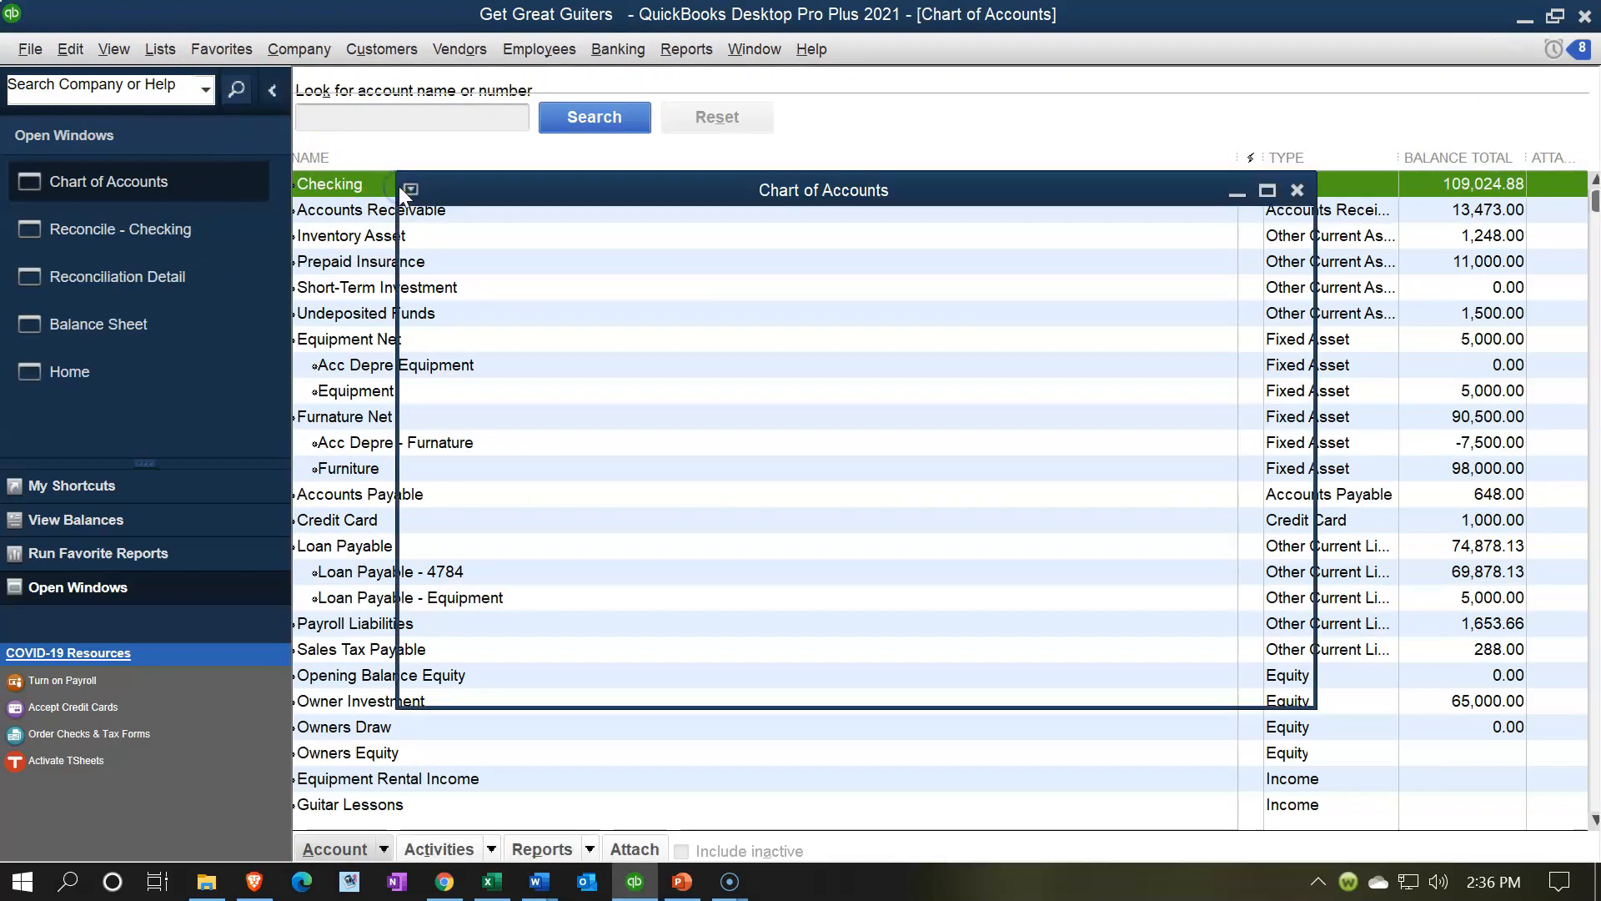
# Step: Enter a new register transaction dated 02/28/2021 with number Other, payee Owner and a payment of 500
pyautogui.write('022821')
pyautogui.press('Tab')
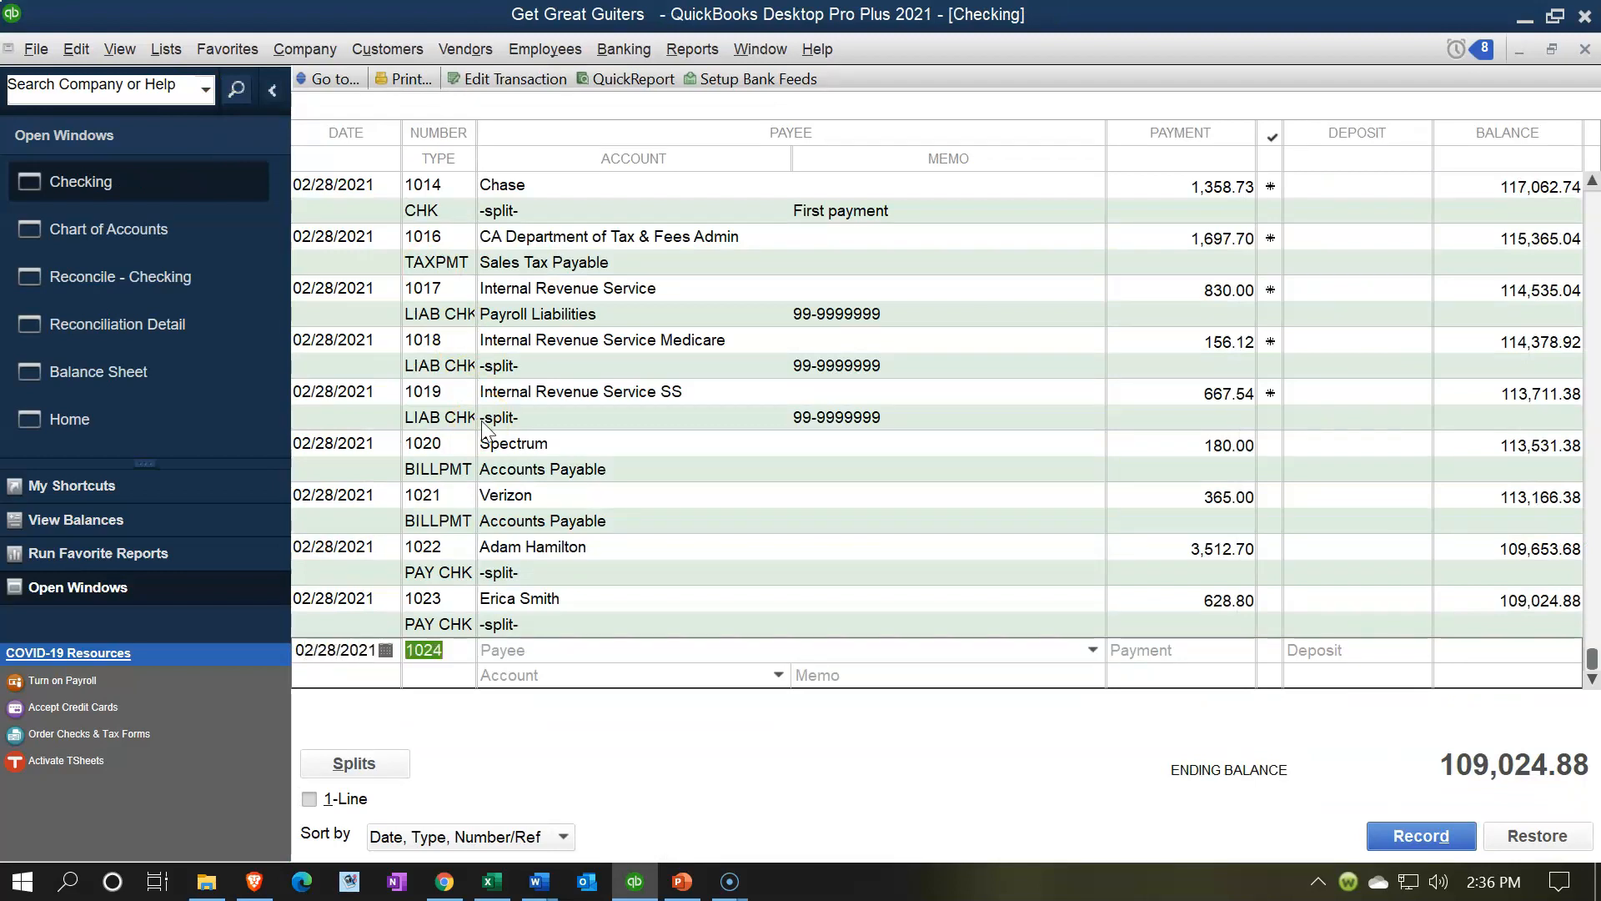
pyautogui.write('Othe')
pyautogui.press('BackSpace')
pyautogui.press('BackSpace')
pyautogui.press('BackSpace')
pyautogui.write('ther')
pyautogui.press('Tab')
pyautogui.write('Ow')
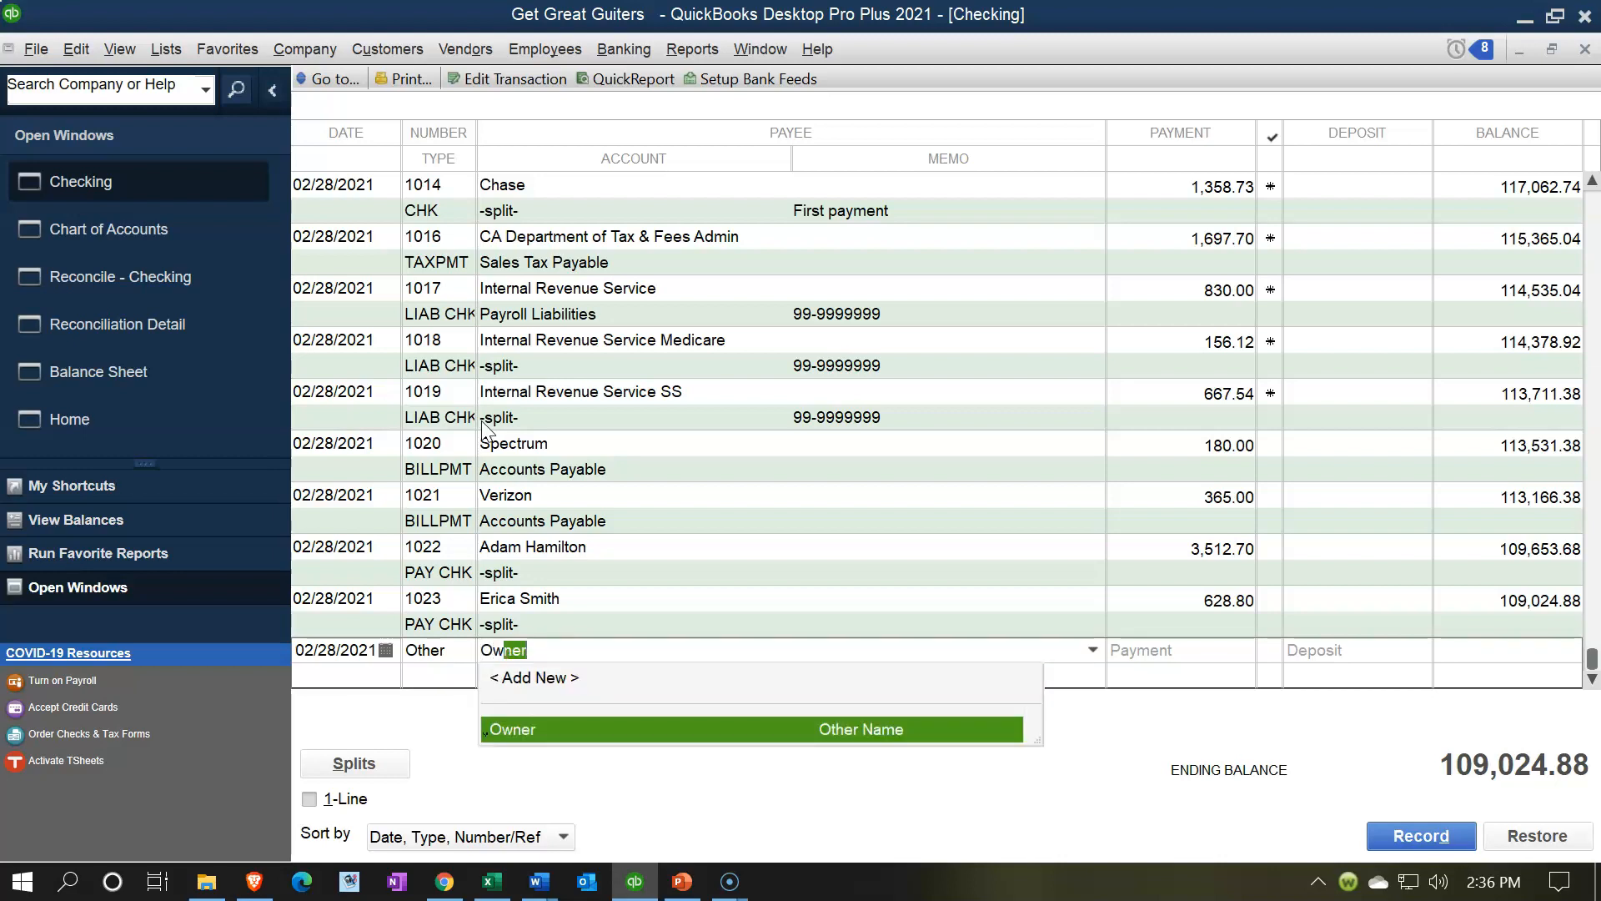
pyautogui.press('Tab')
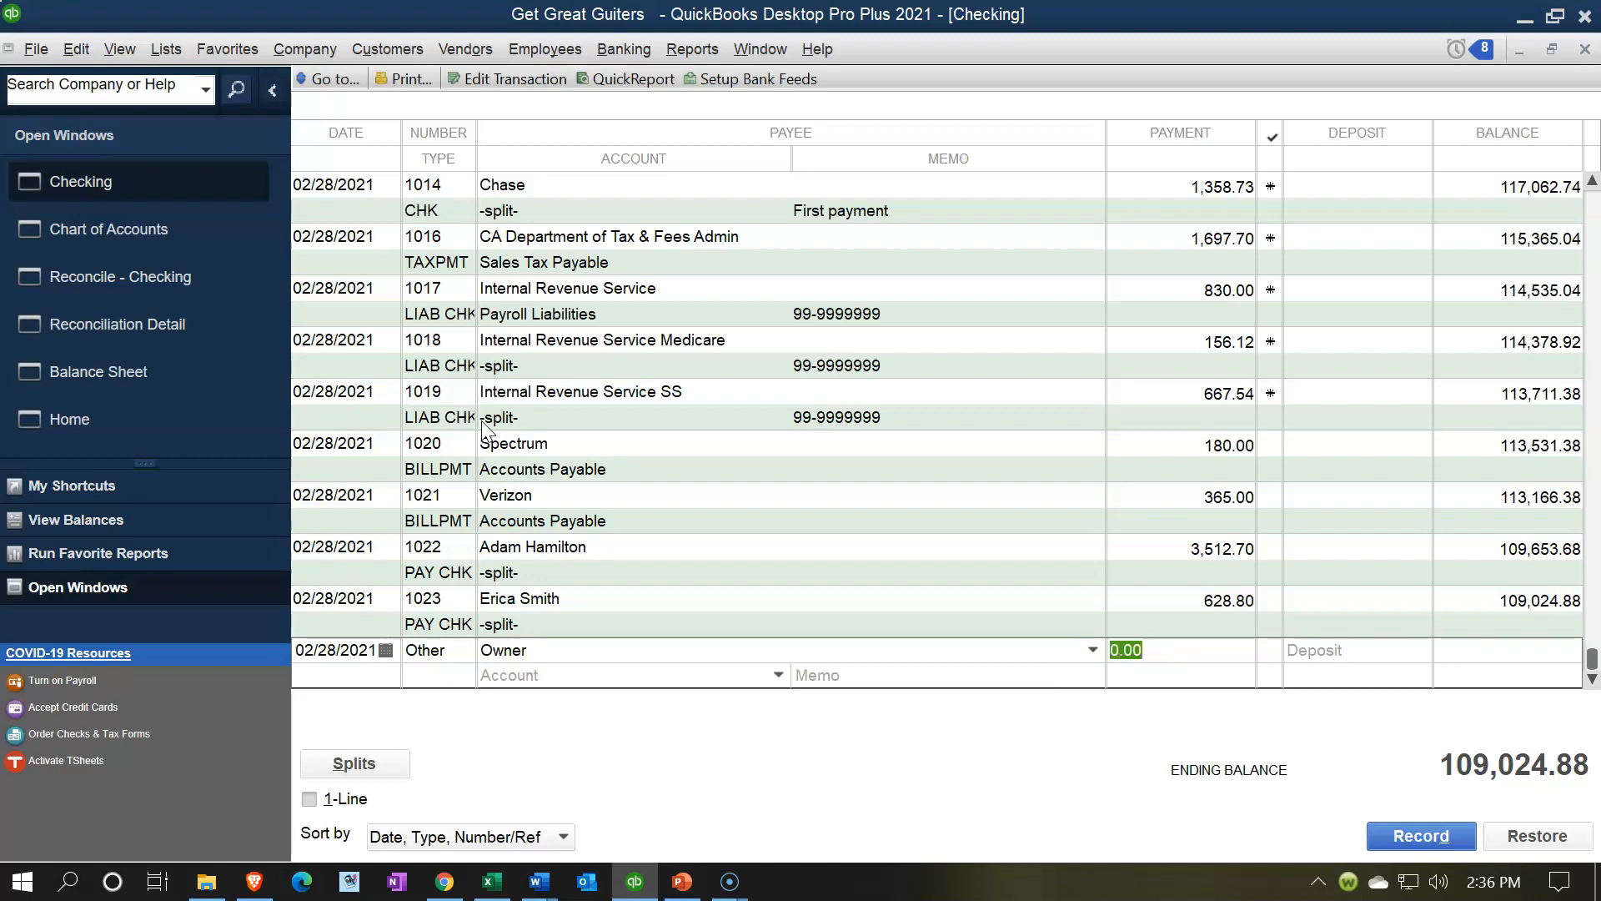
pyautogui.write('500')
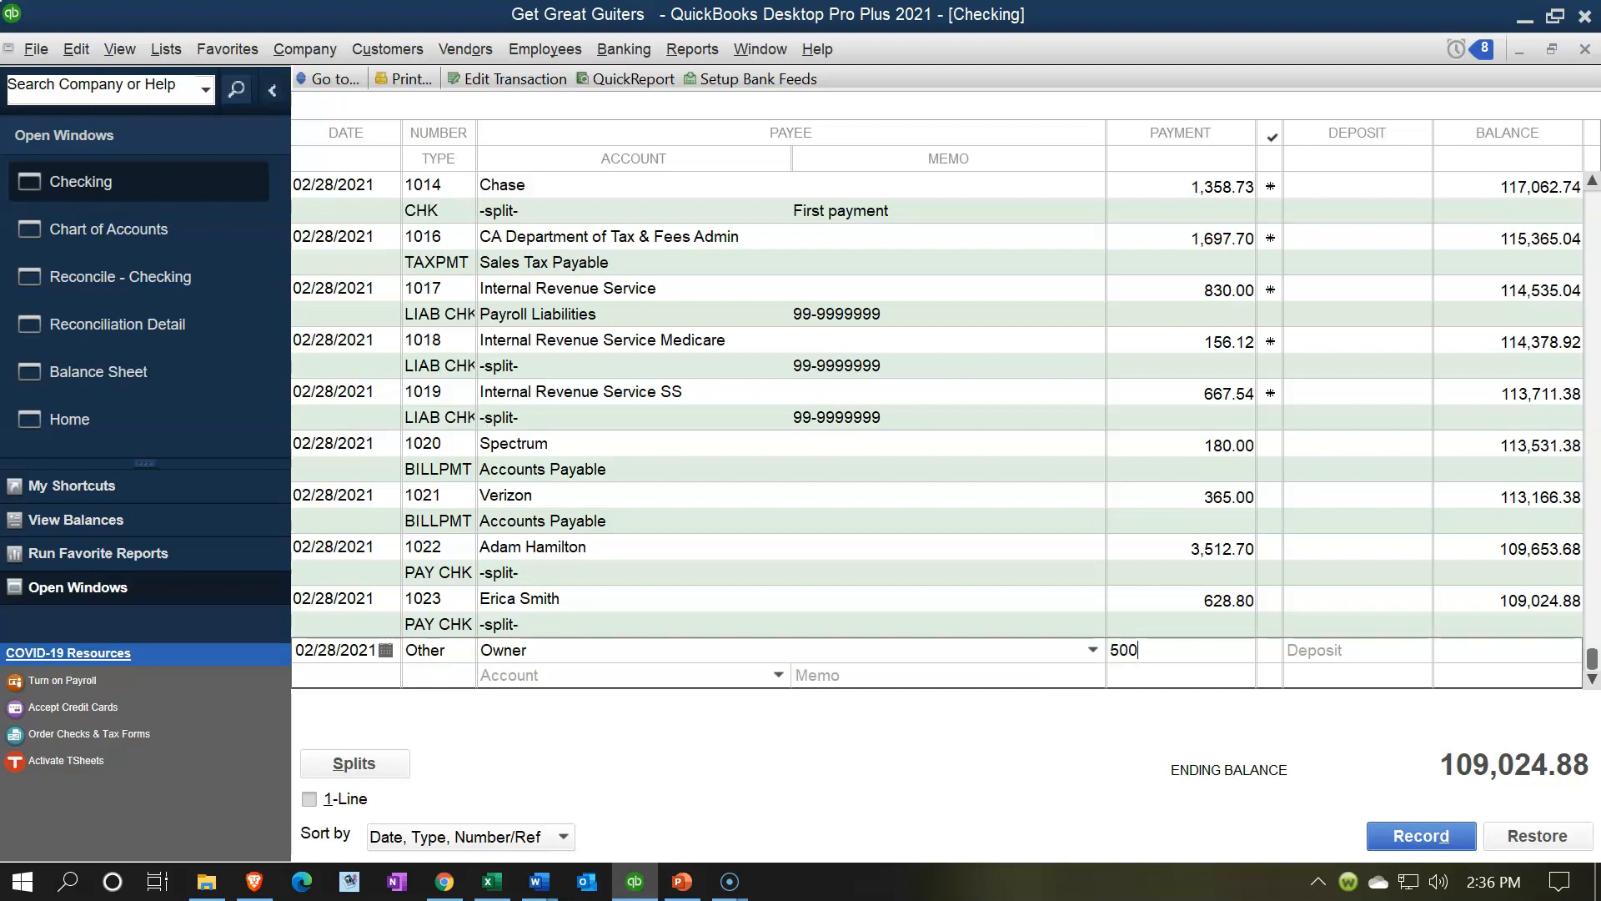
pyautogui.press('Tab')
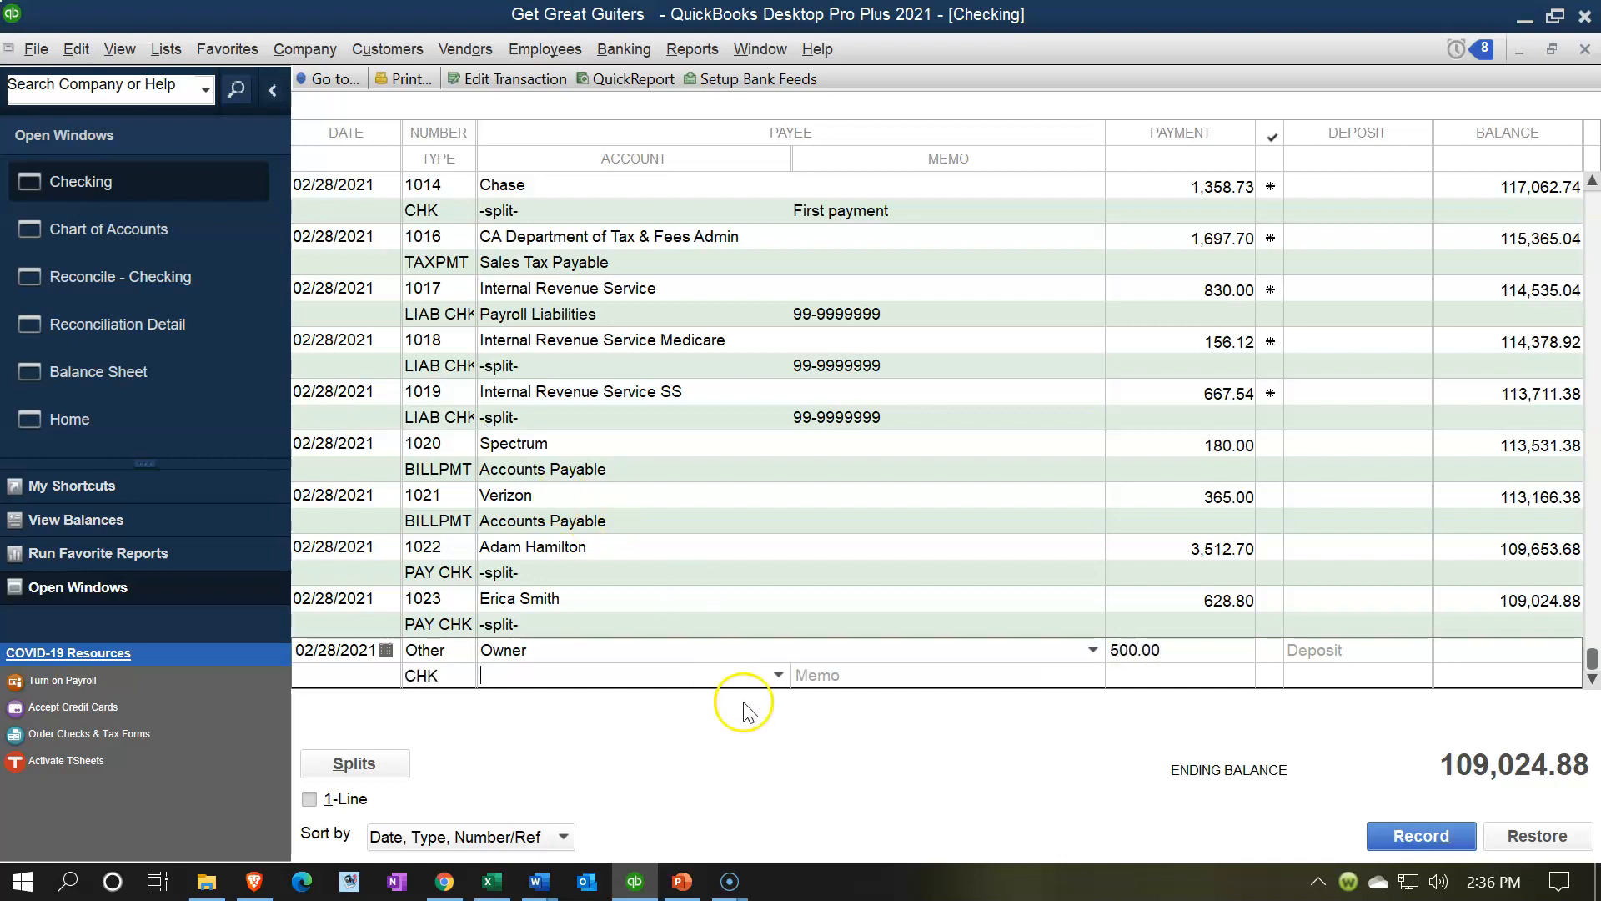
# Step: Assign the 500.00 Owner payment to the Owners Draw equity account and record the transaction
pyautogui.click(777, 675)
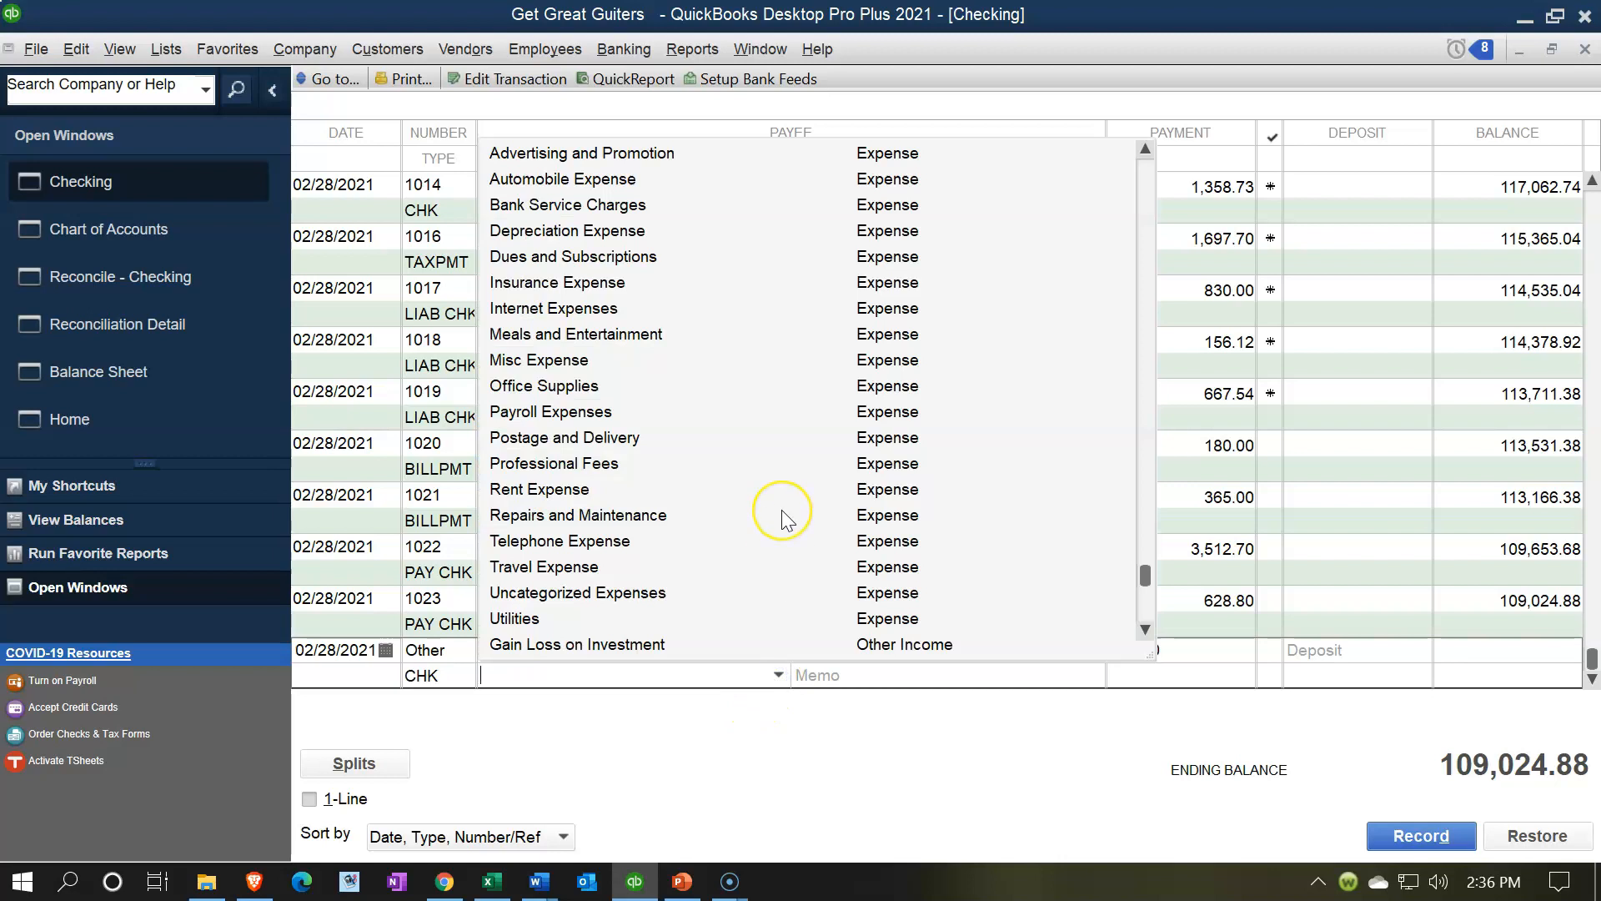
pyautogui.scroll(6, 782, 509)
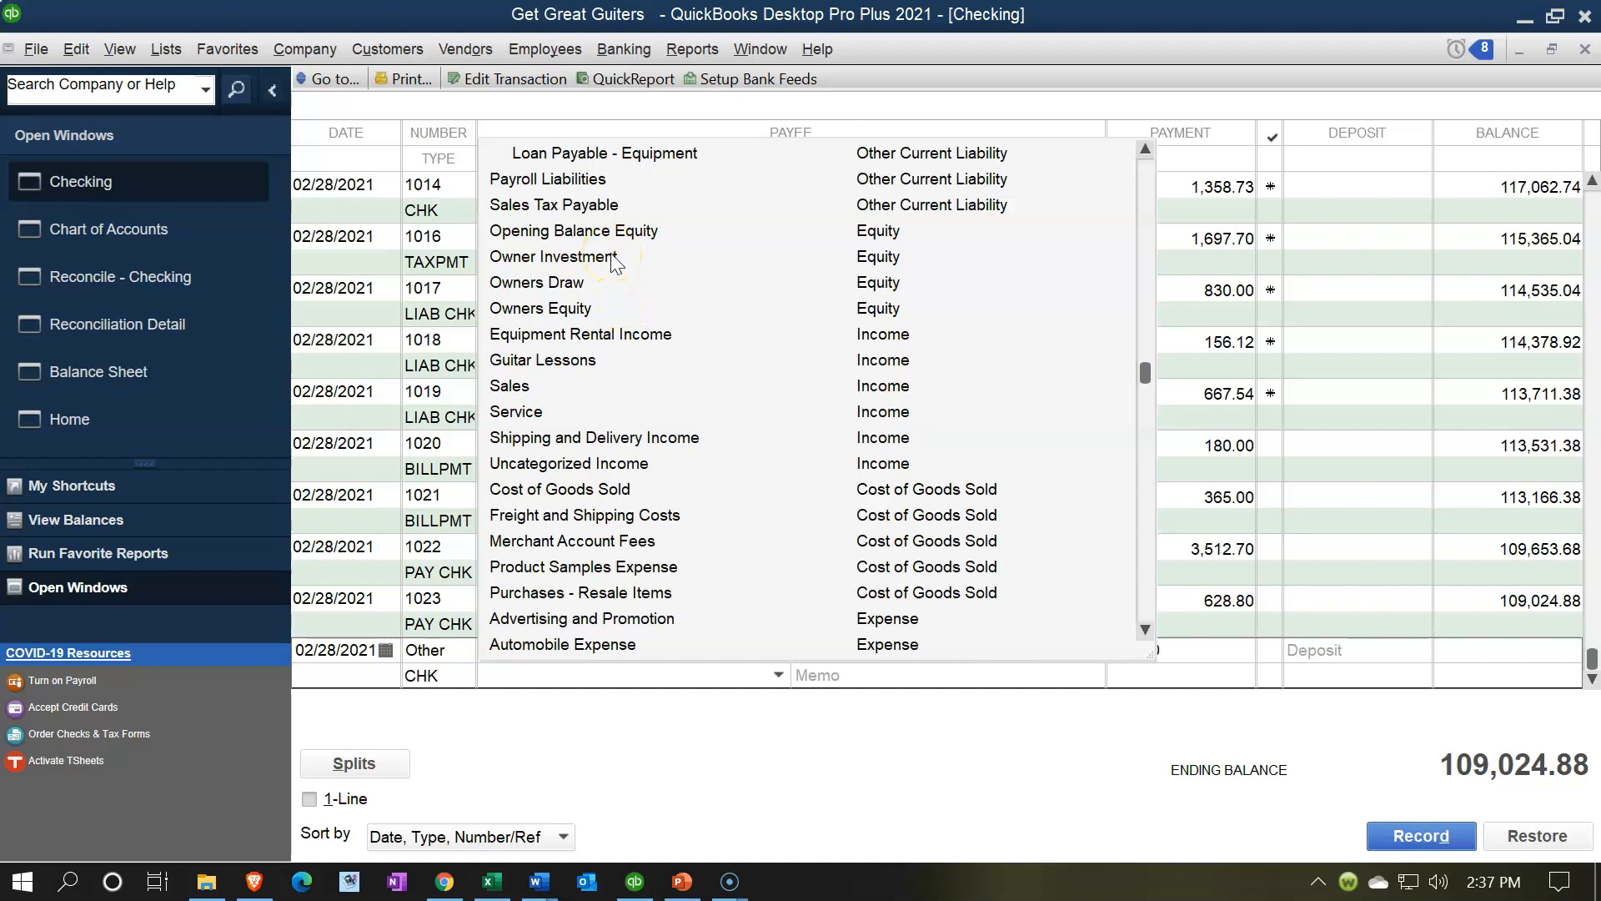
pyautogui.click(599, 286)
pyautogui.click(530, 282)
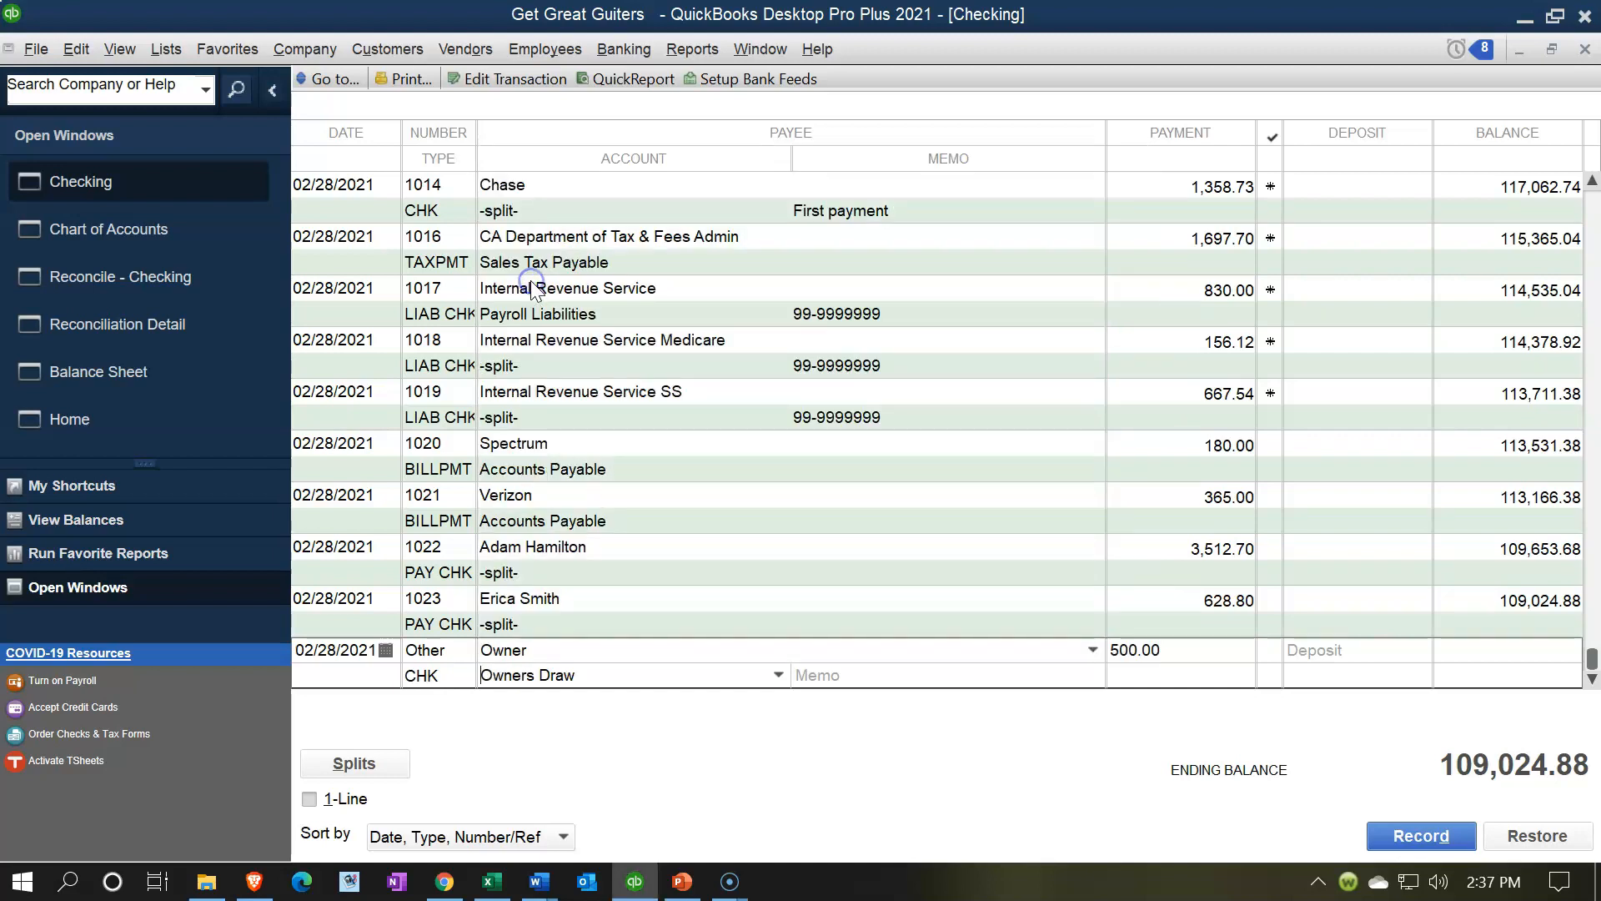
pyautogui.press('Tab')
pyautogui.click(1387, 834)
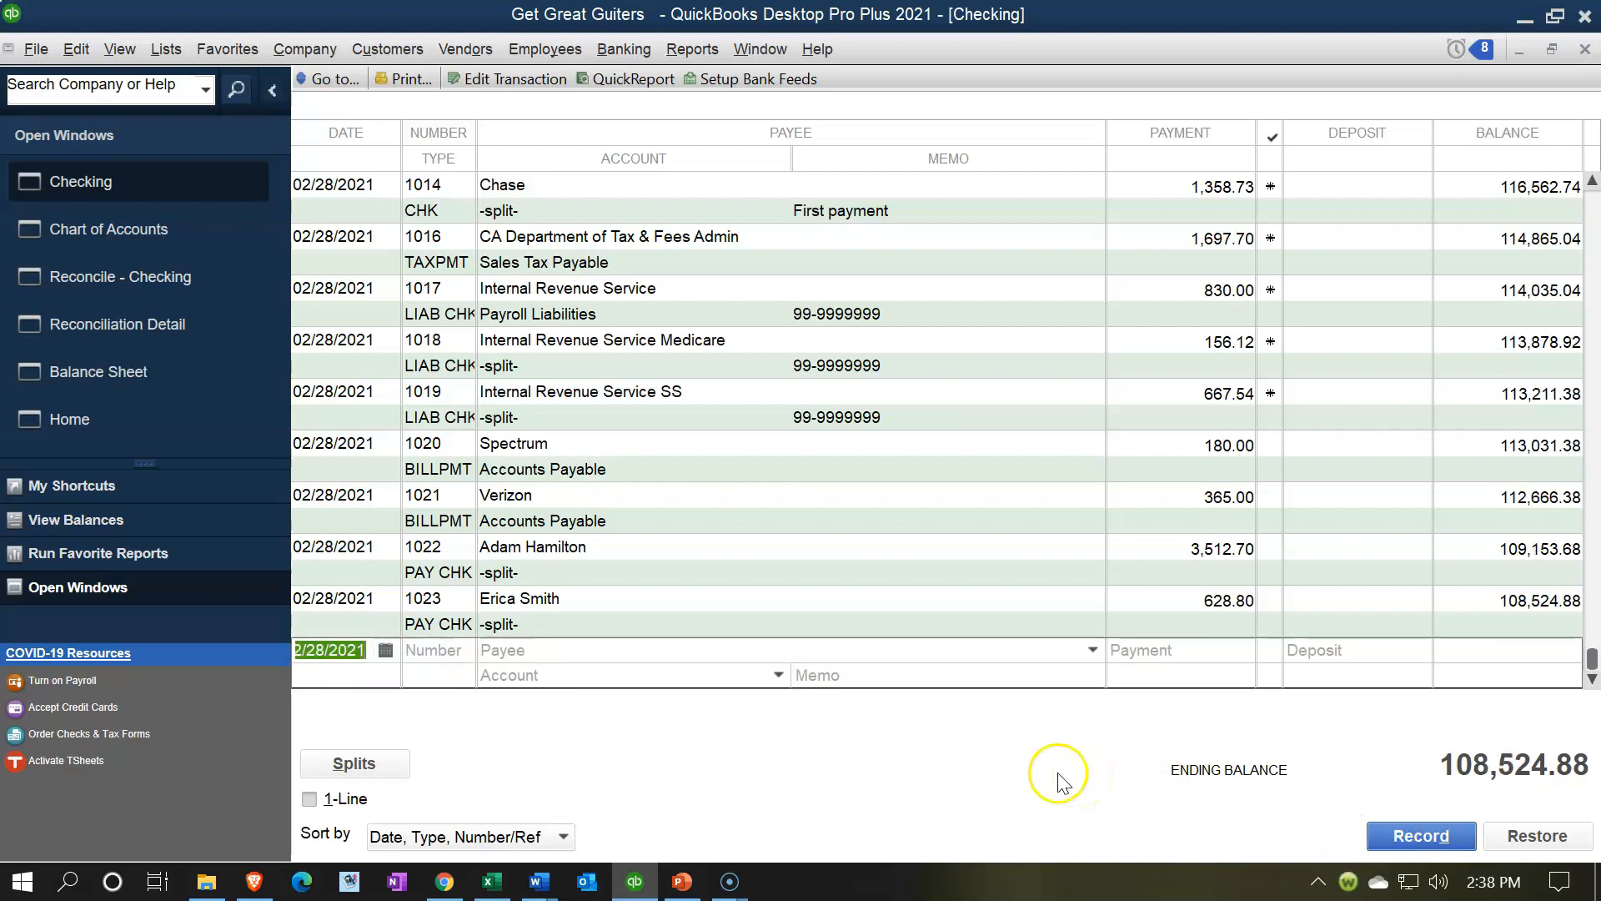
# Step: Switch to the Excel statement and review the Withdrawal amount against the cleared check rows above it
pyautogui.click(492, 881)
pyautogui.click(658, 567)
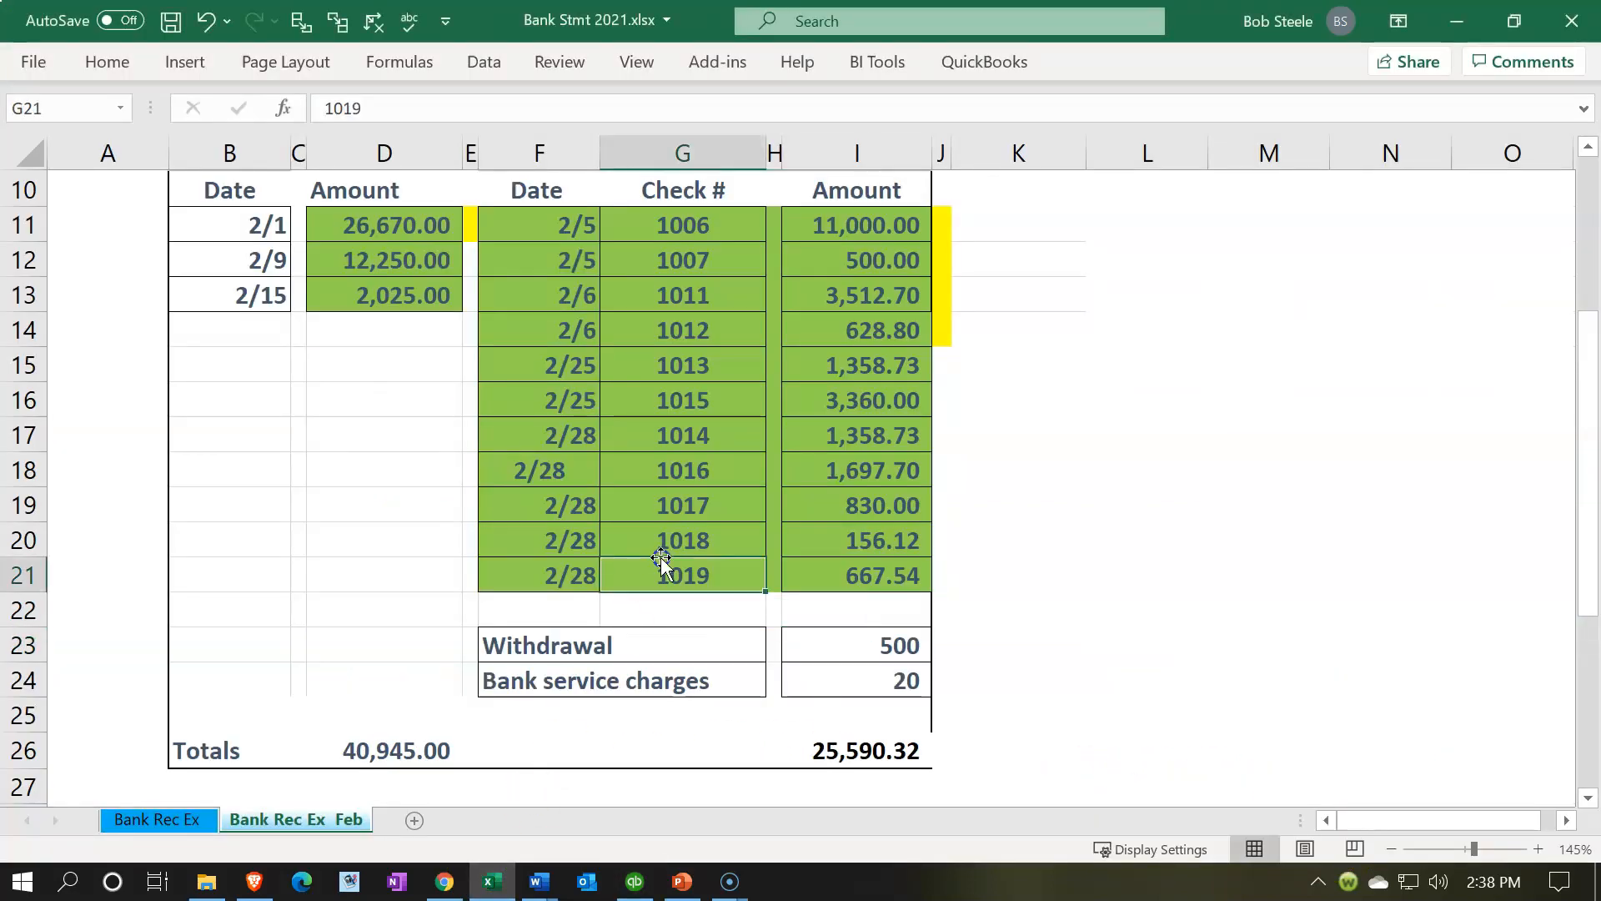
pyautogui.scroll(1, 658, 562)
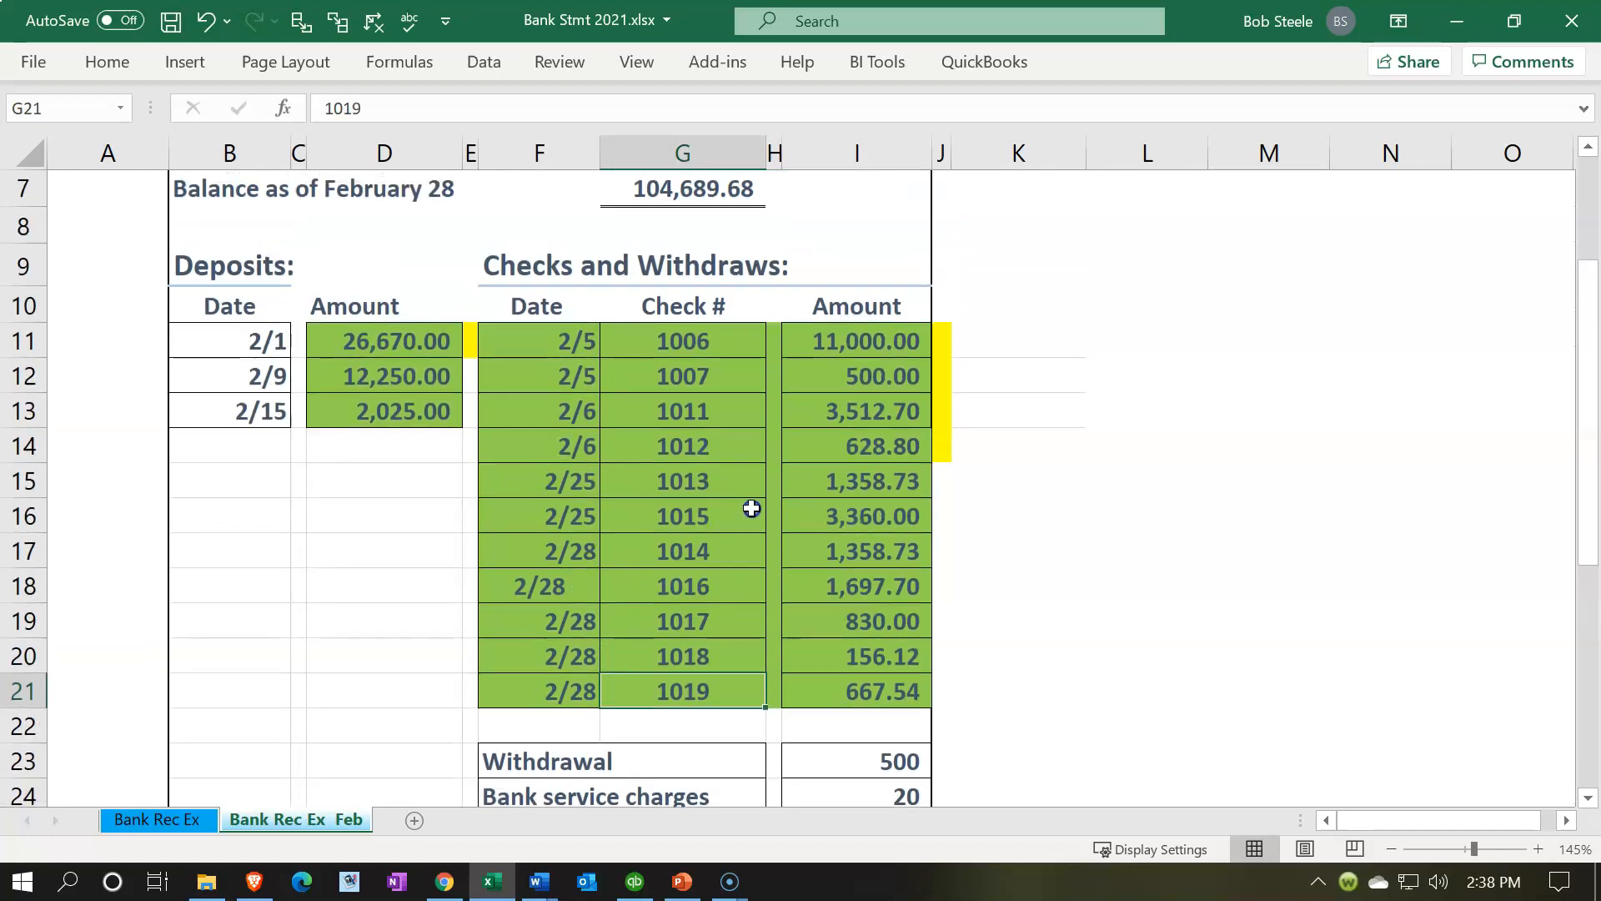
pyautogui.scroll(-1, 751, 507)
pyautogui.click(805, 638)
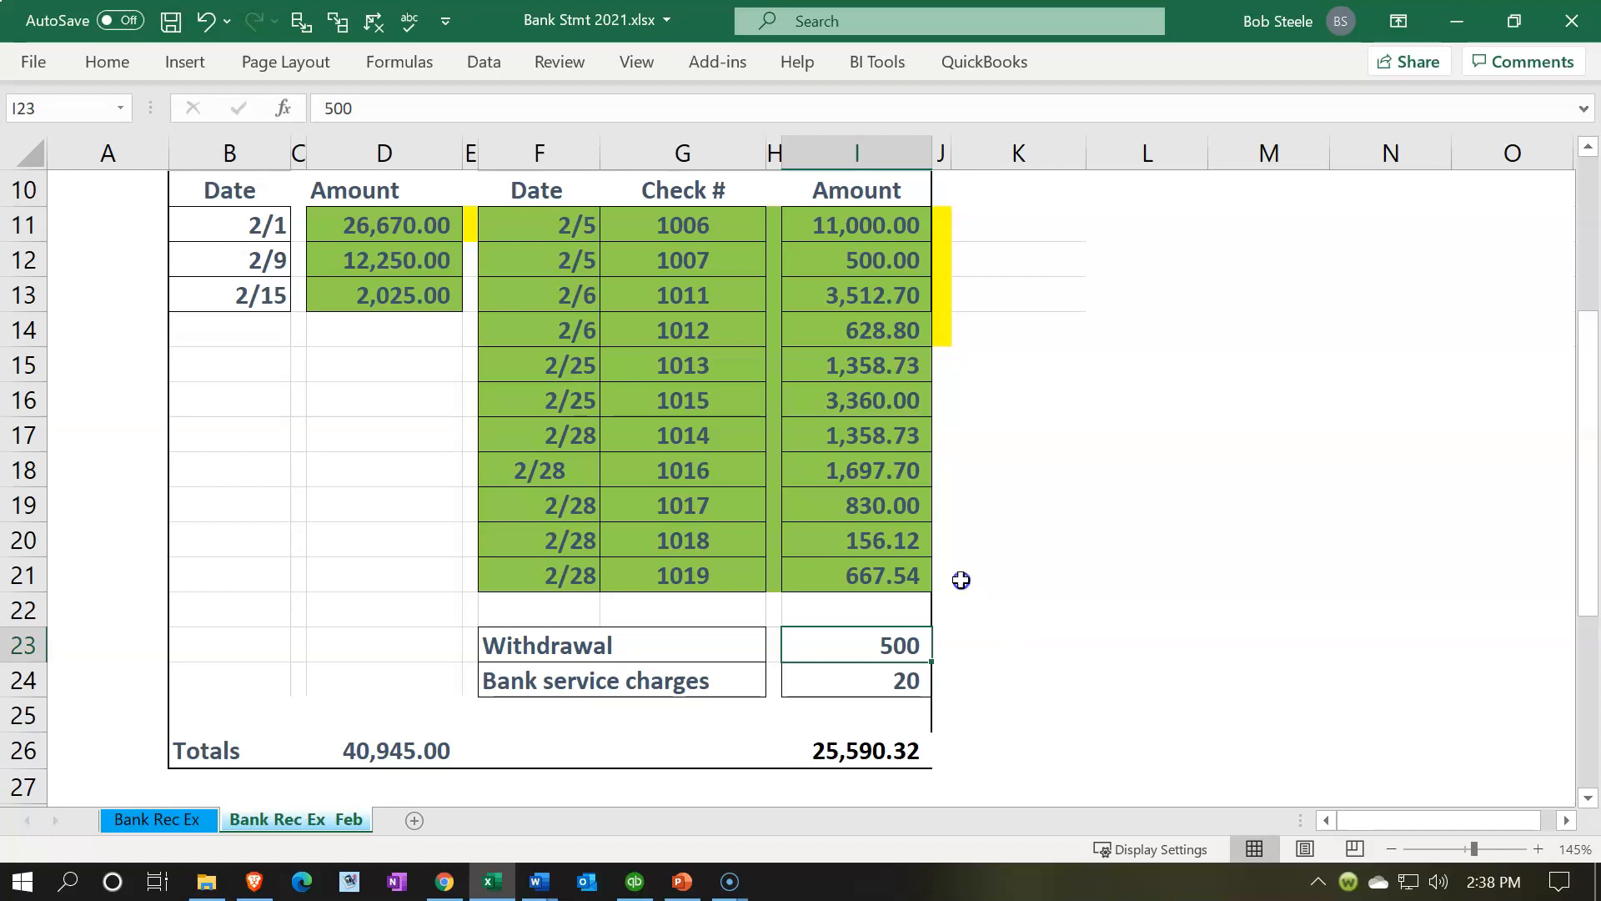
pyautogui.click(888, 565)
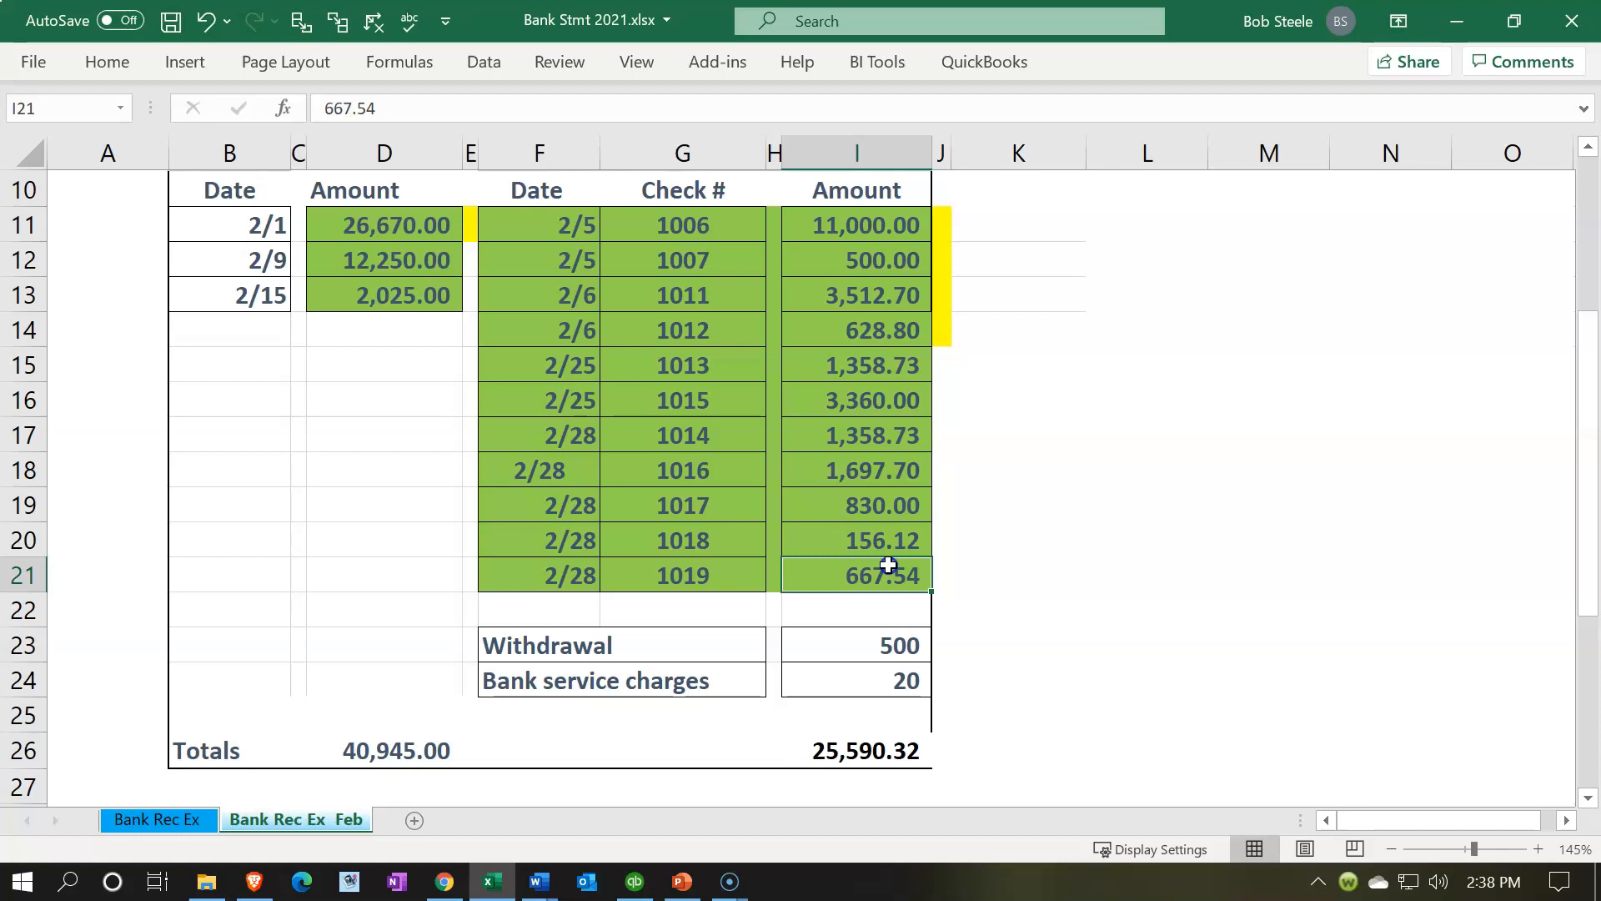
pyautogui.click(889, 651)
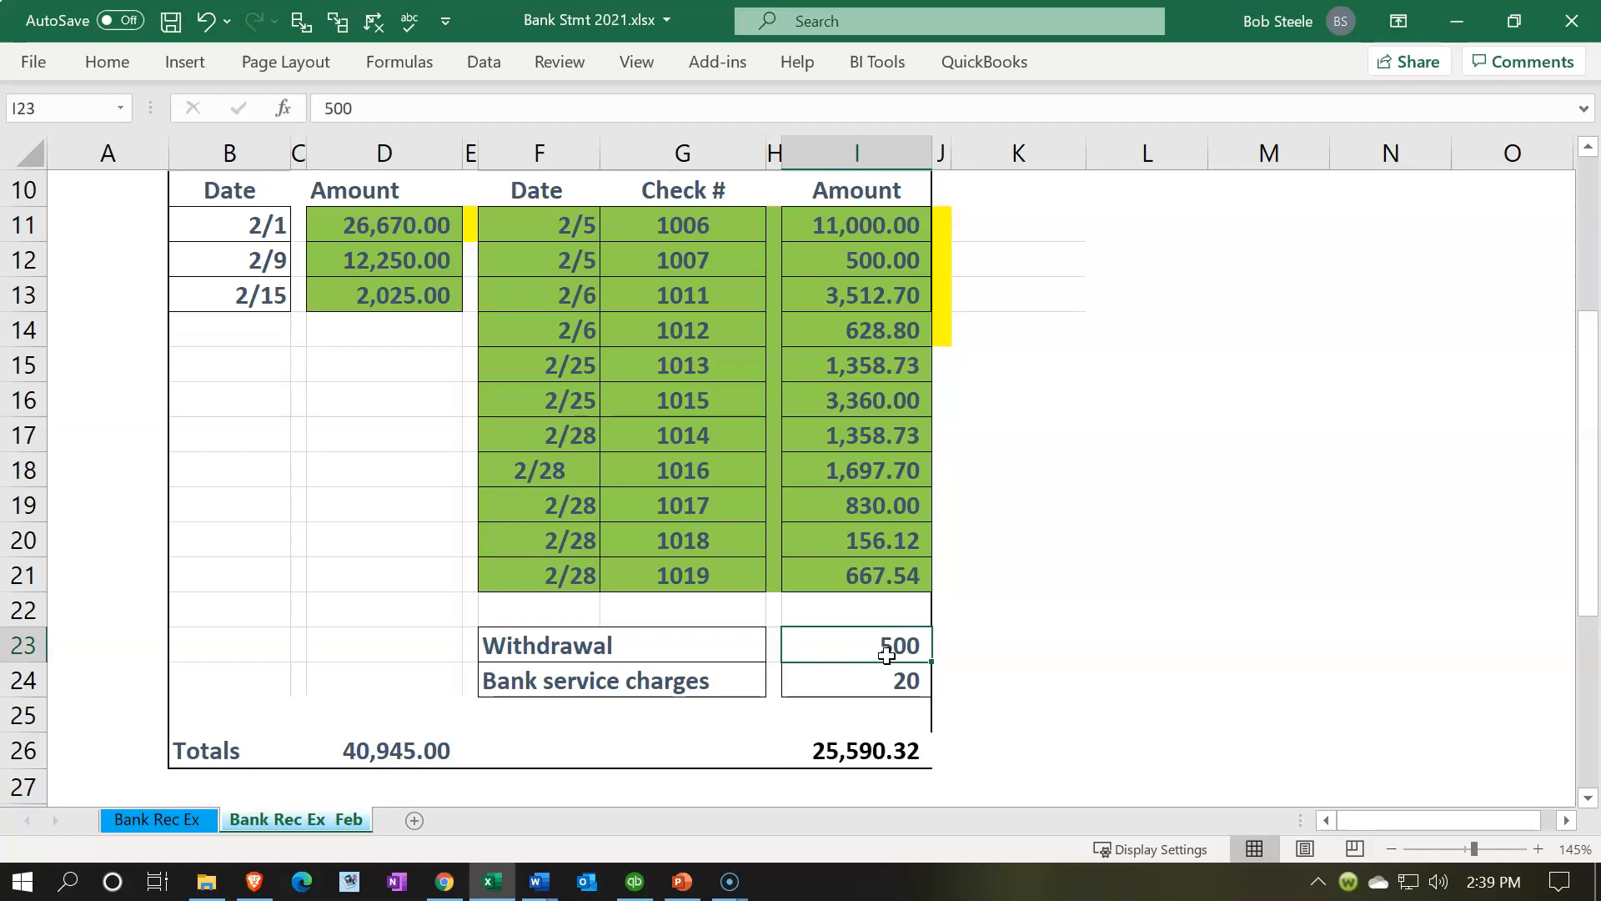
# Step: Compare the check 1019 amount with the Withdrawal amount on the statement and return to the QuickBooks Checking register
pyautogui.click(829, 576)
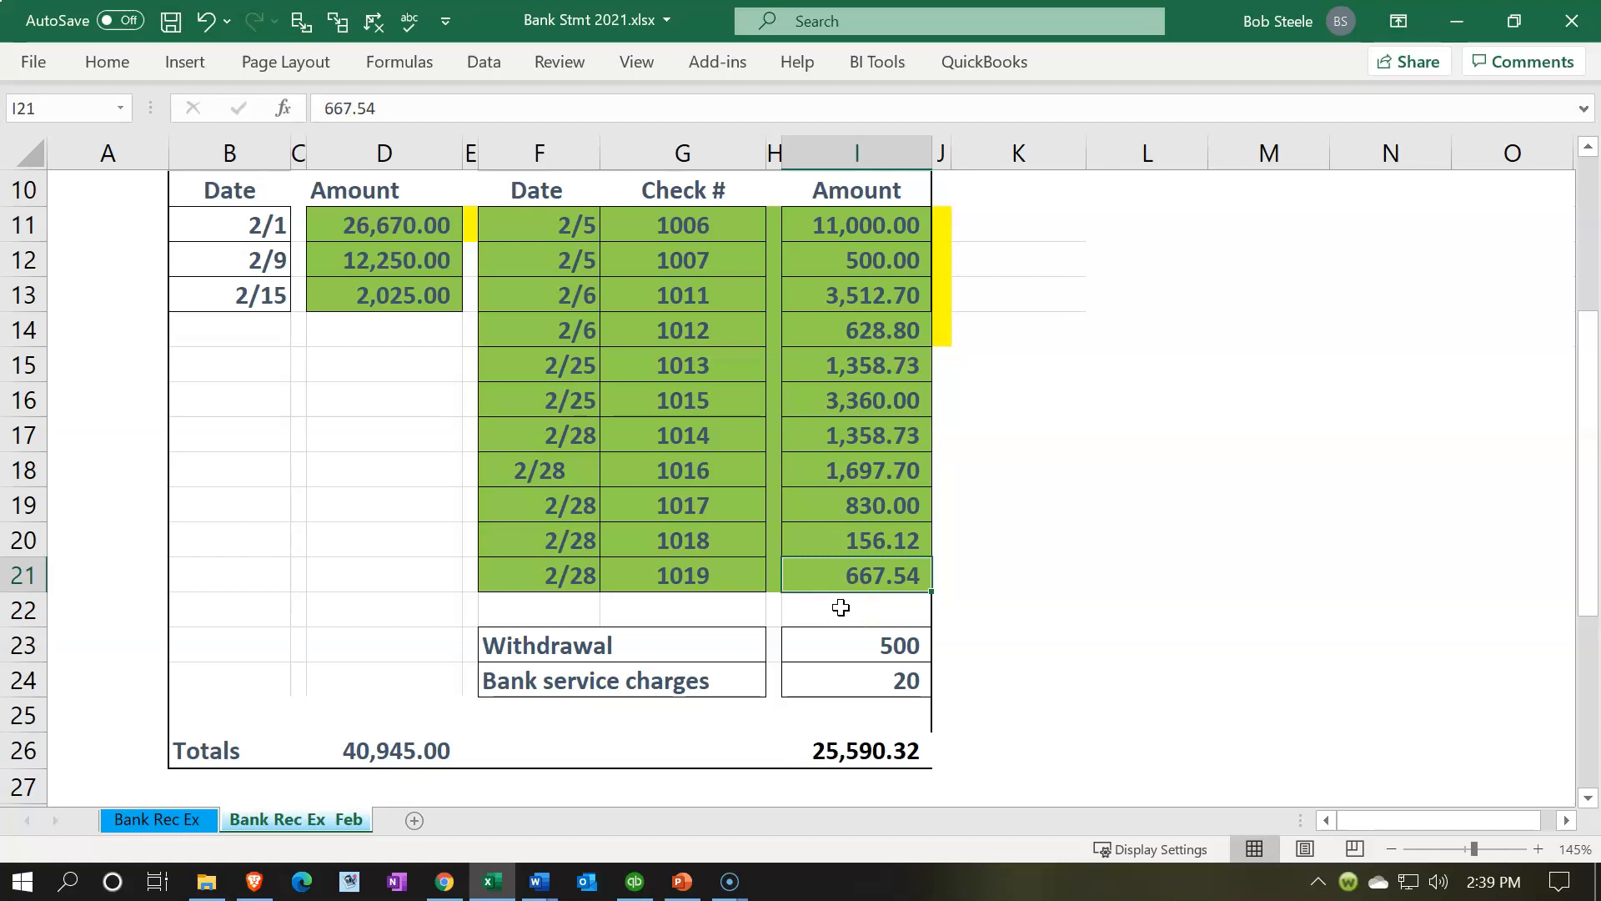
pyautogui.click(840, 638)
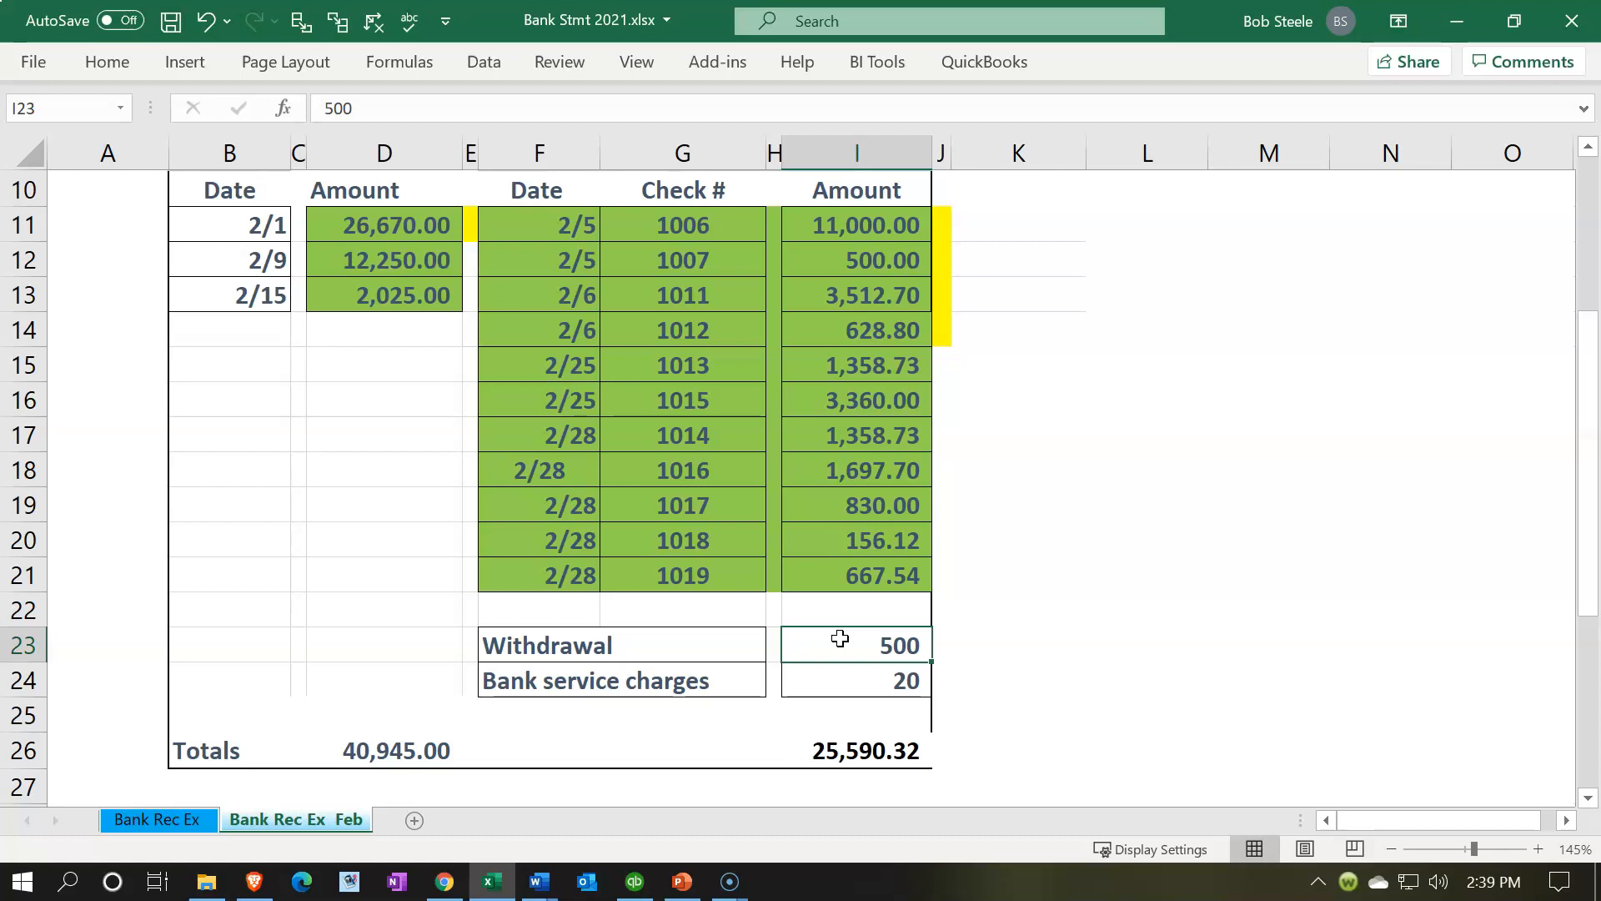
pyautogui.click(497, 884)
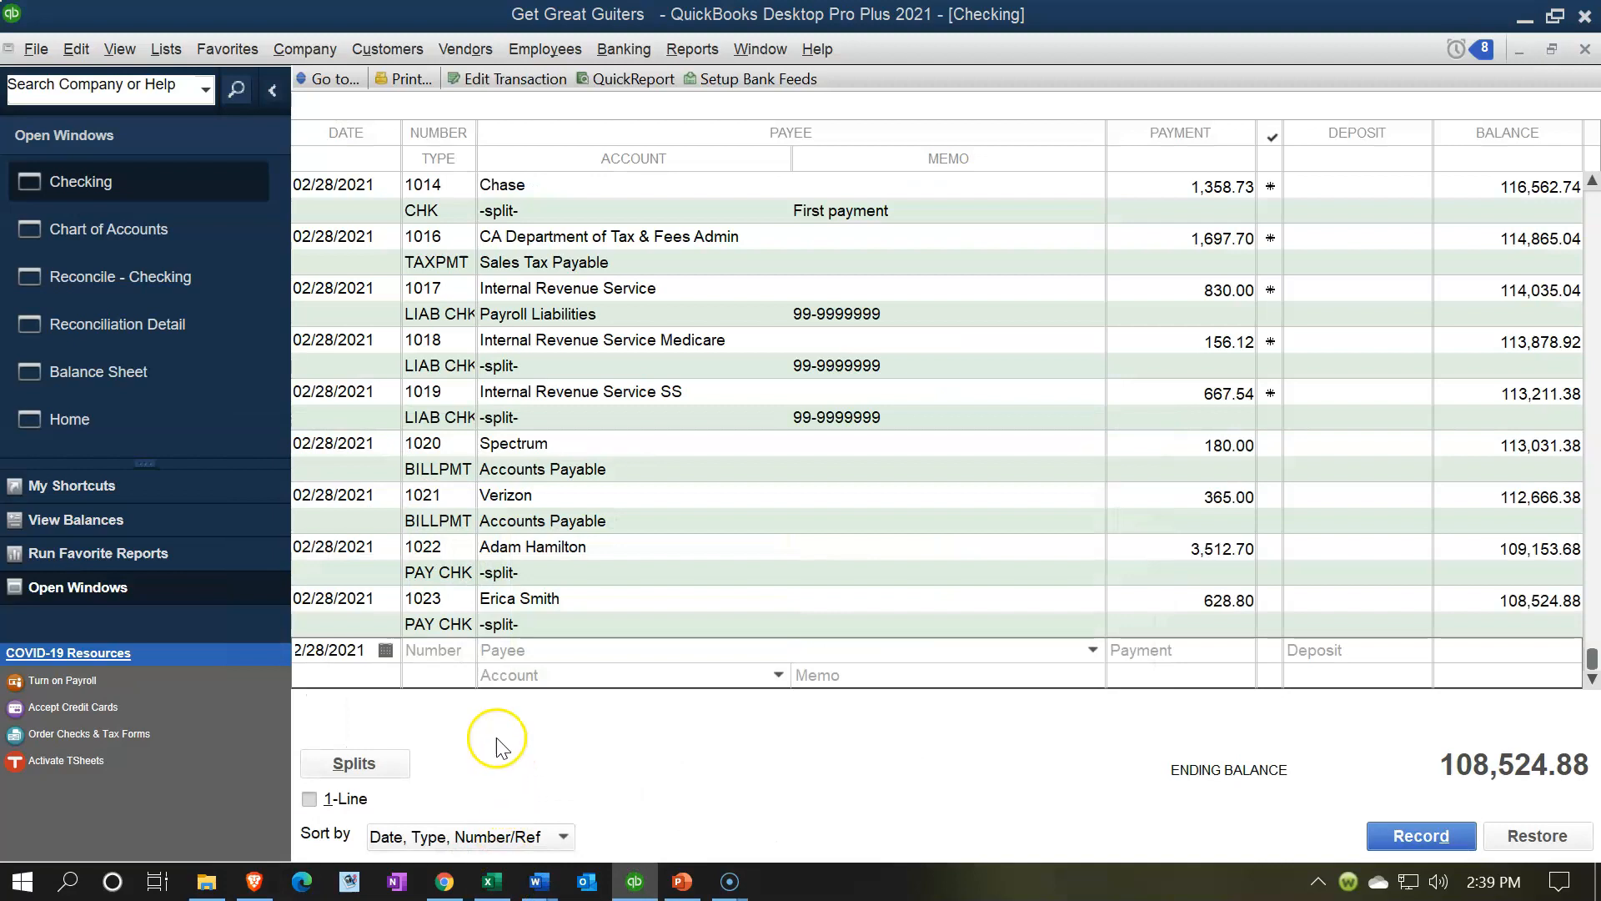
# Step: Enter a new register transaction dated 02/28/2021 with number Other, no payee and a payment of 20
pyautogui.press('Tab')
pyautogui.write('Oter')
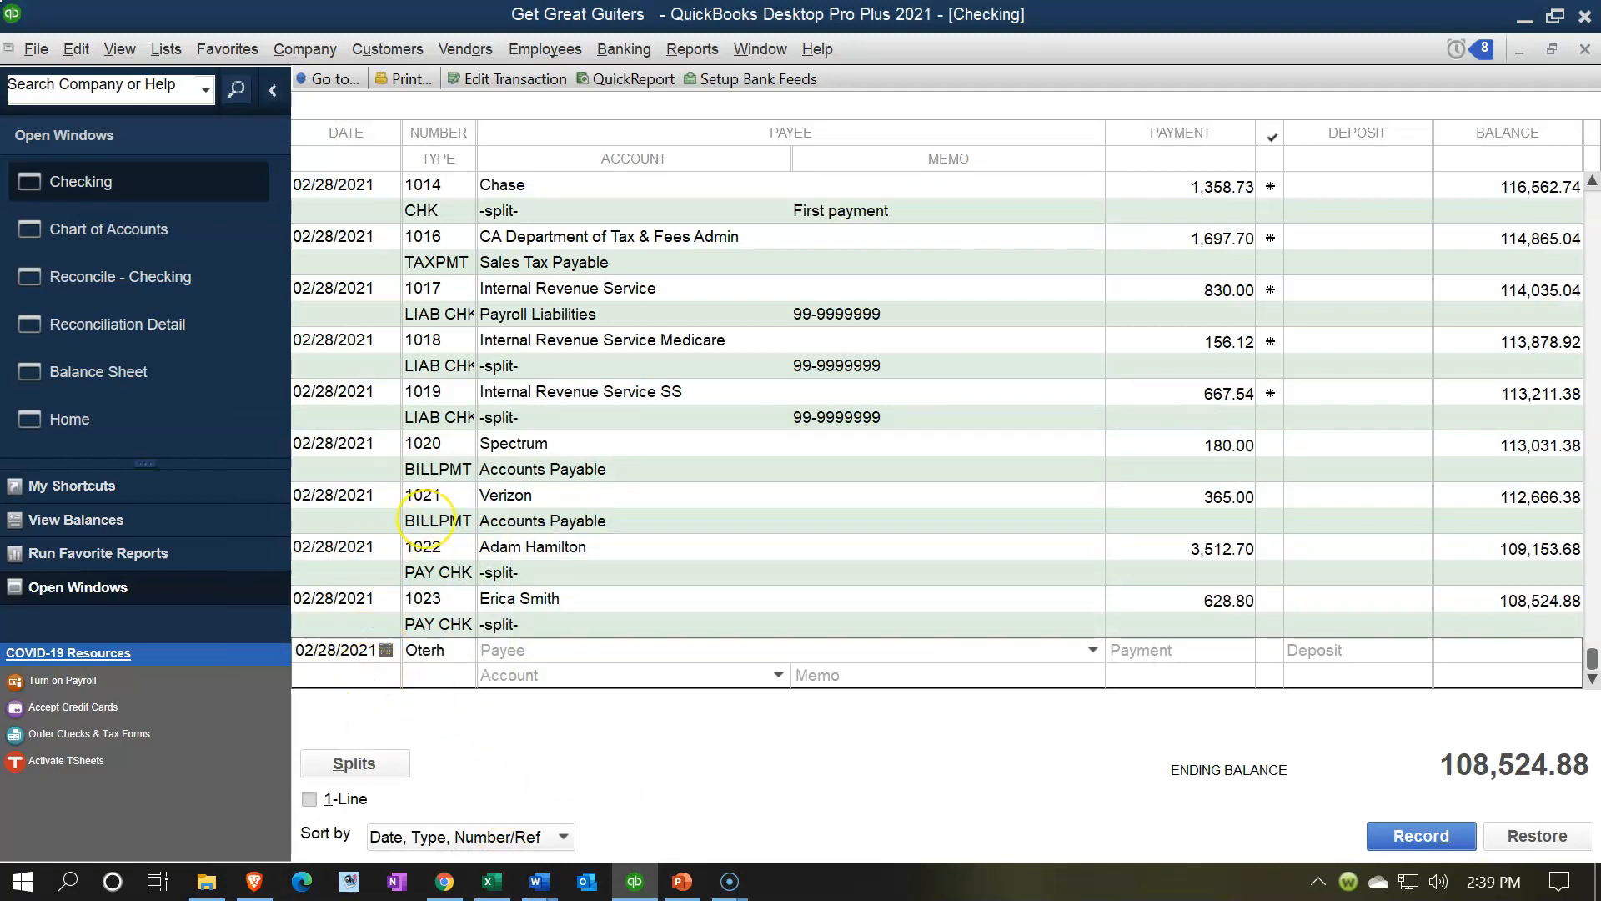
pyautogui.press('BackSpace')
pyautogui.press('BackSpace')
pyautogui.write('her')
pyautogui.press('Tab')
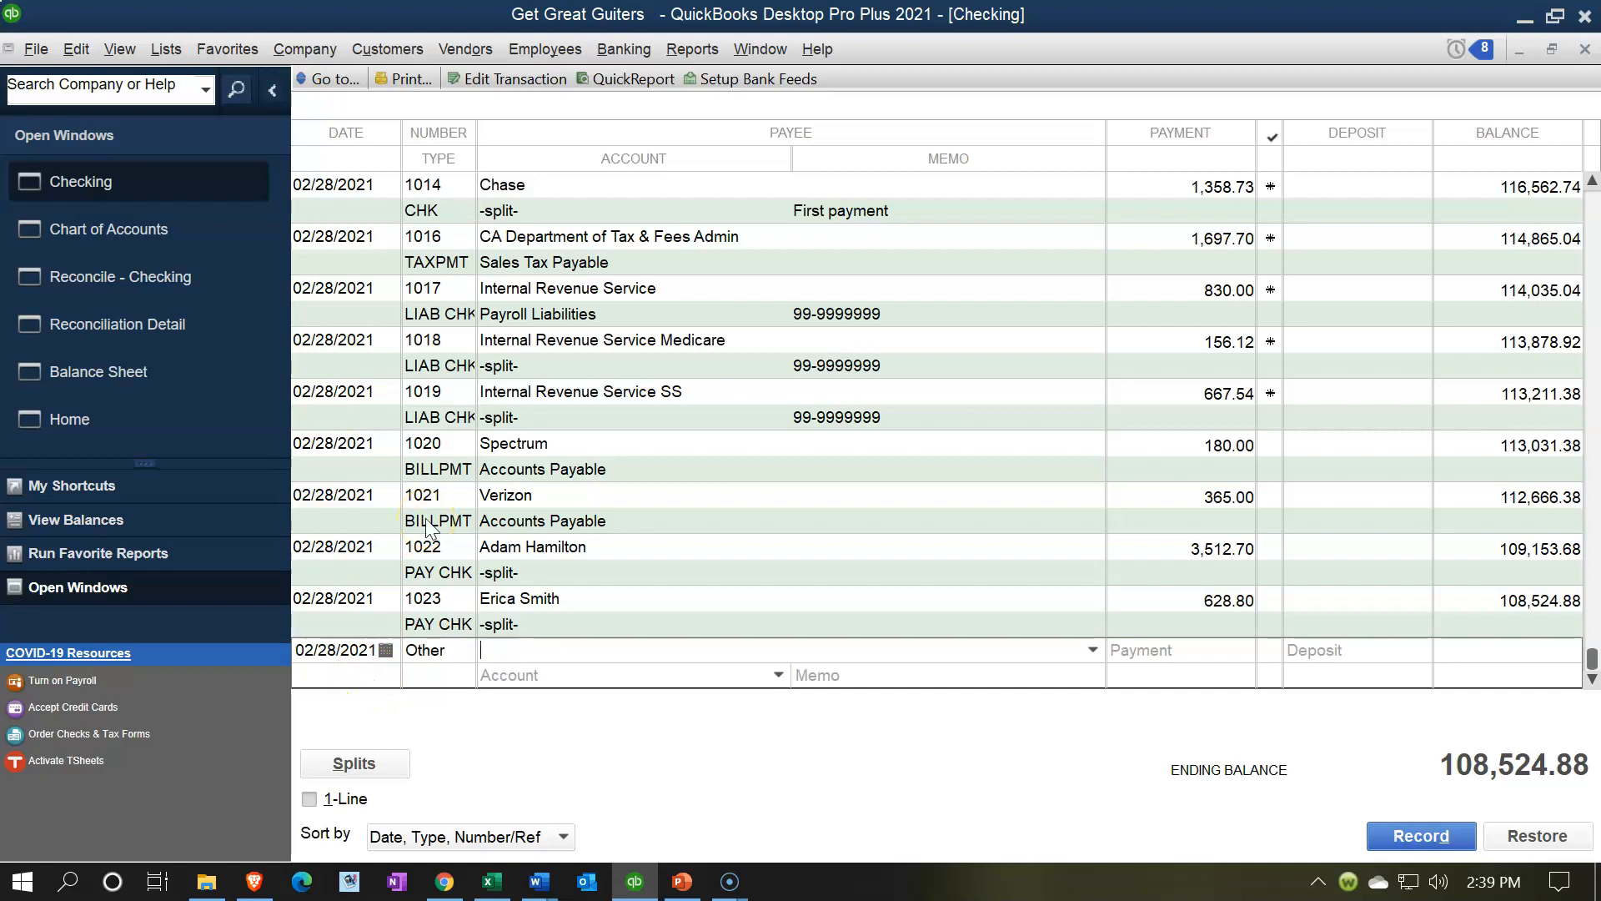
pyautogui.press('Tab')
pyautogui.write('20')
pyautogui.press('Tab')
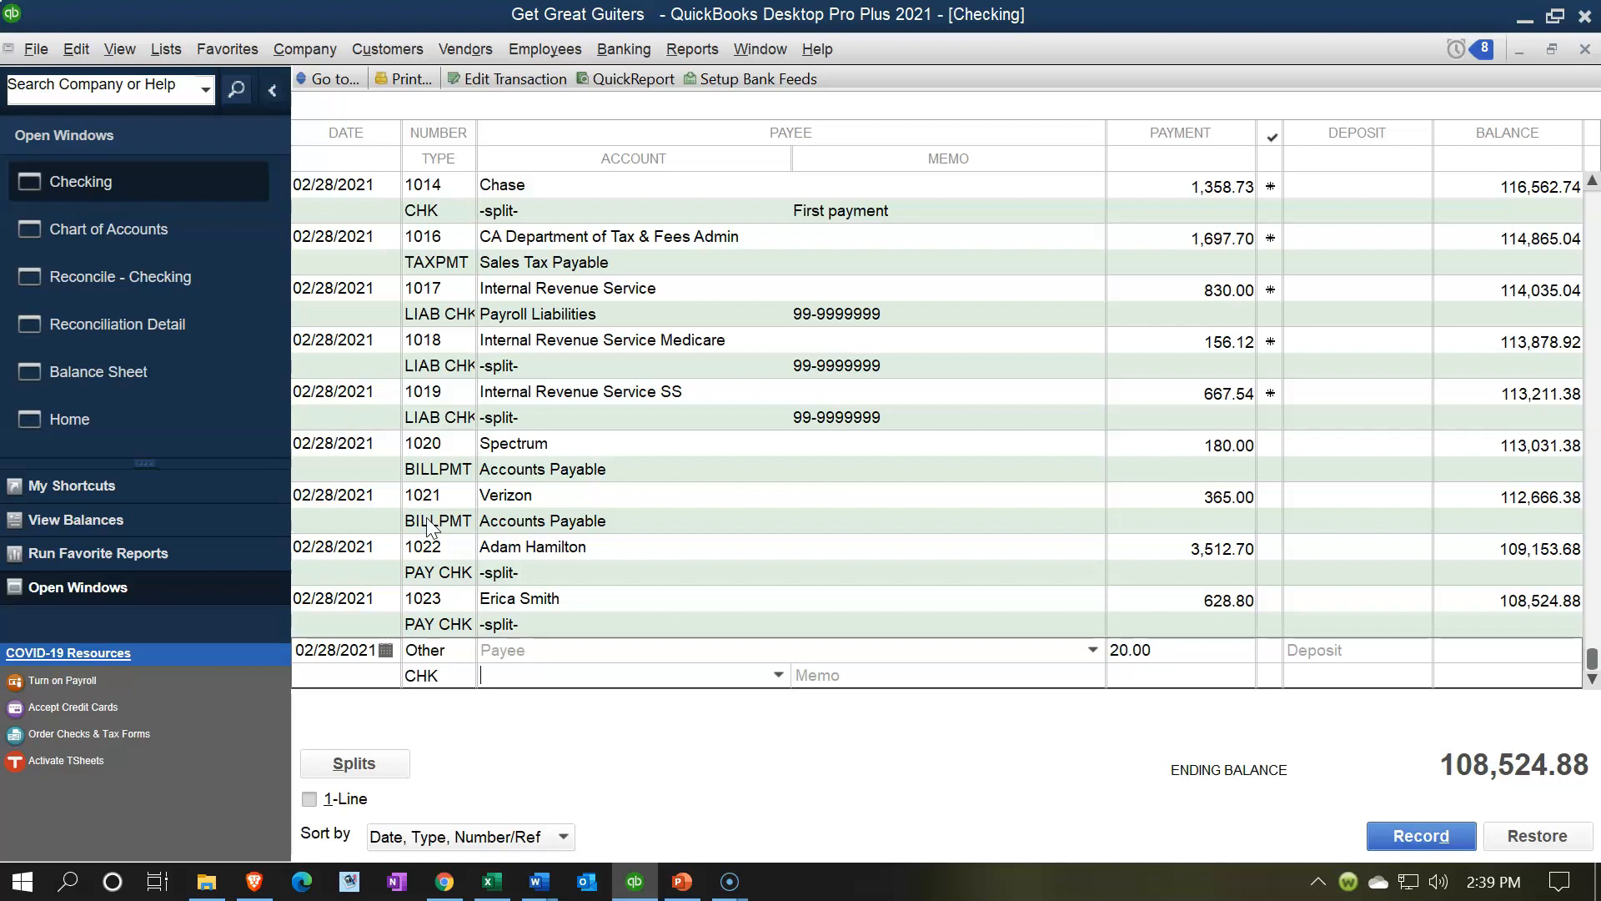
# Step: Assign the 20.00 payment to the Bank Service Charges account and record the transaction
pyautogui.write('Ba')
pyautogui.press('Tab')
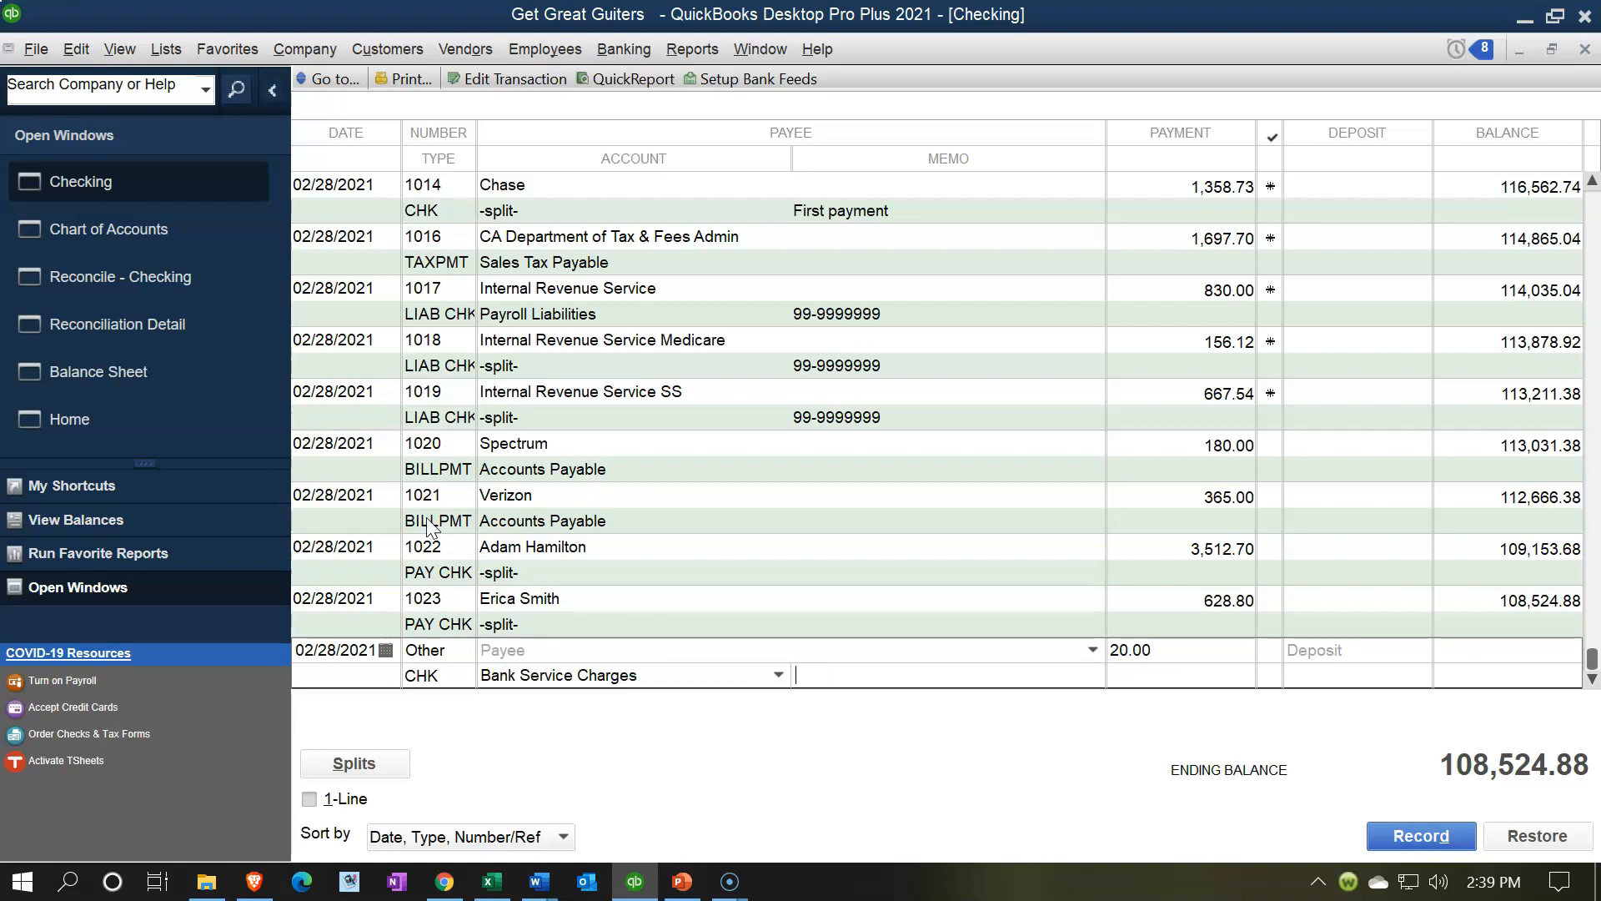
pyautogui.click(499, 886)
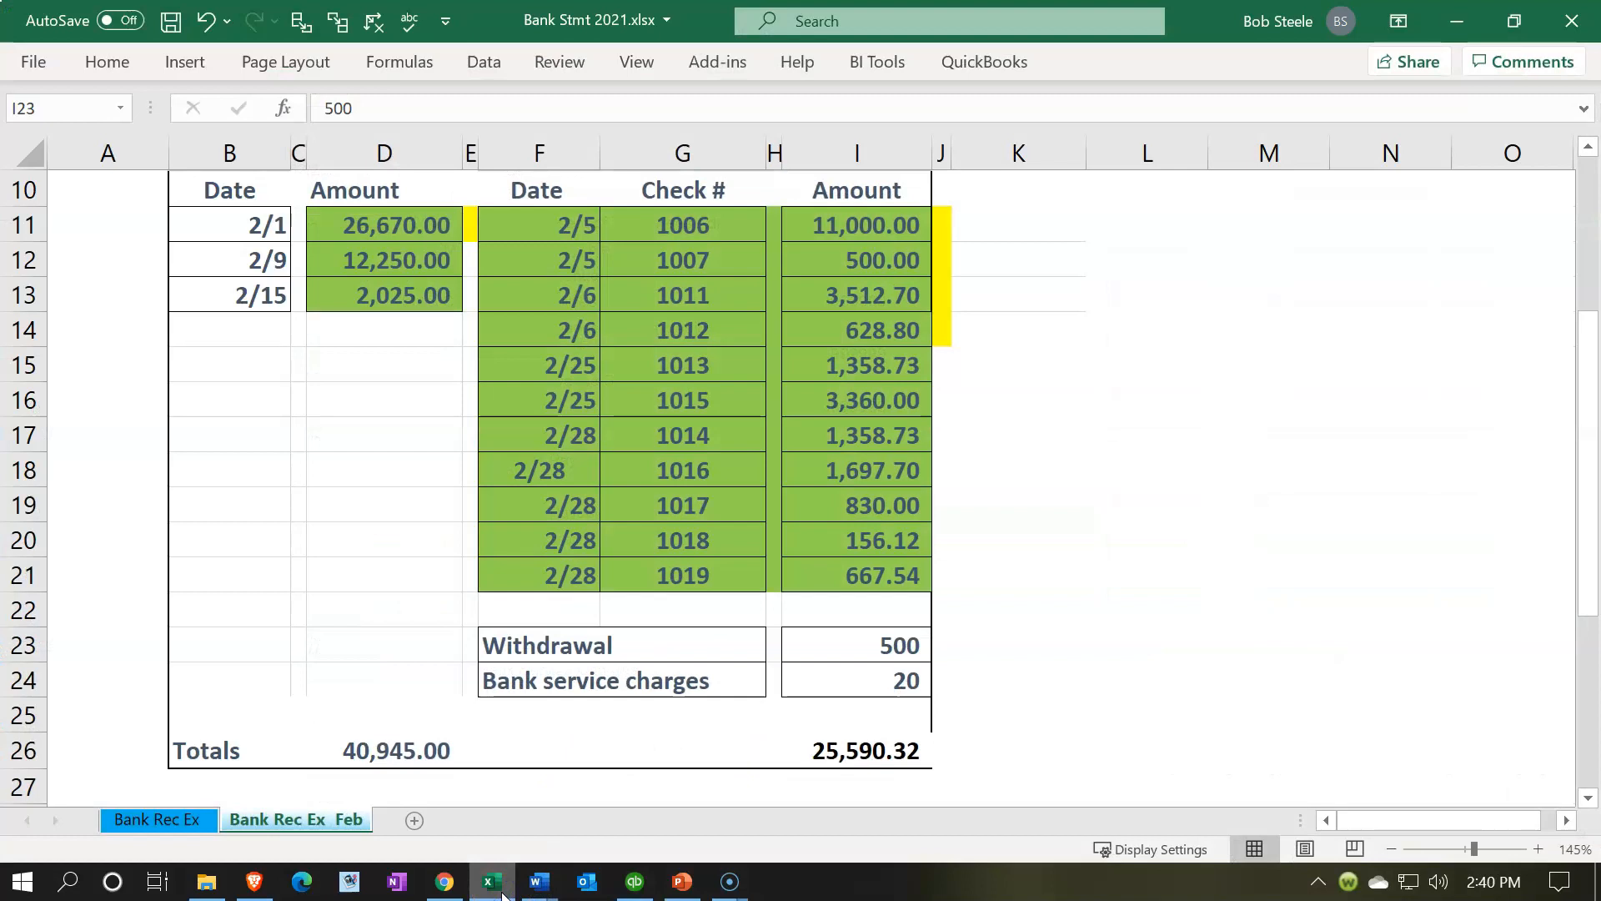
pyautogui.click(635, 882)
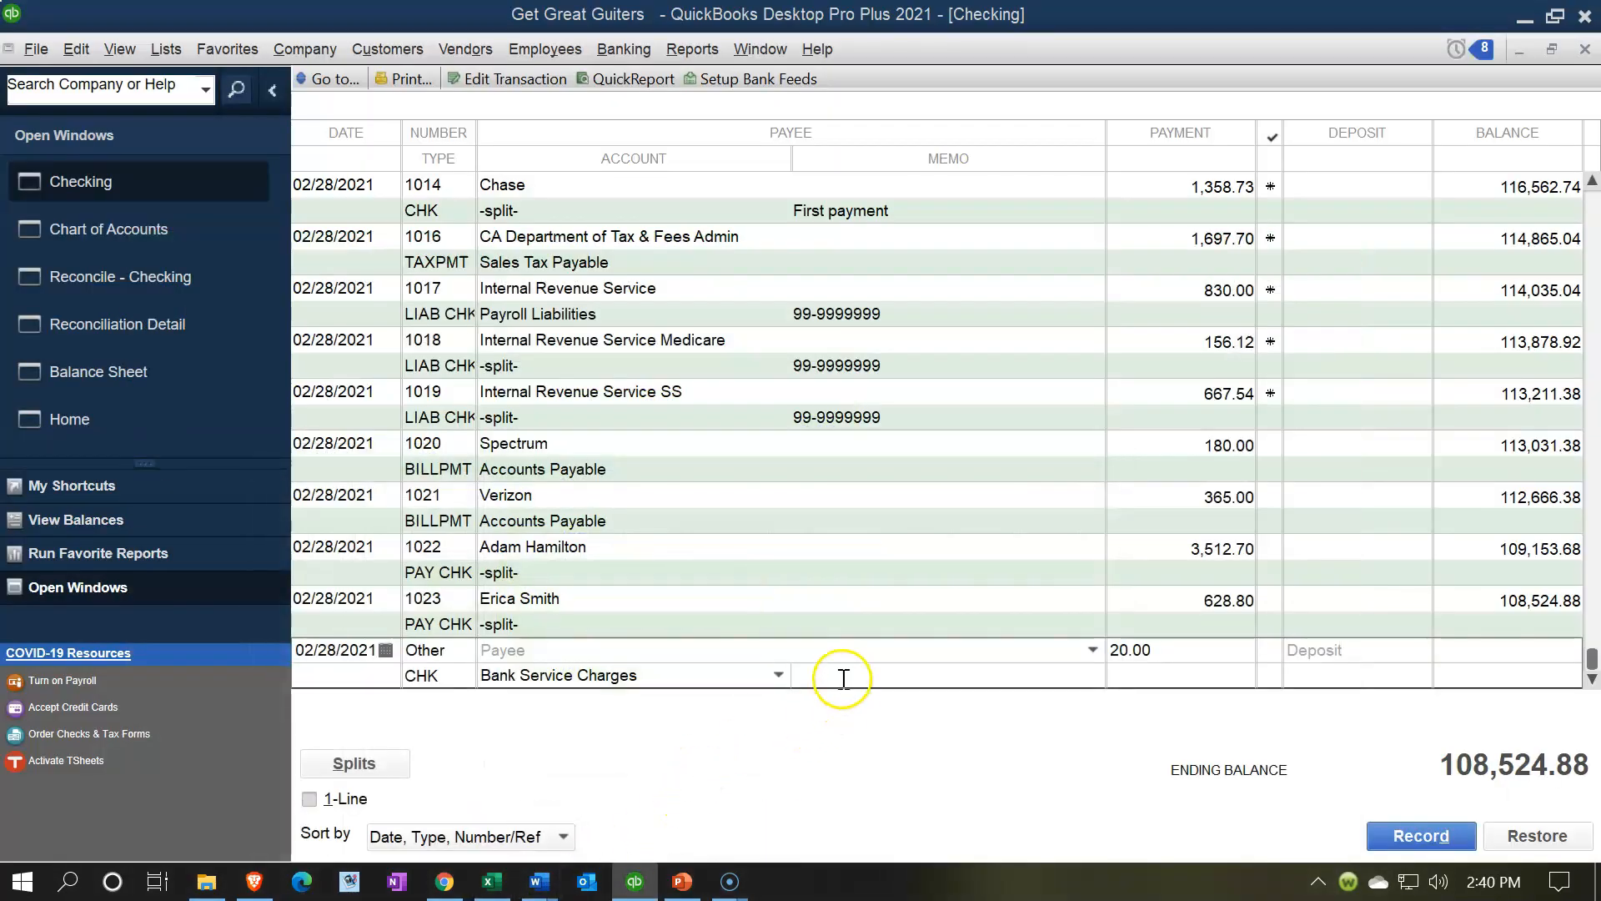
pyautogui.press('Return')
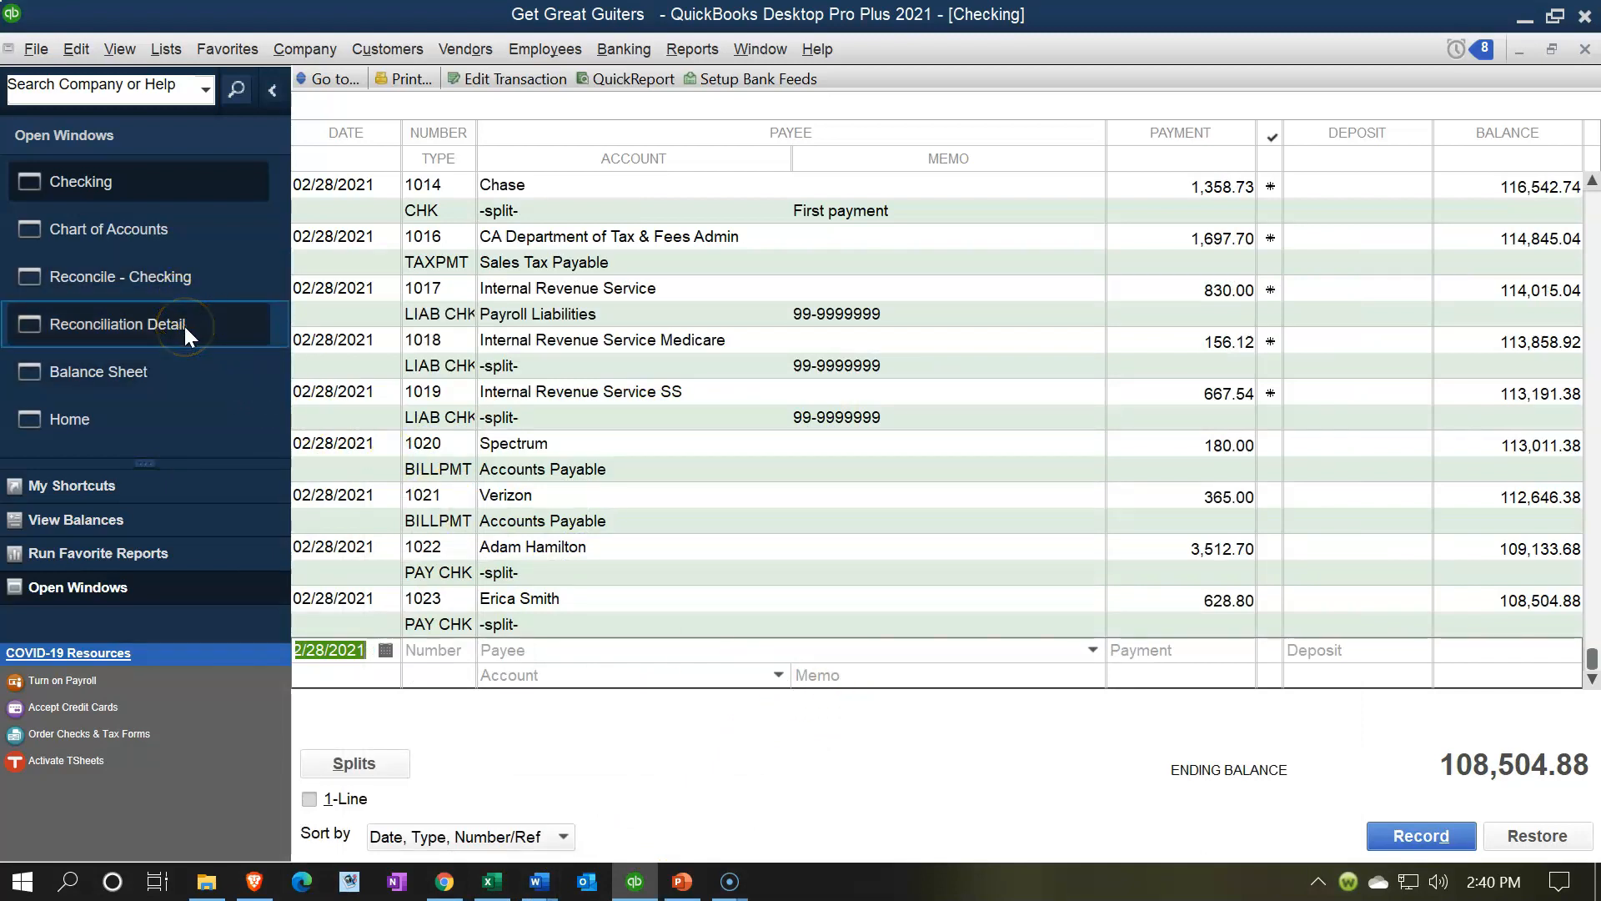
# Step: Return to the Checking reconciliation and mark the 20.00 Other payment and the 500.00 Owner payment as cleared
pyautogui.click(173, 283)
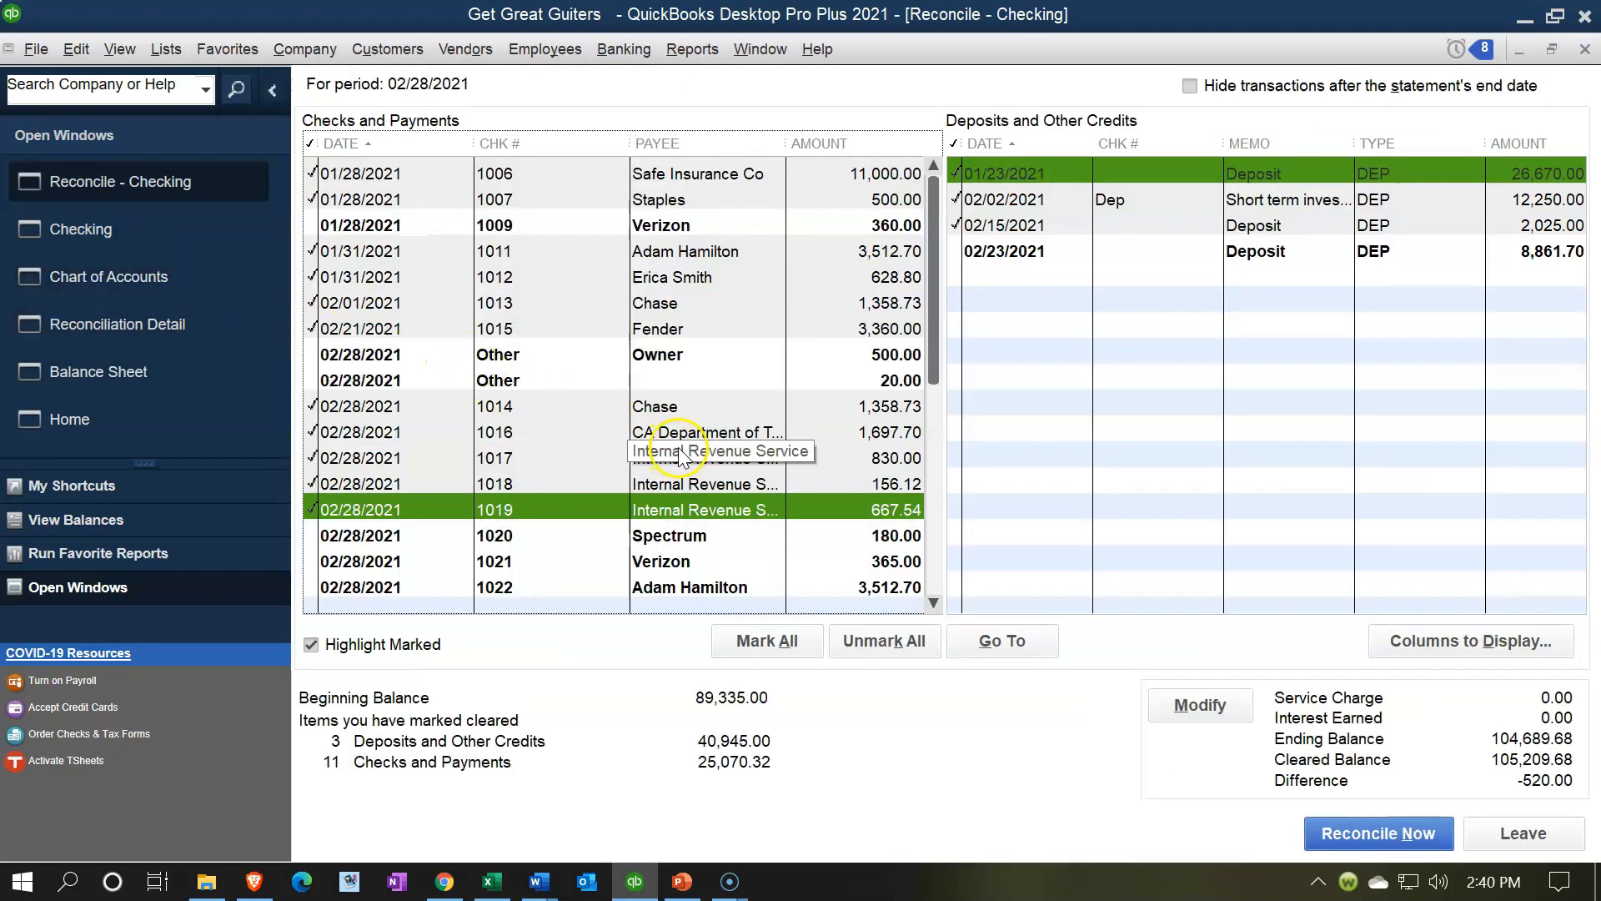
pyautogui.moveTo(930, 233); pyautogui.dragTo(923, 486)
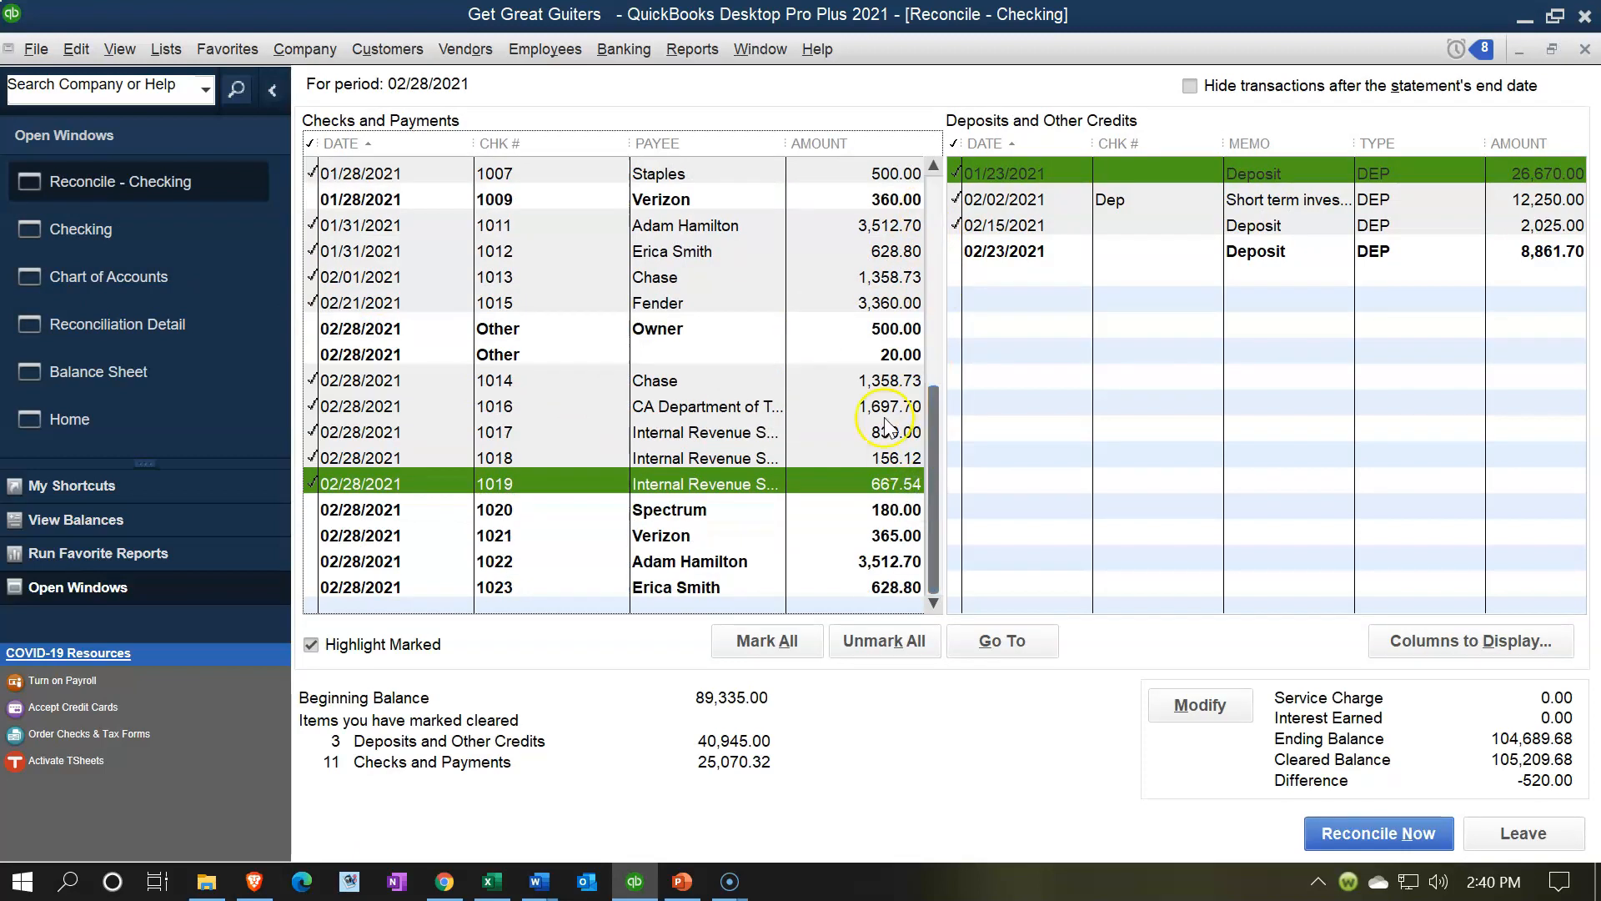
pyautogui.click(881, 357)
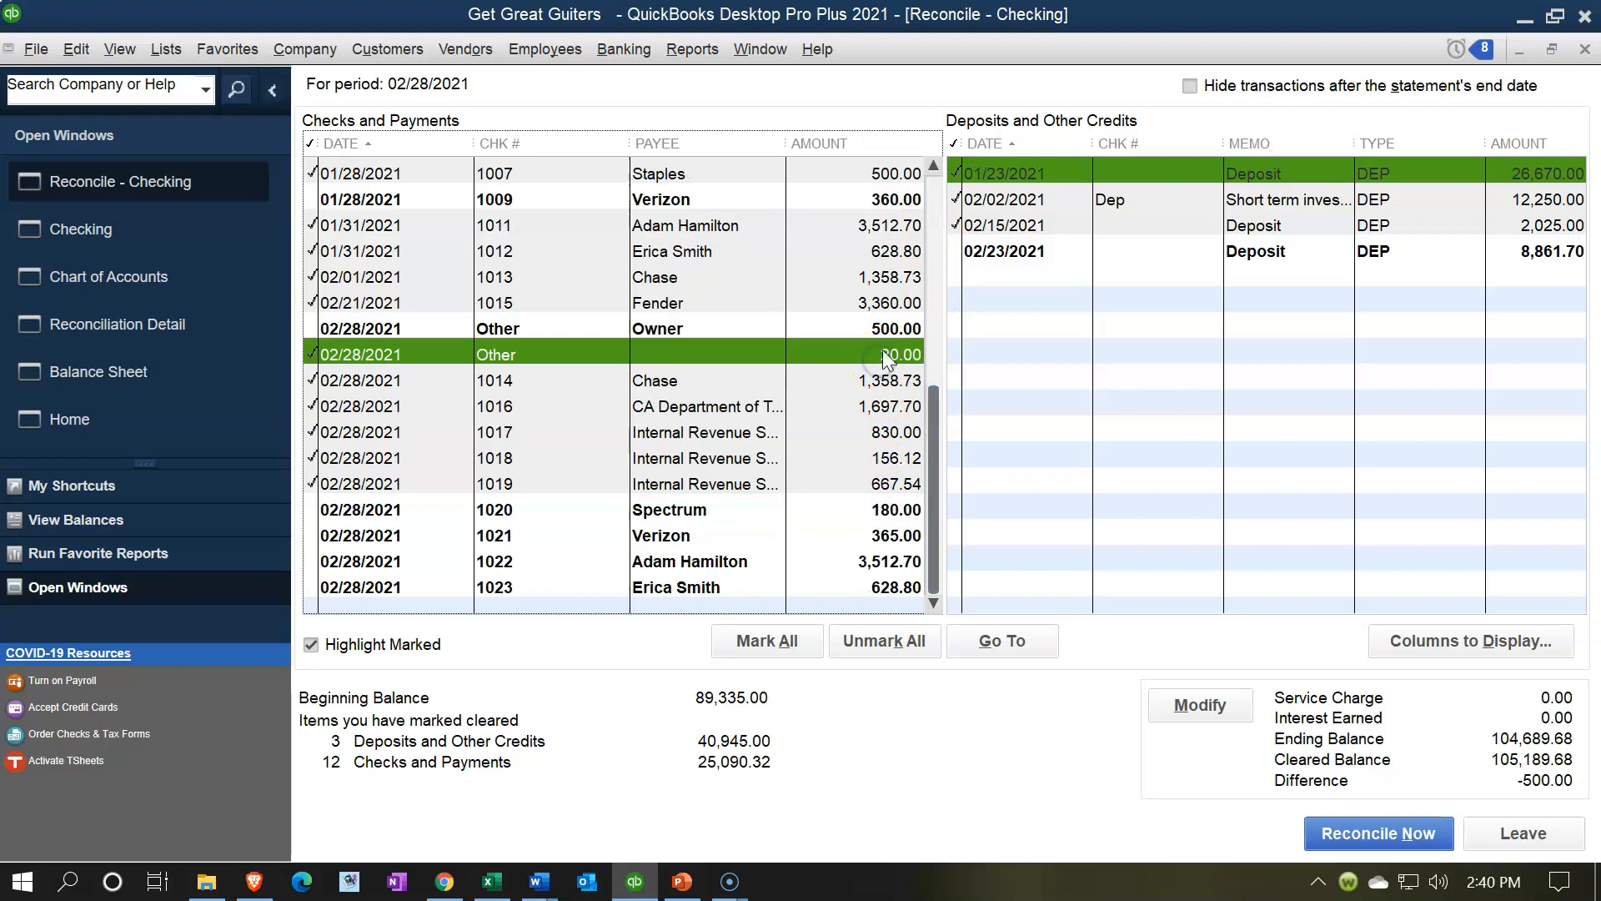
pyautogui.click(888, 328)
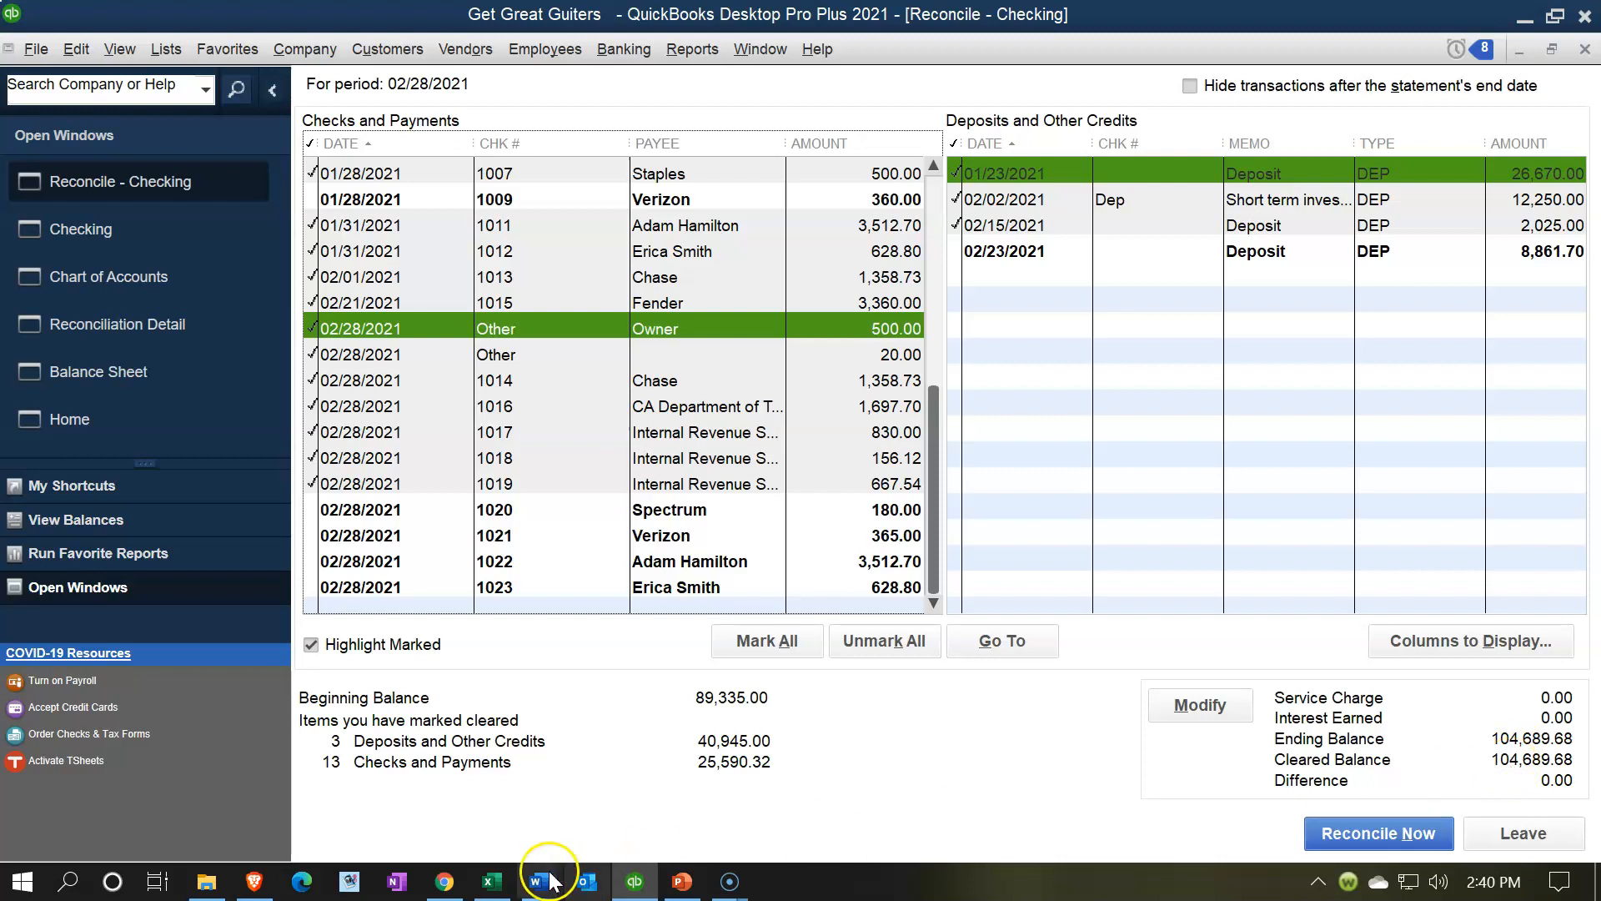
# Step: Check the balance as of February 28 on the Excel bank statement and return to the QuickBooks reconciliation
pyautogui.click(492, 882)
pyautogui.click(658, 654)
pyautogui.scroll(3, 659, 654)
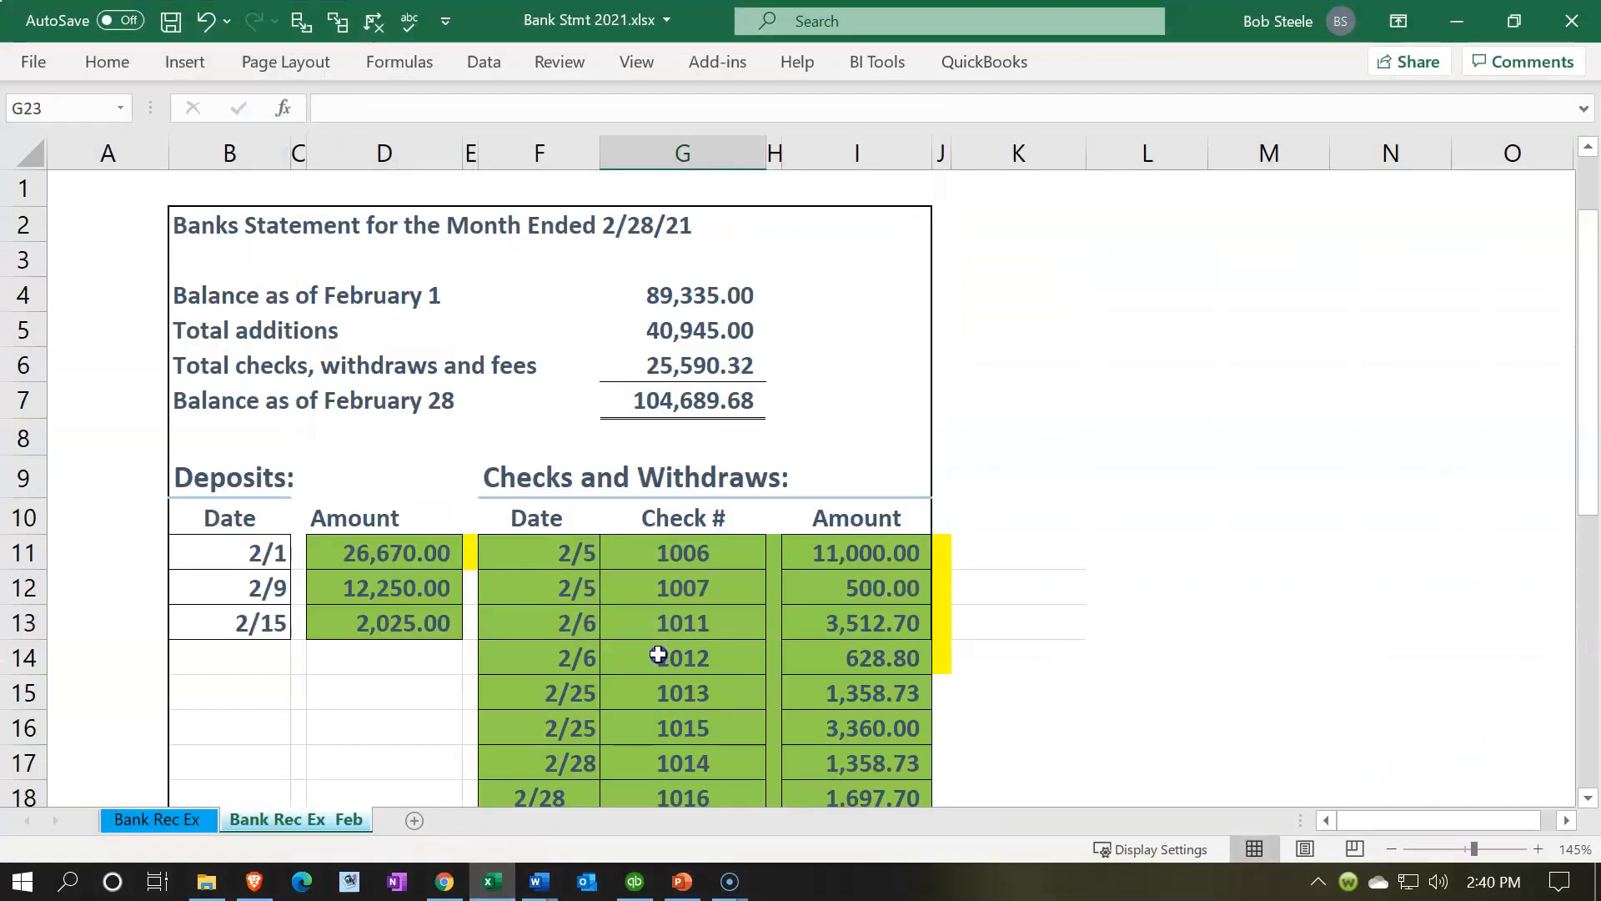
pyautogui.click(679, 404)
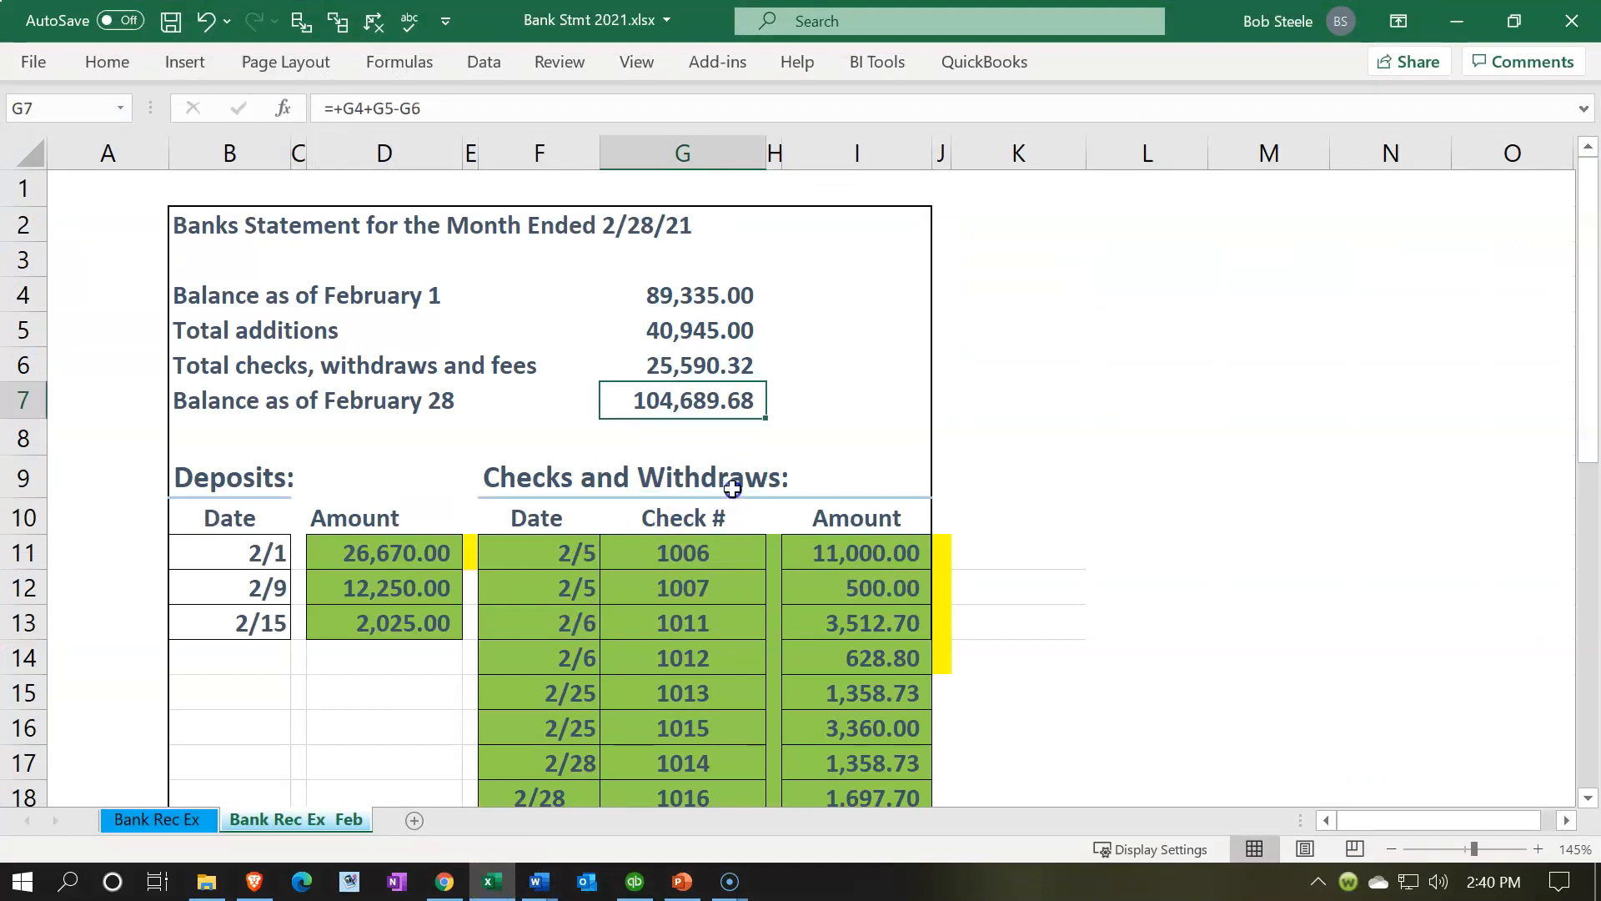
pyautogui.click(1457, 20)
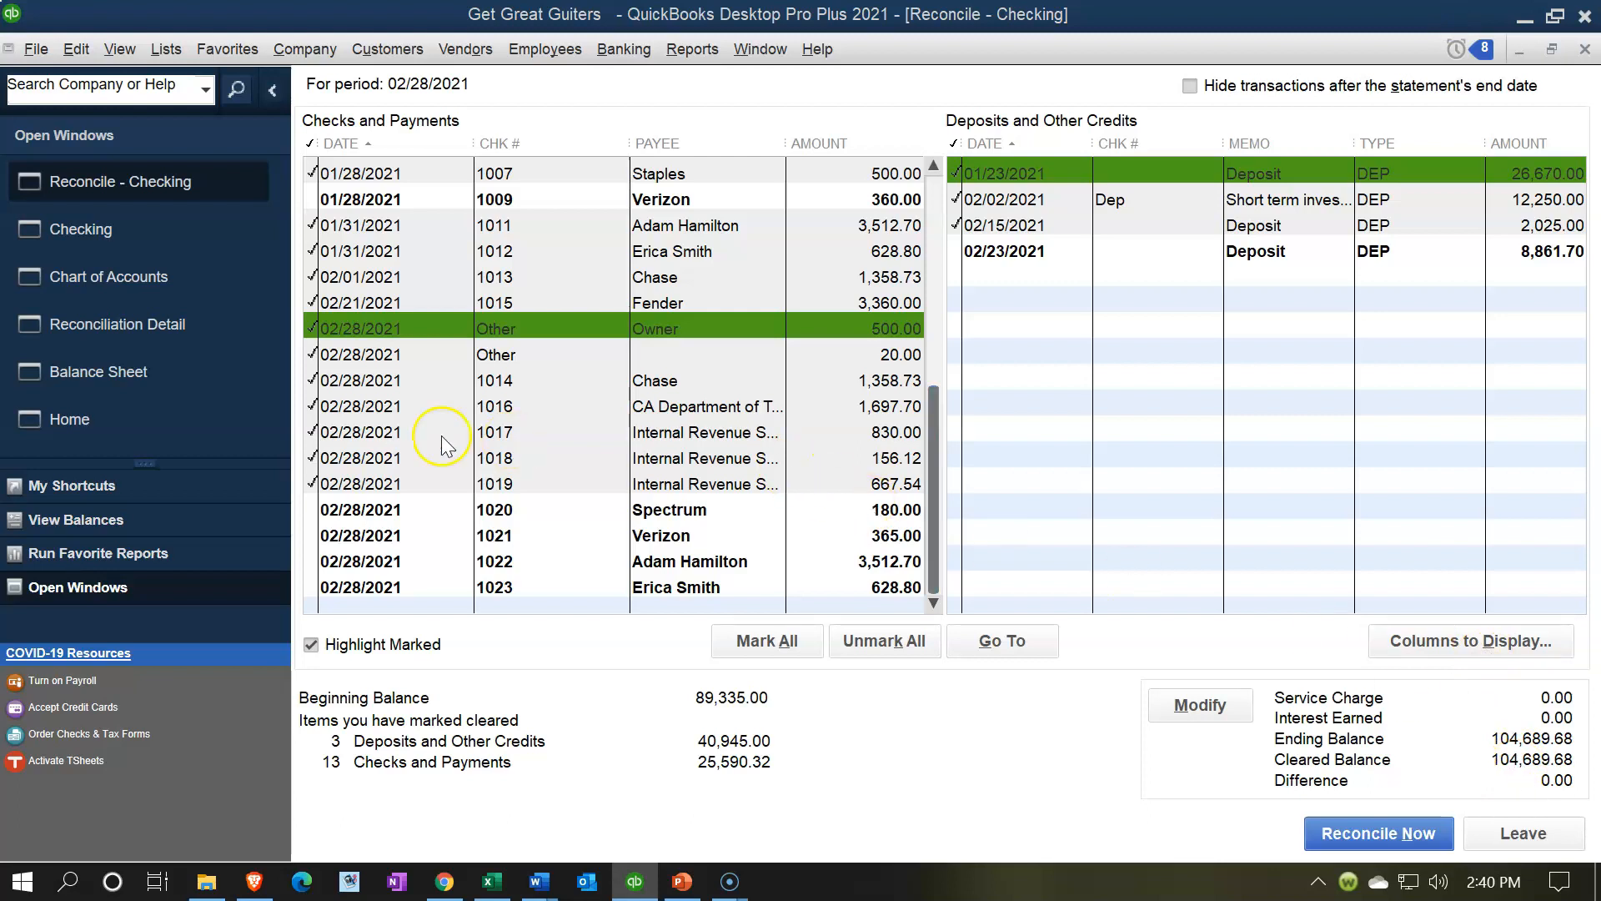
# Step: Review the Balance Sheet and Reconciliation Detail reports against the uncleared items in the Checking reconciliation
pyautogui.click(134, 371)
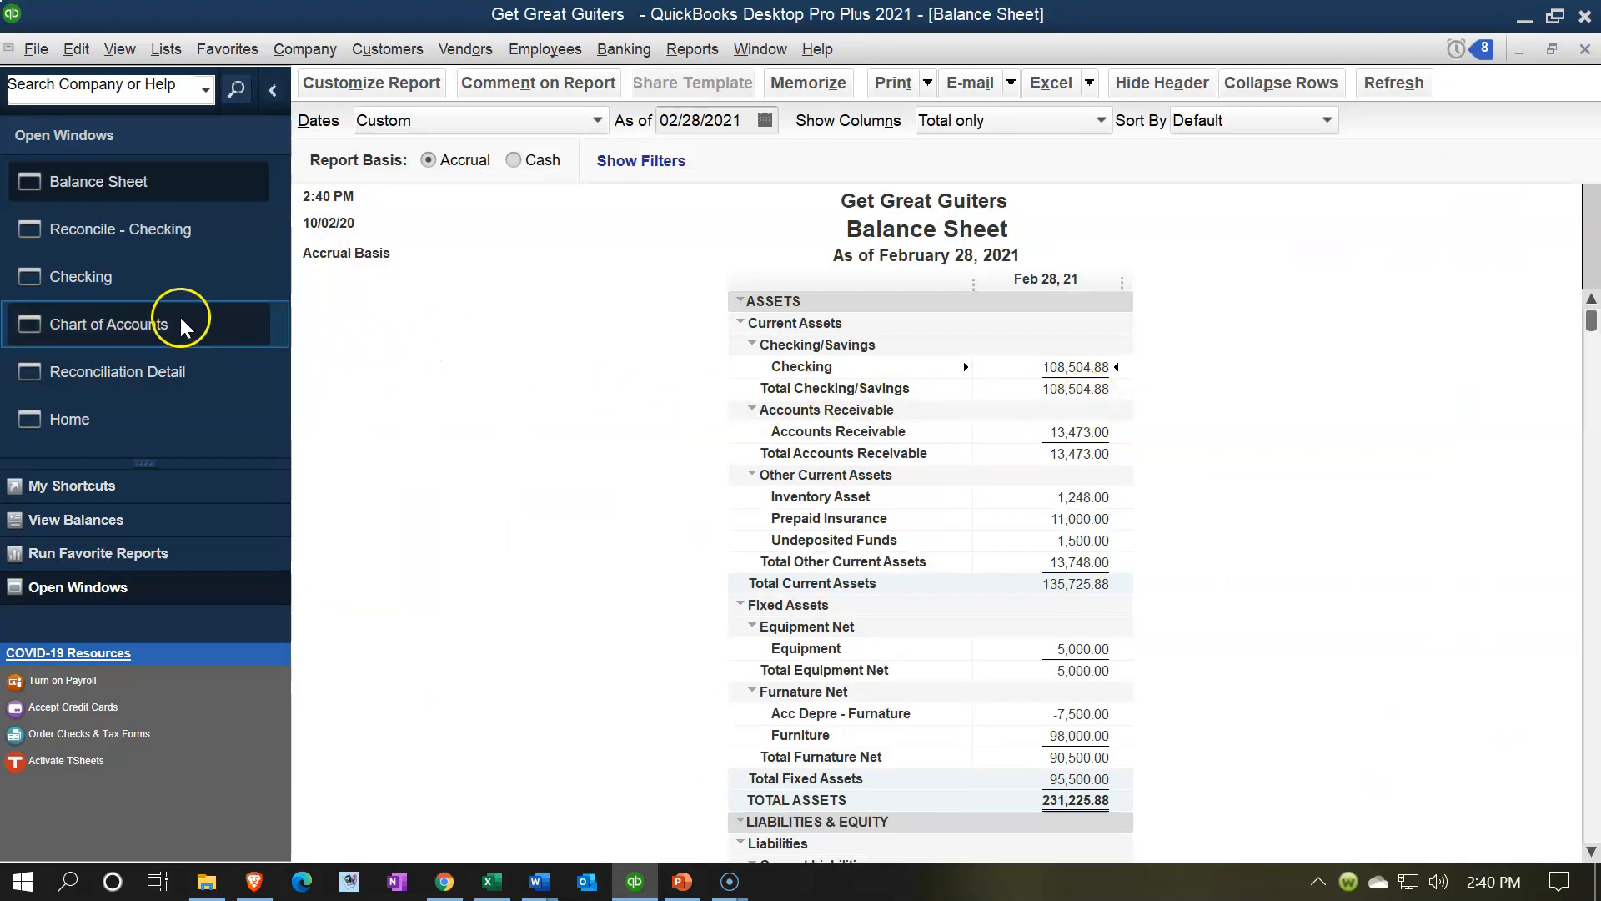
pyautogui.click(142, 373)
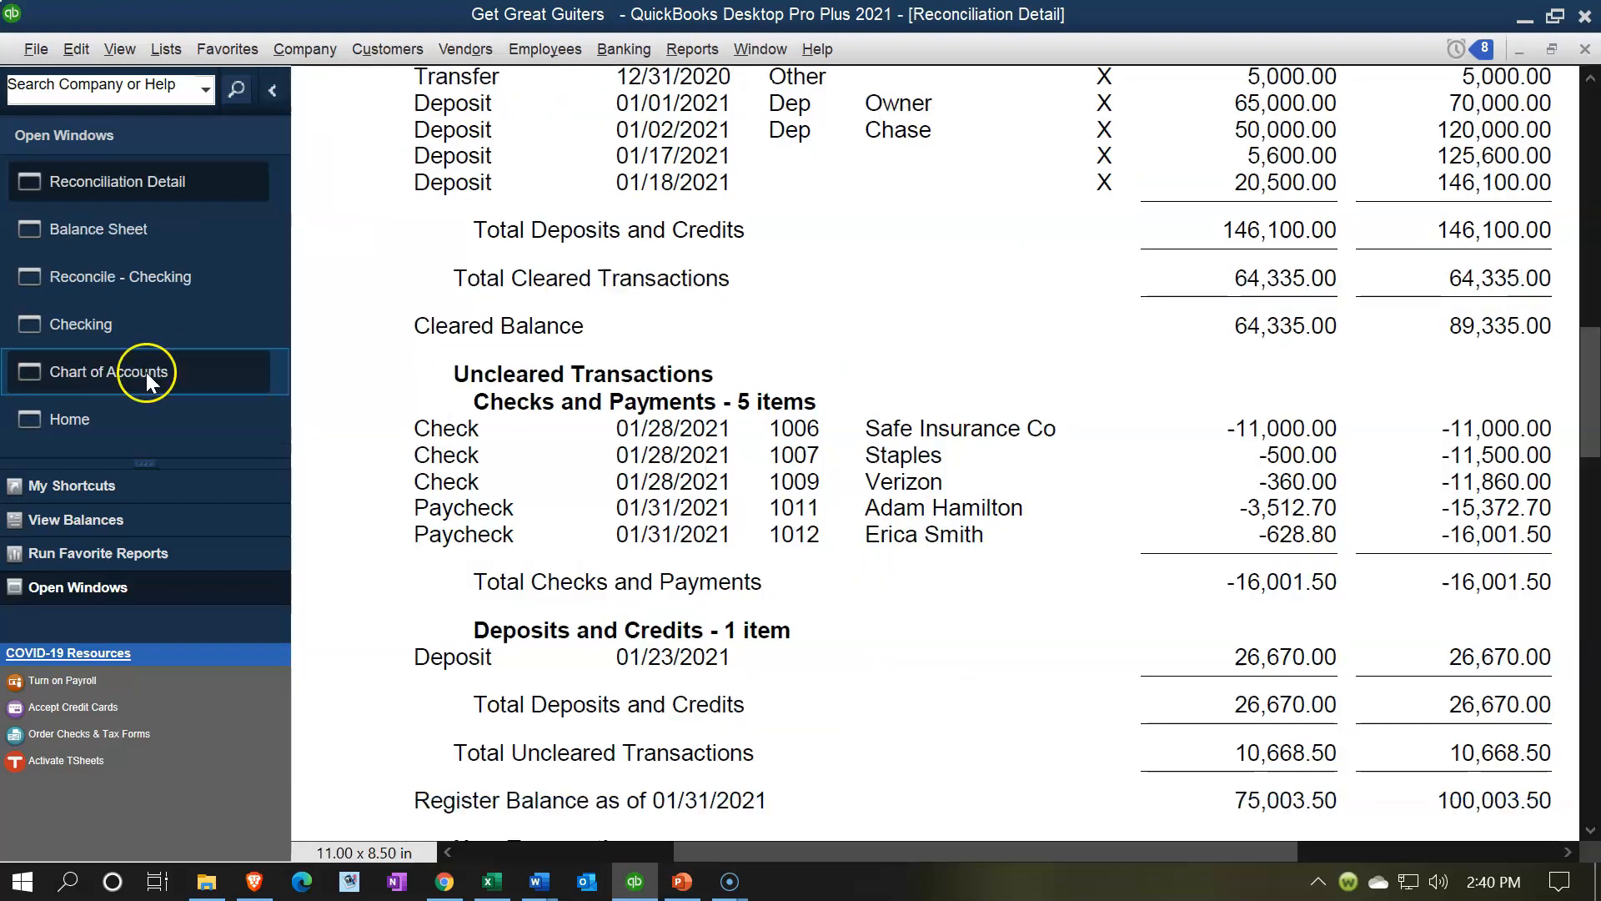
pyautogui.click(137, 278)
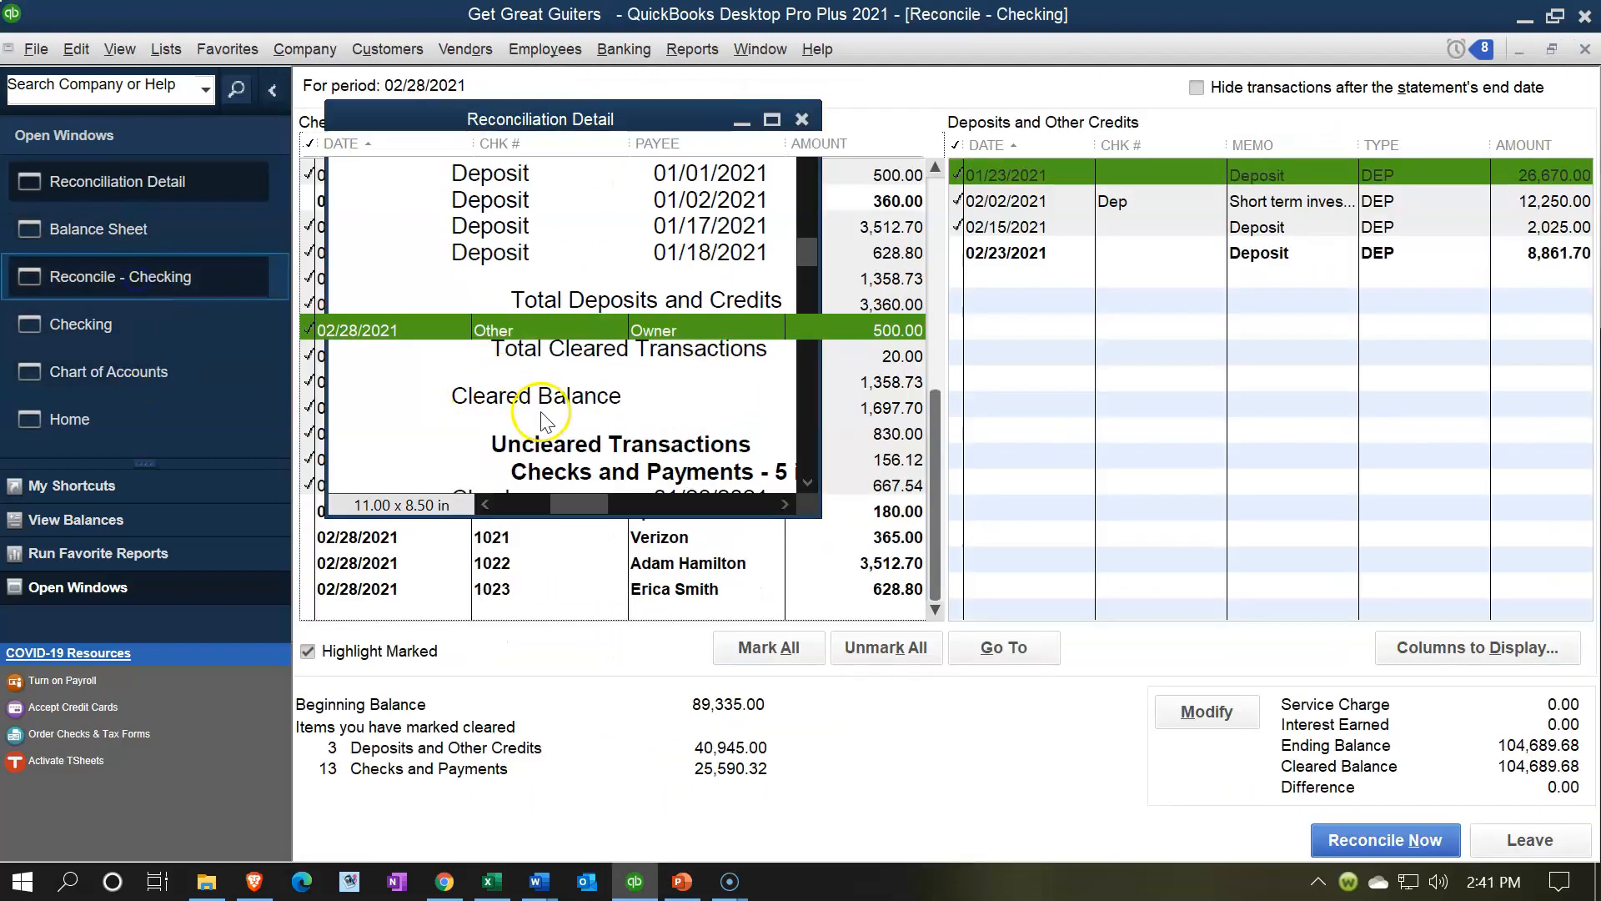
pyautogui.scroll(1, 680, 442)
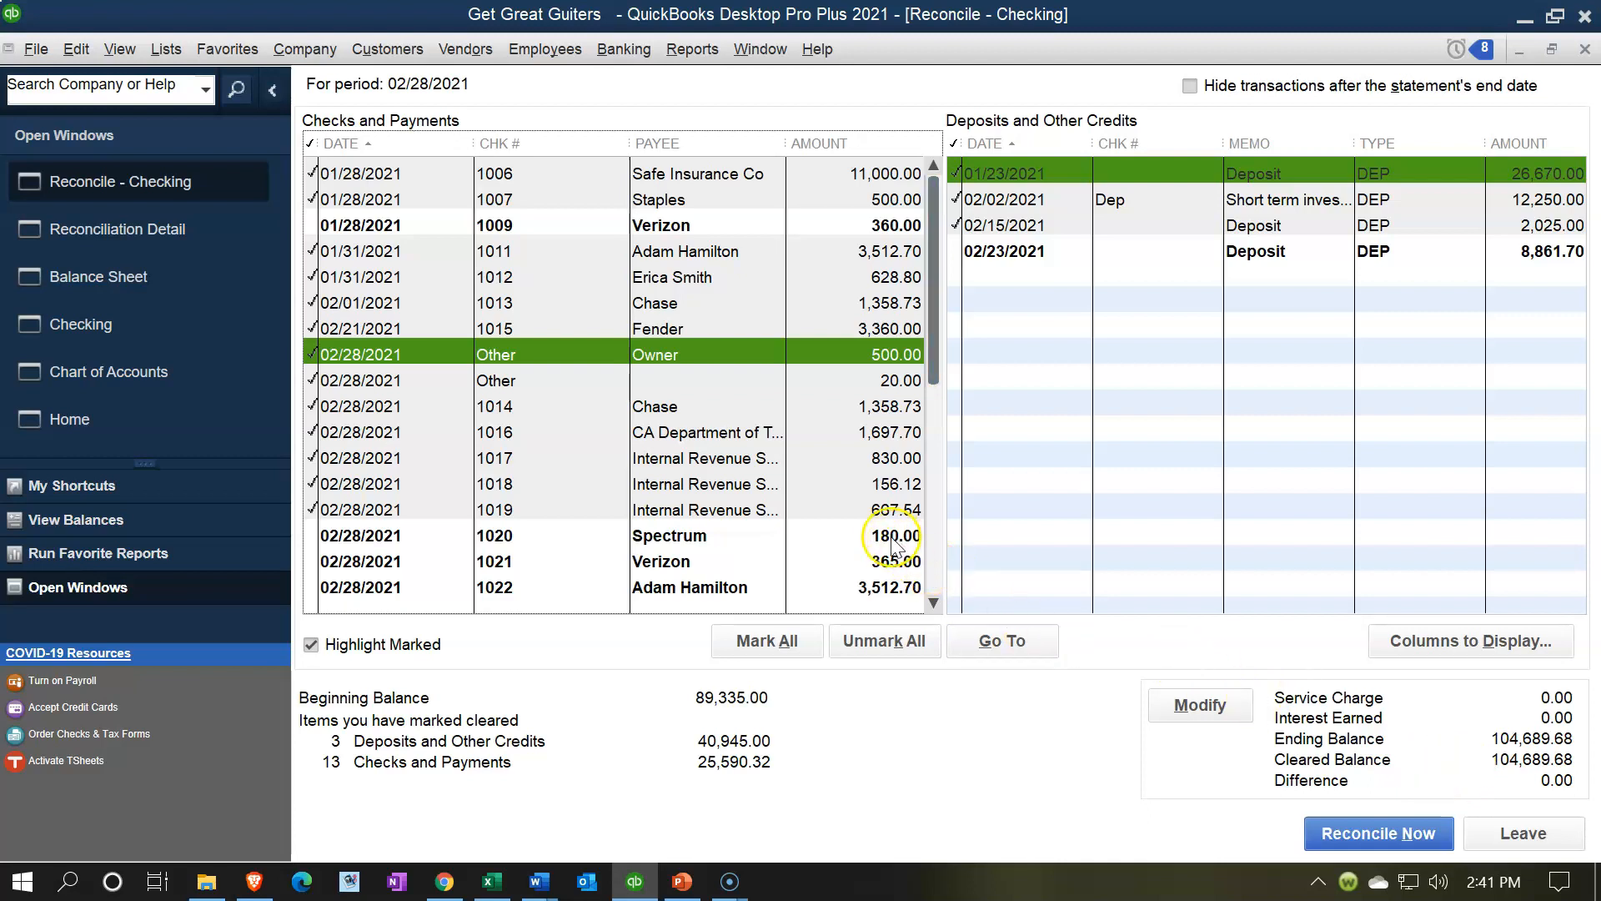
pyautogui.moveTo(934, 258); pyautogui.dragTo(943, 550)
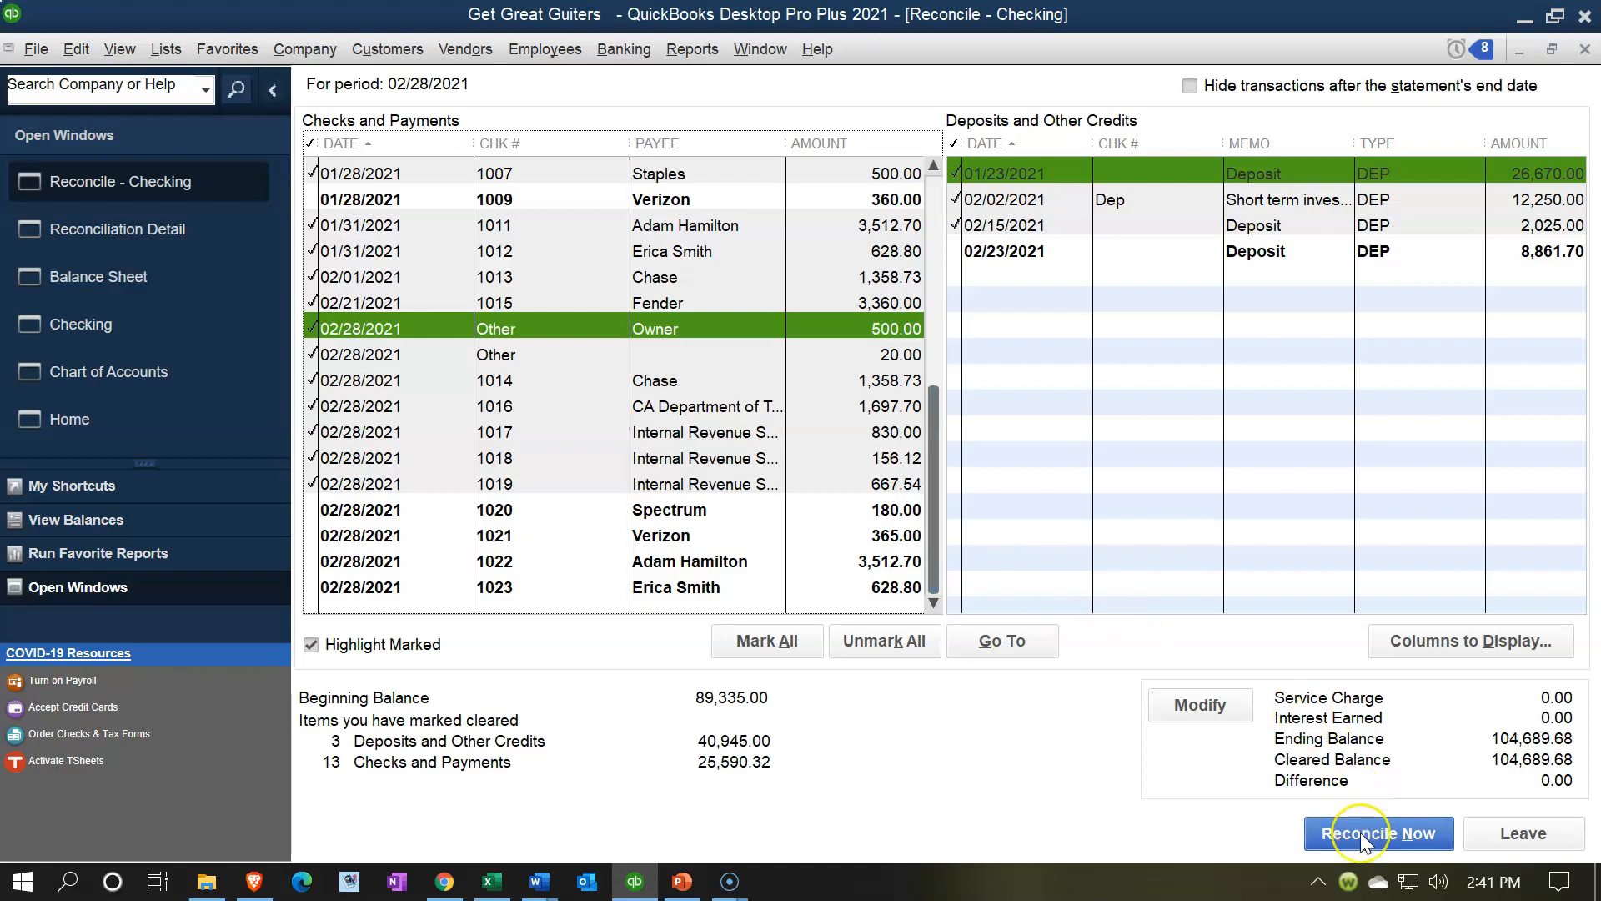
# Step: Leave the Checking reconciliation without finalizing it
pyautogui.click(1482, 841)
pyautogui.click(1518, 810)
pyautogui.click(1477, 840)
pyautogui.click(1476, 839)
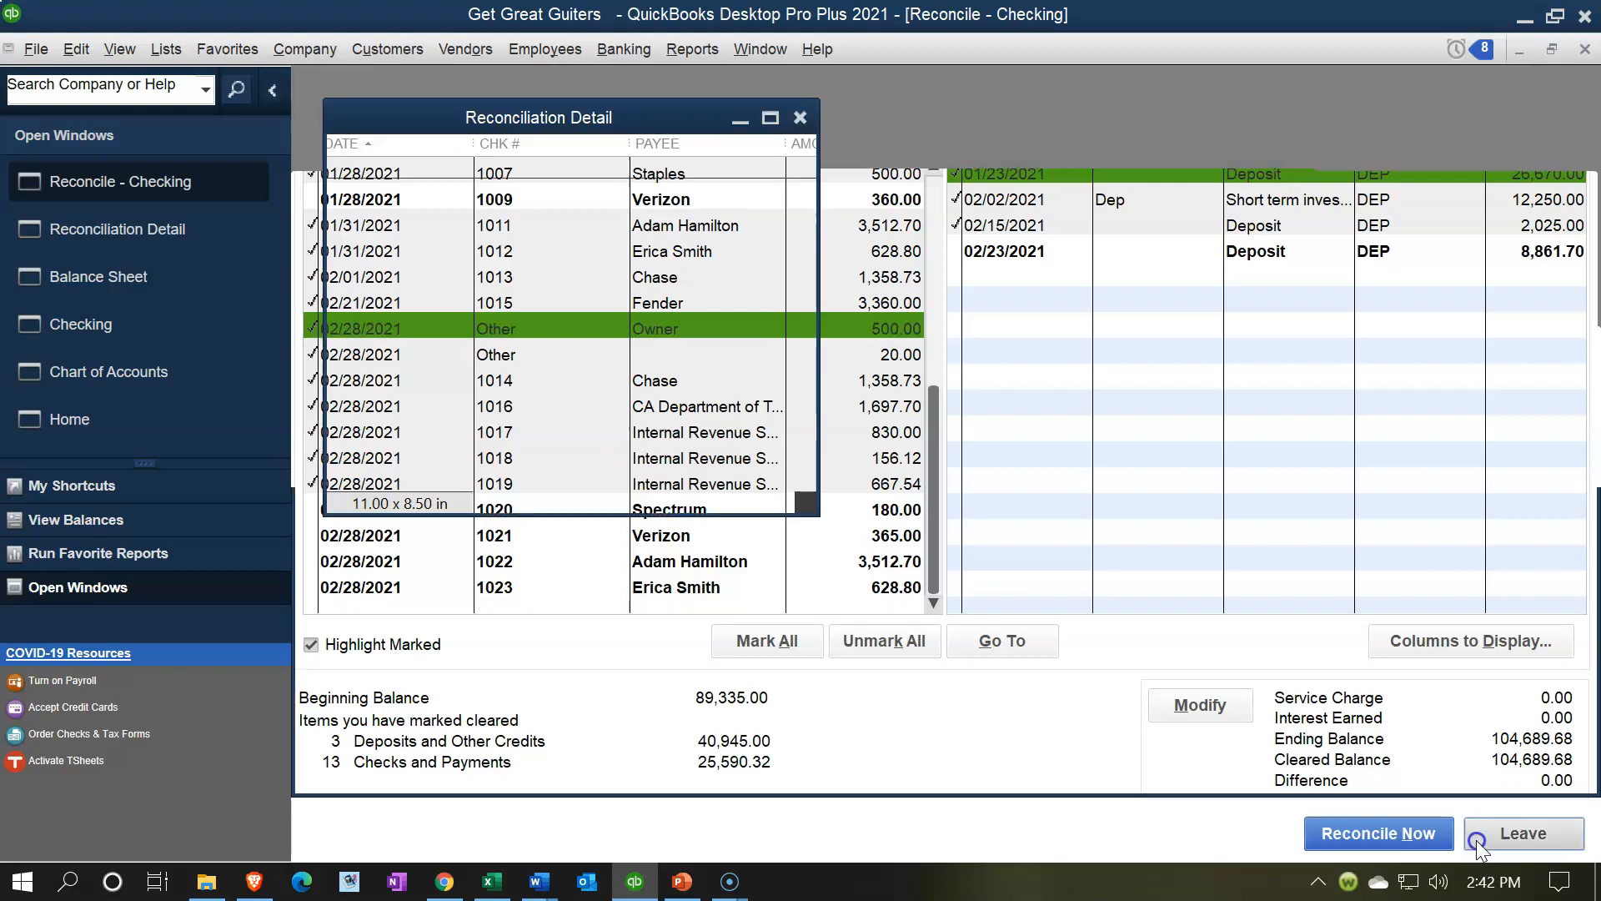